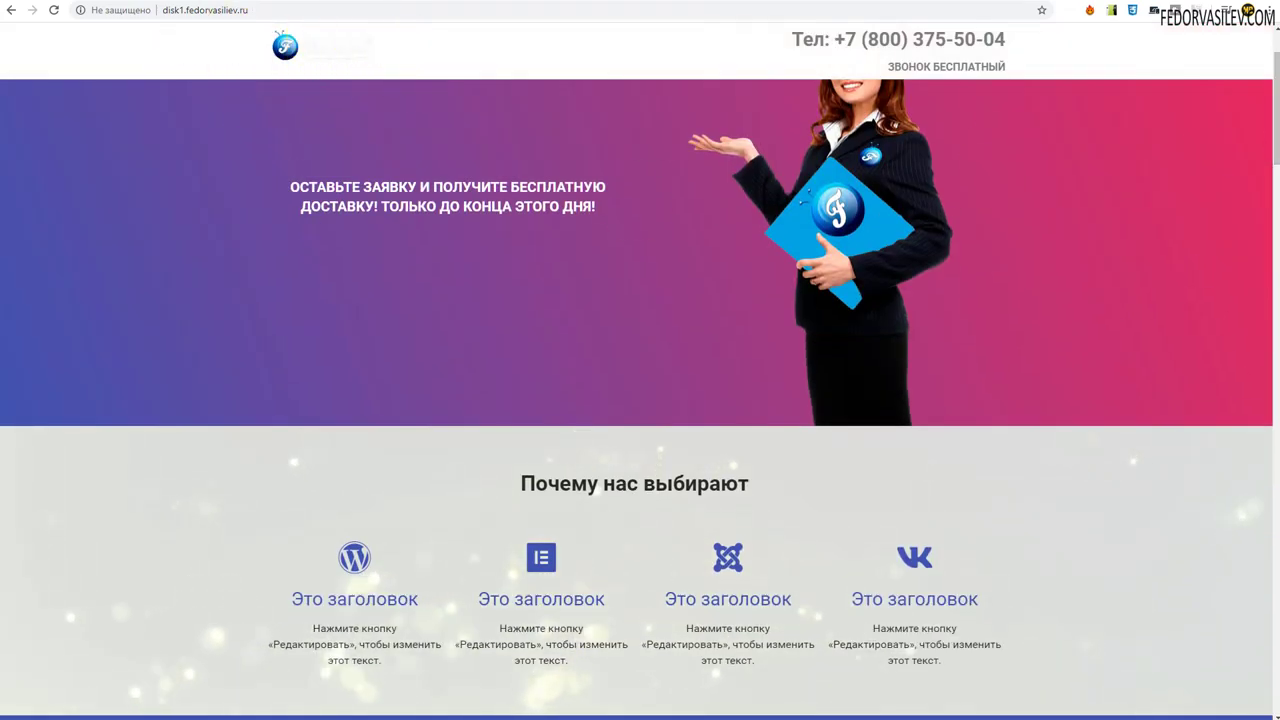
# Examine how the header with the logo and phone number behaves while scrolling the landing page up and down.
pyautogui.scroll(2, 1270, 130)
pyautogui.scroll(-2, 1265, 125)
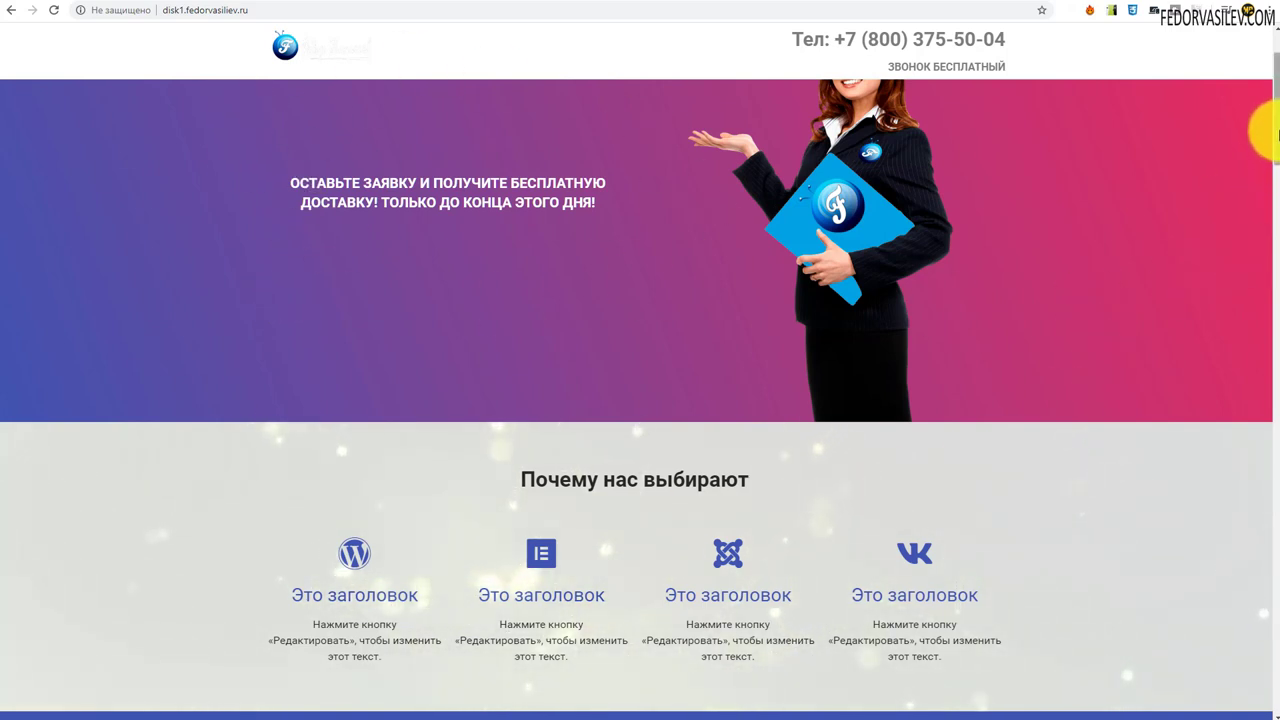
pyautogui.scroll(-1, 1273, 130)
pyautogui.scroll(3, 1276, 148)
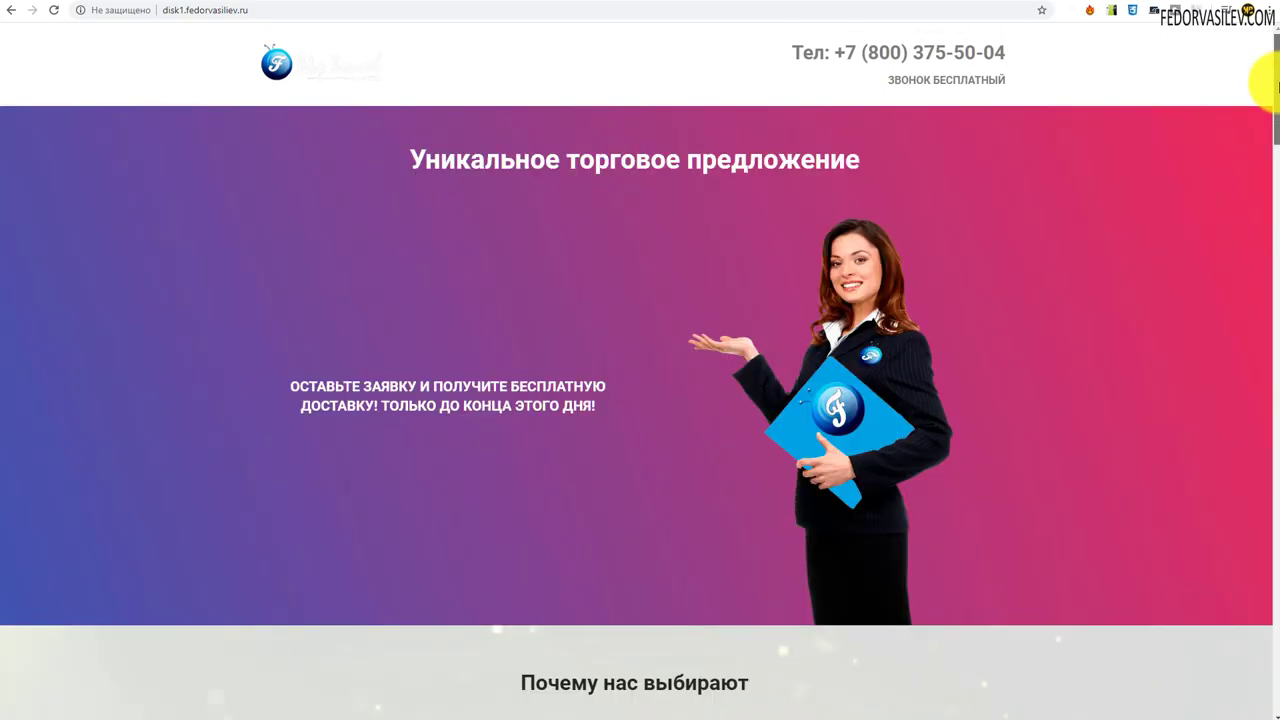
pyautogui.scroll(-3, 1272, 135)
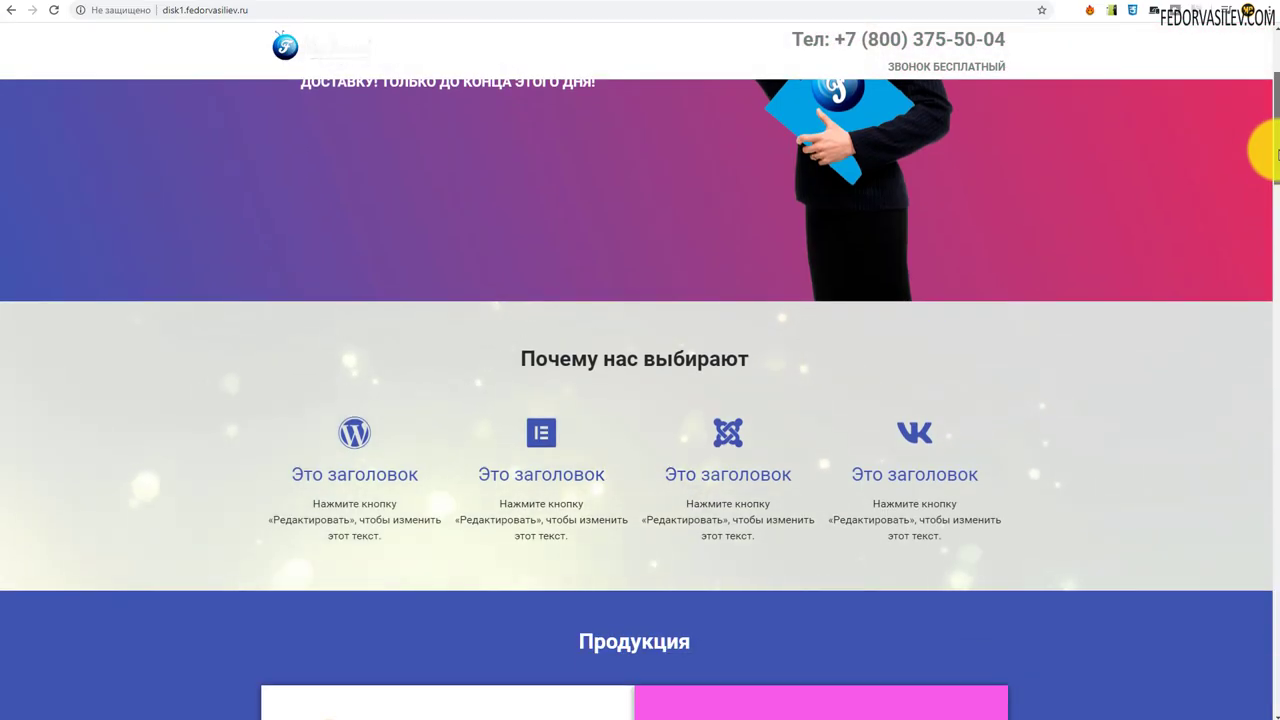
pyautogui.scroll(4, 1274, 120)
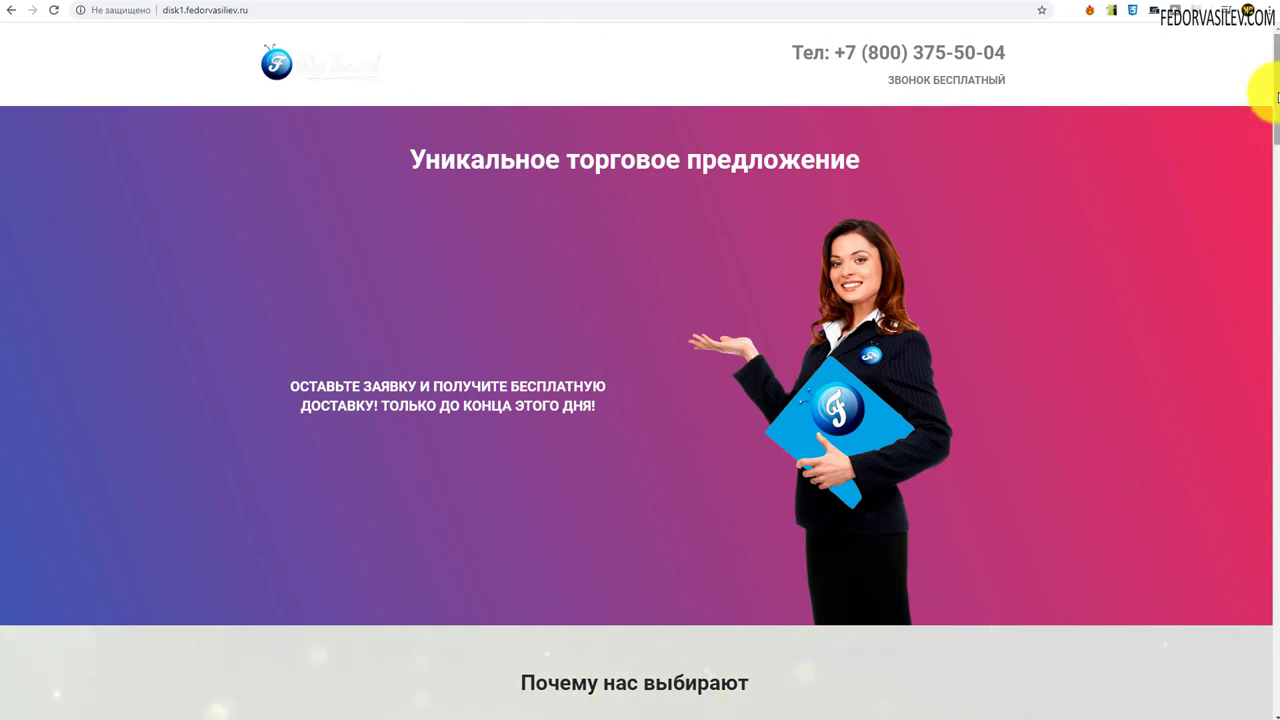
pyautogui.moveTo(1265, 105)
pyautogui.mouseDown()
pyautogui.moveTo(1257, 128)
pyautogui.moveTo(1268, 95)
pyautogui.mouseUp()
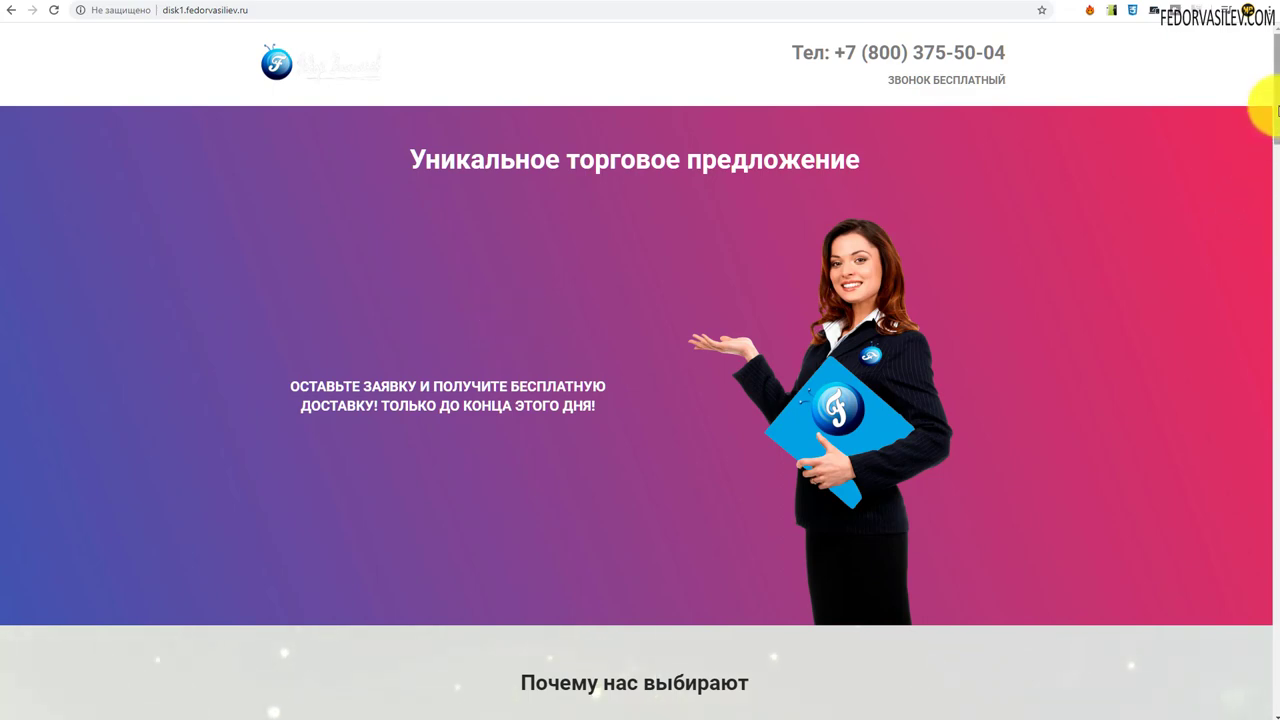
pyautogui.scroll(-3, 1276, 112)
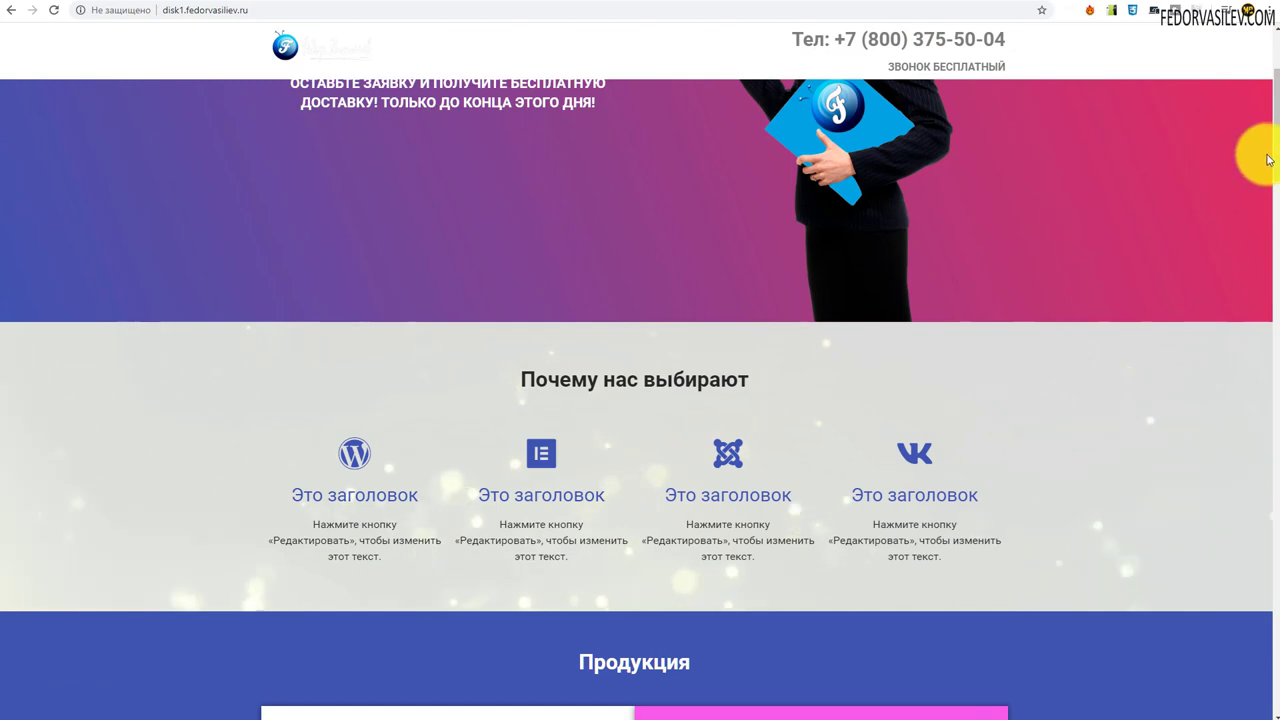
pyautogui.scroll(3, 1260, 157)
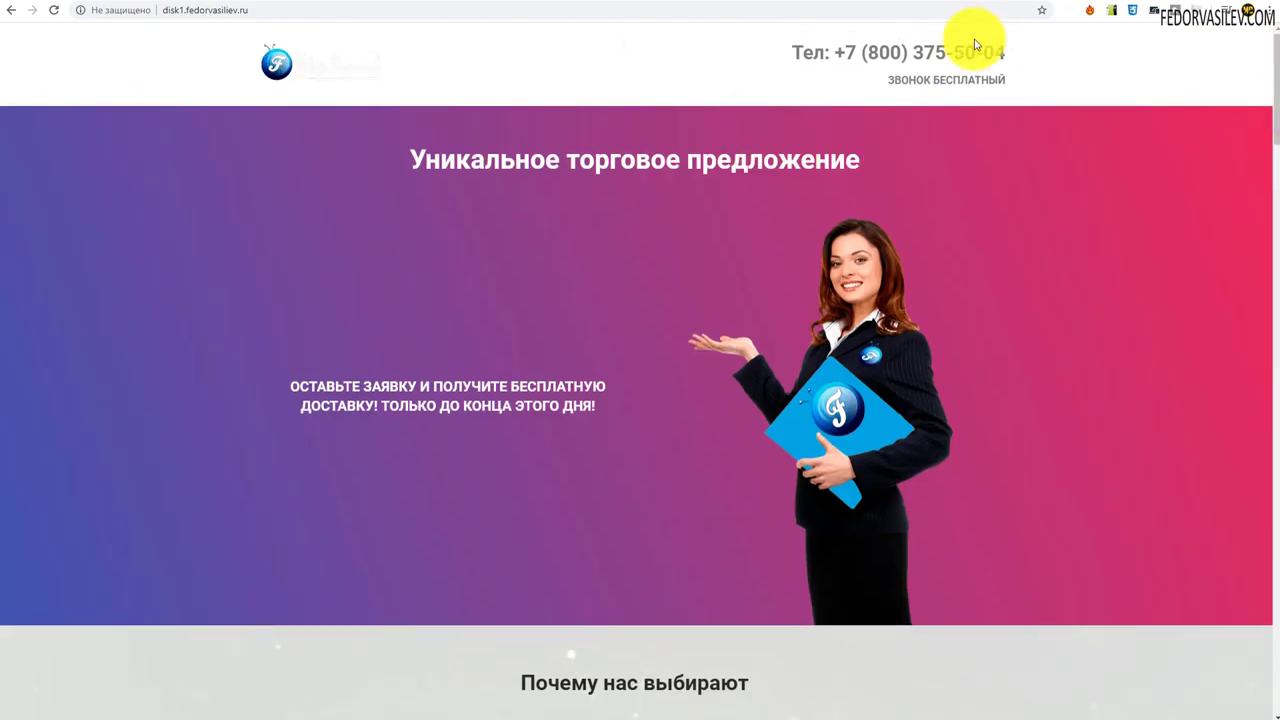
pyautogui.scroll(-3, 1255, 148)
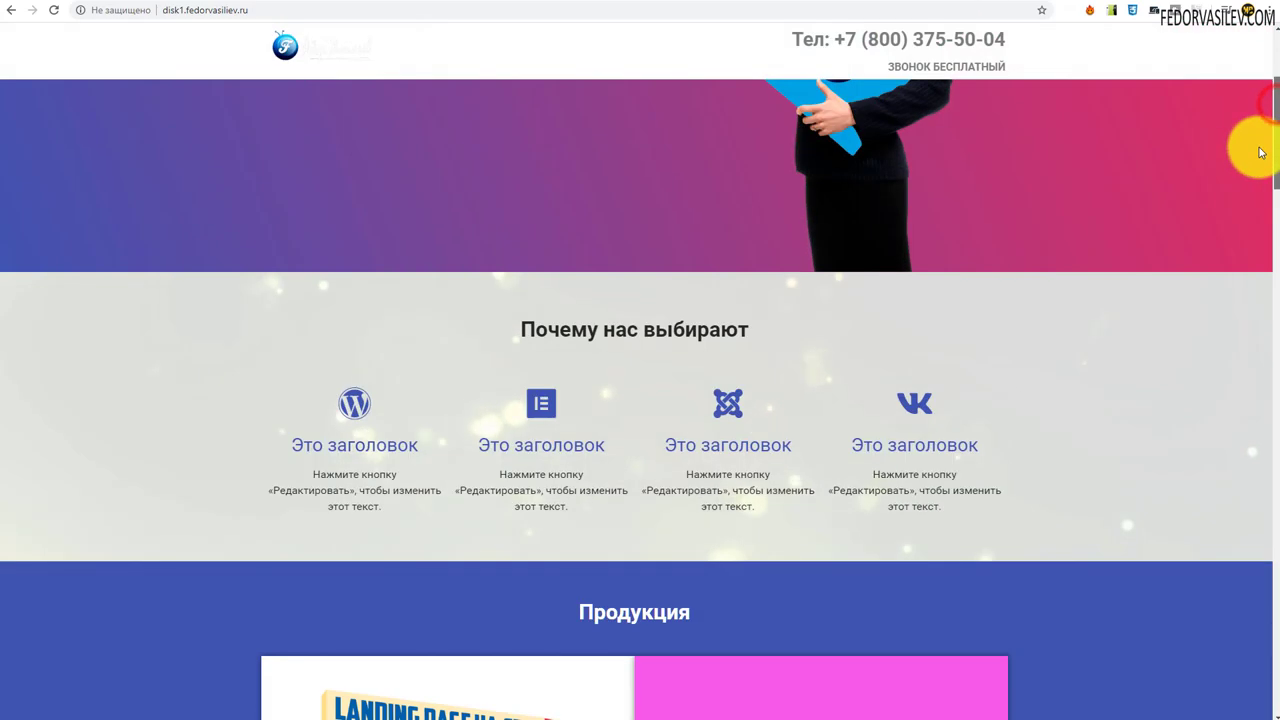
# Switch to the WordPress dashboard and list only the active plugins among the installed ones.
pyautogui.click(1092, 16)
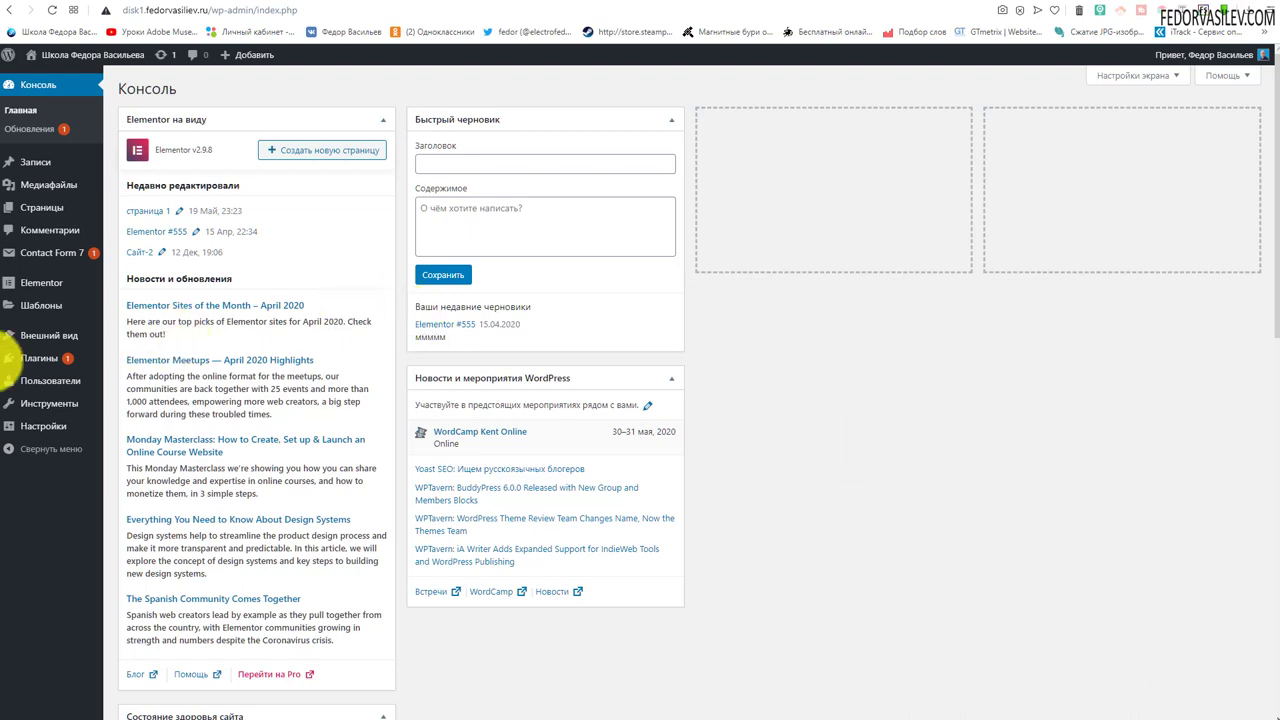
pyautogui.click(40, 358)
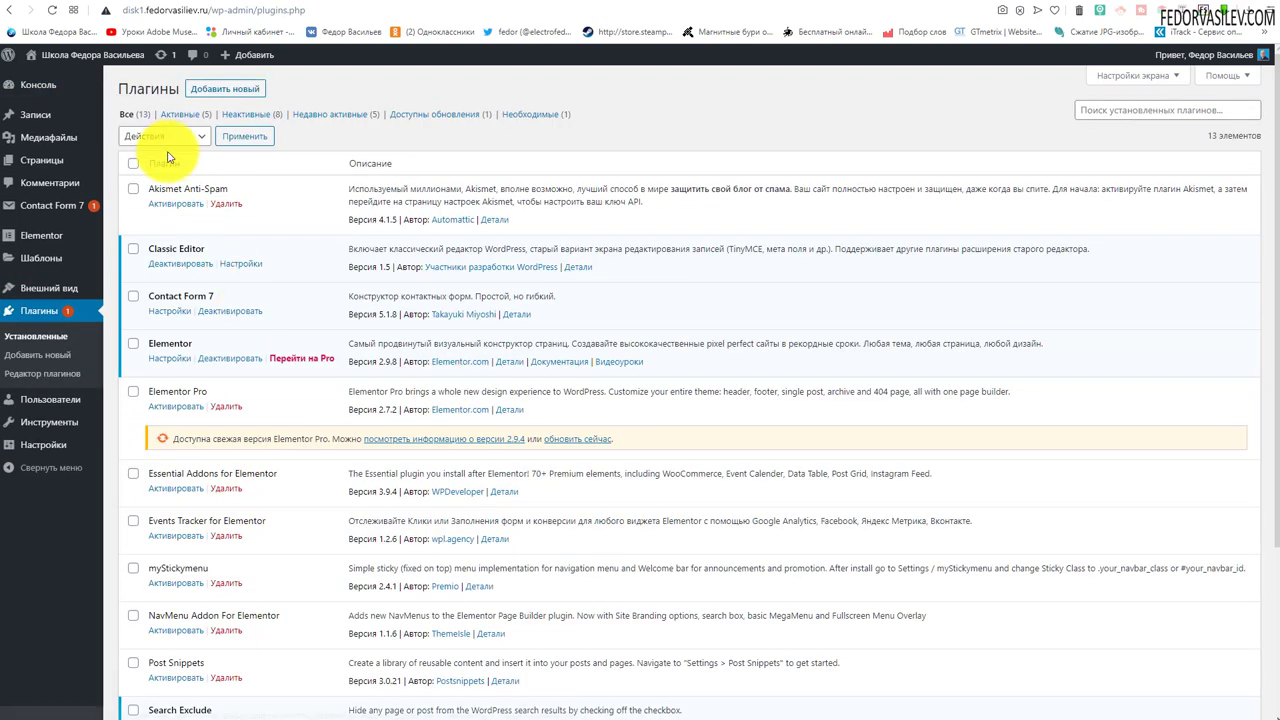
pyautogui.click(174, 113)
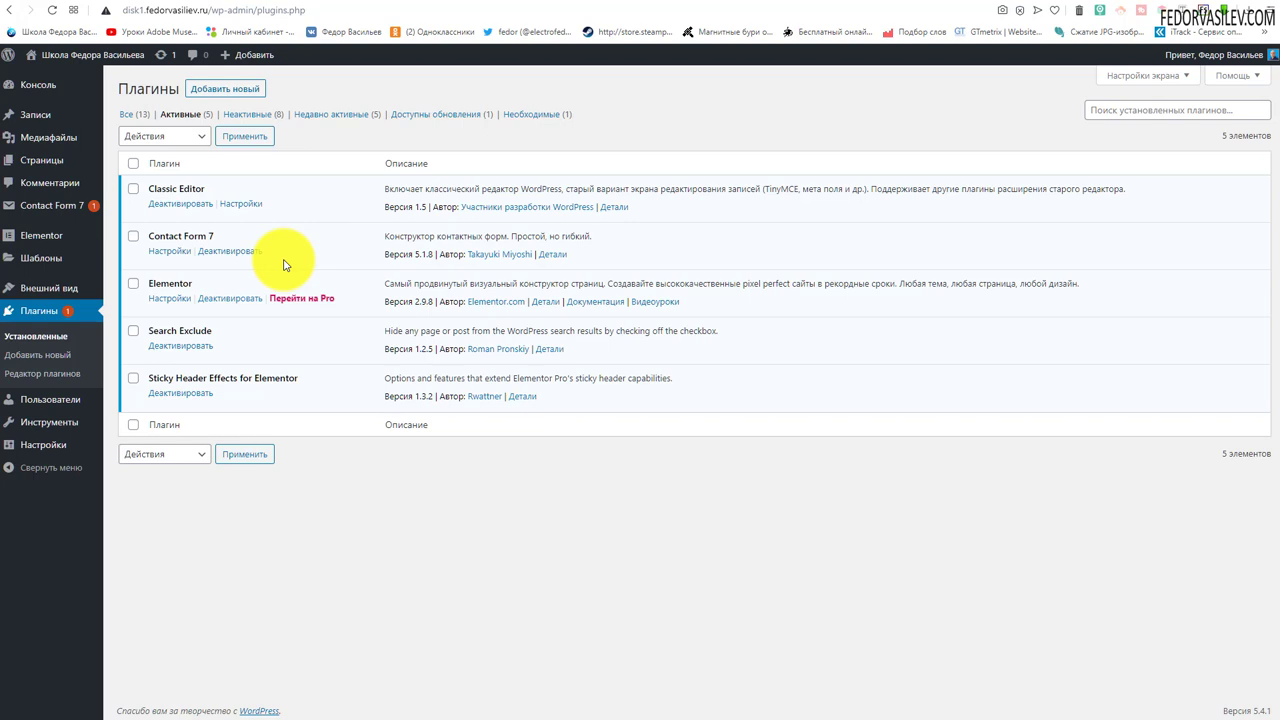
# Switch to Notepad, copy the plugin name "Sticky Header Effects for Elementor" and minimize the note.
pyautogui.hotkey('alt', 'Tab')
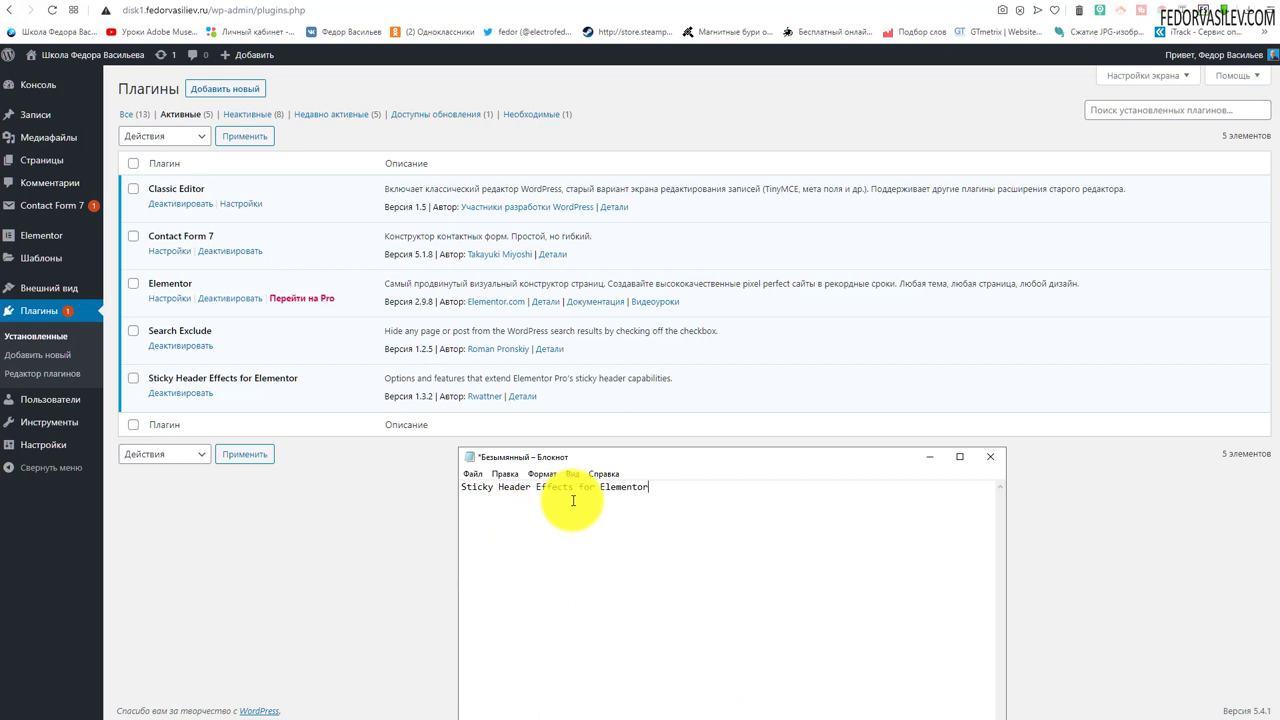
pyautogui.moveTo(650, 487); pyautogui.dragTo(455, 487)
pyautogui.rightClick(492, 487)
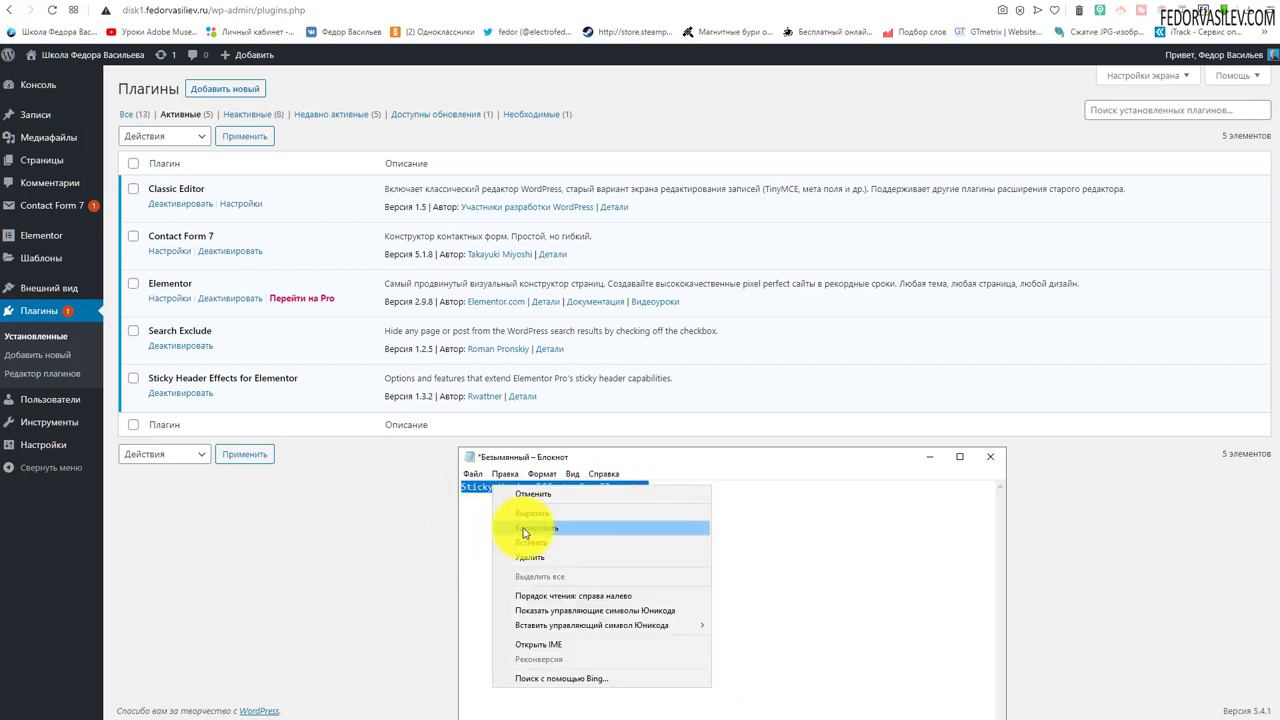
pyautogui.click(526, 532)
pyautogui.click(926, 460)
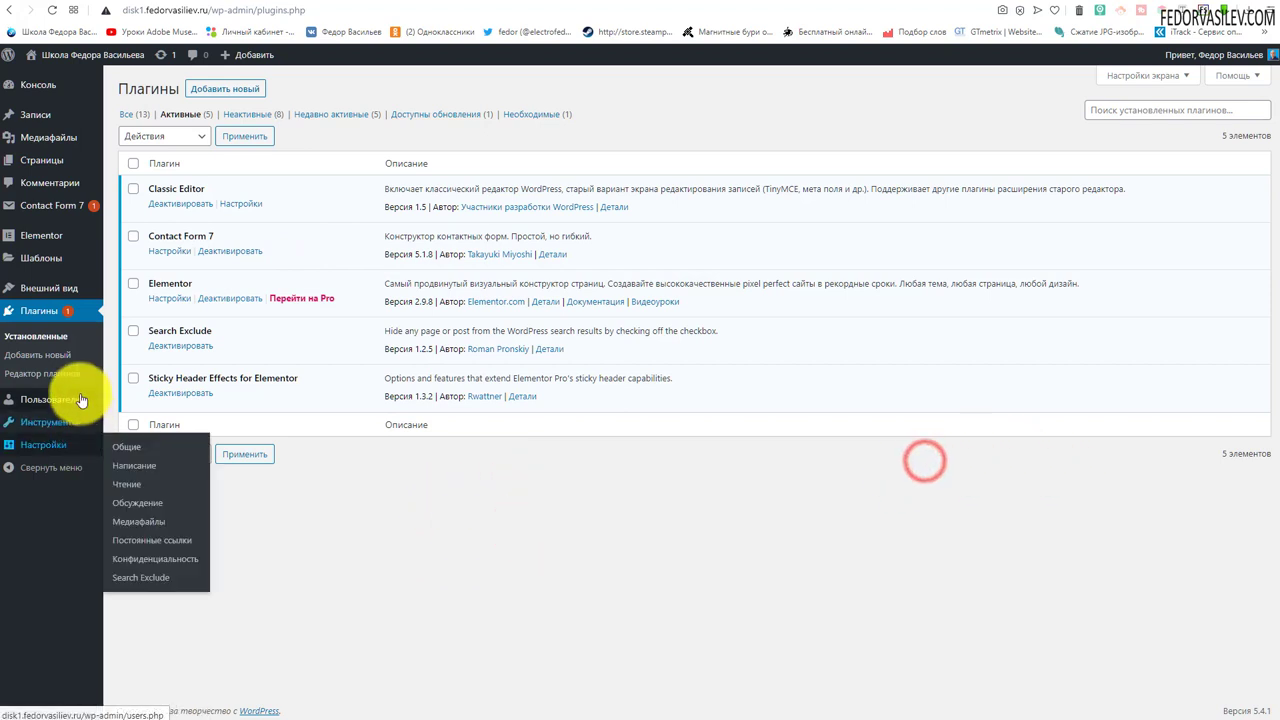
# Search the WordPress directory of new plugins for "Sticky Header Effects for Elementor" using the copied name.
pyautogui.moveTo(66, 300)
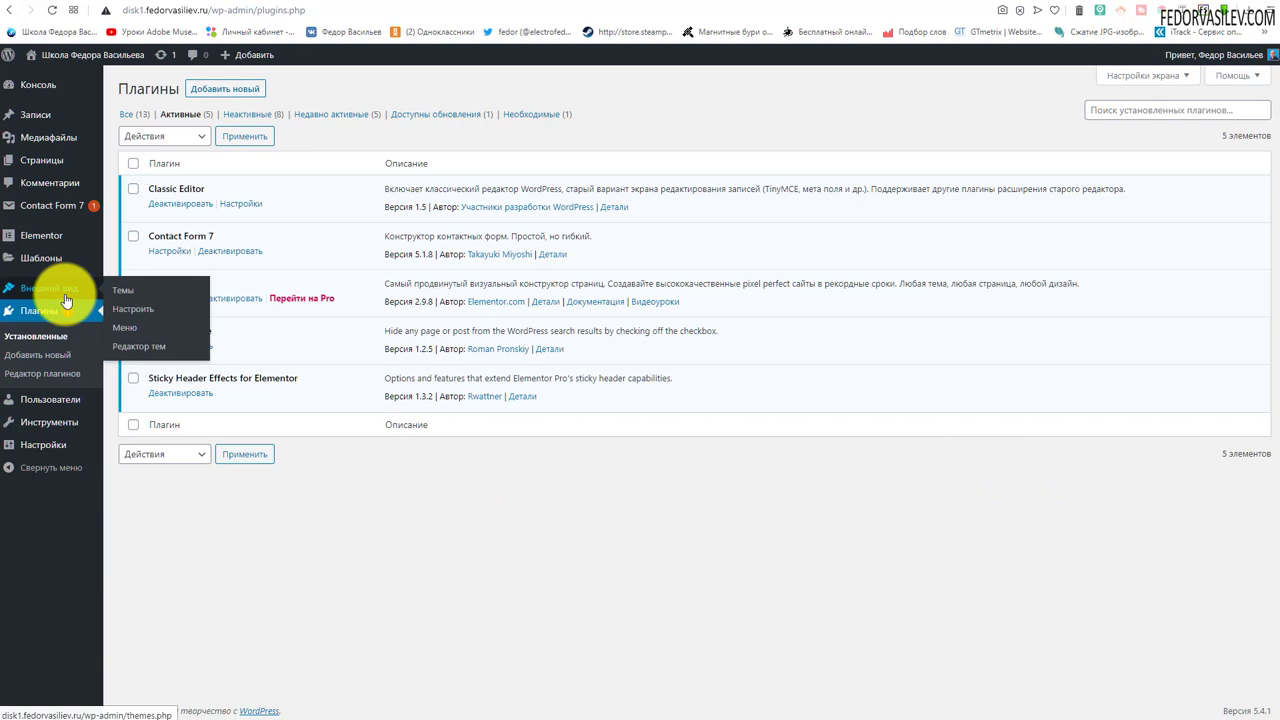
pyautogui.click(37, 355)
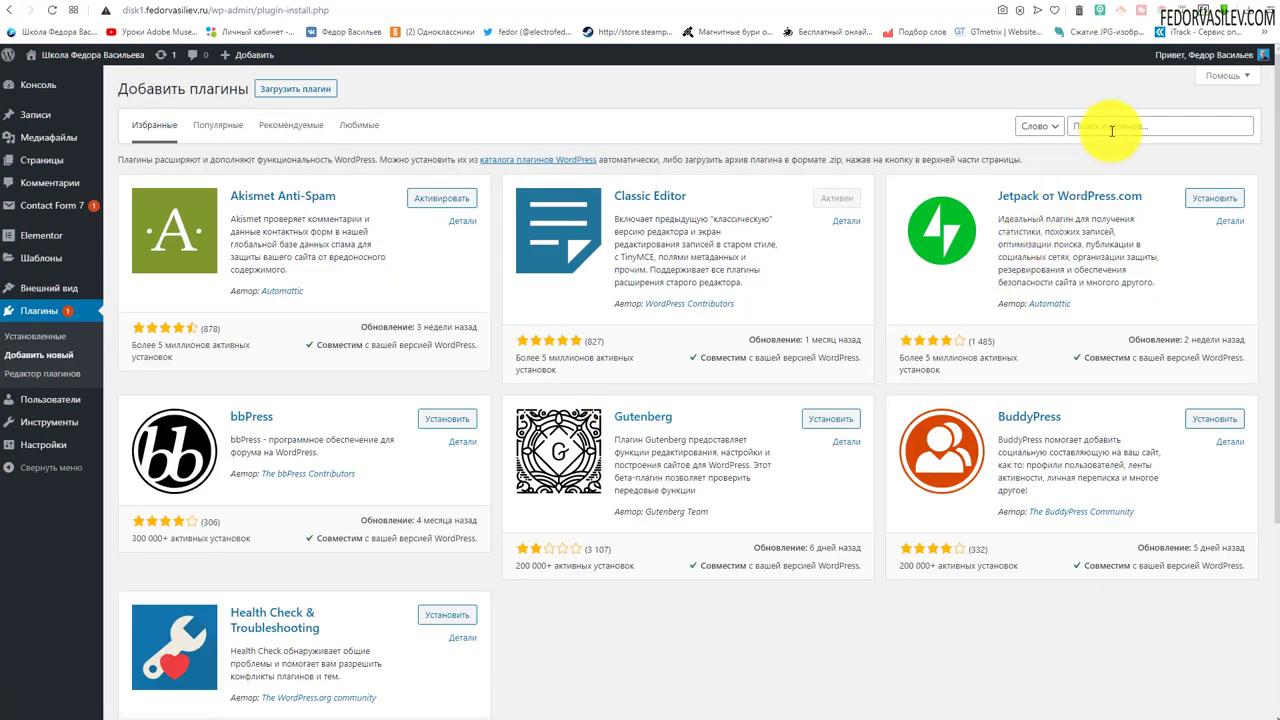
pyautogui.rightClick(1111, 130)
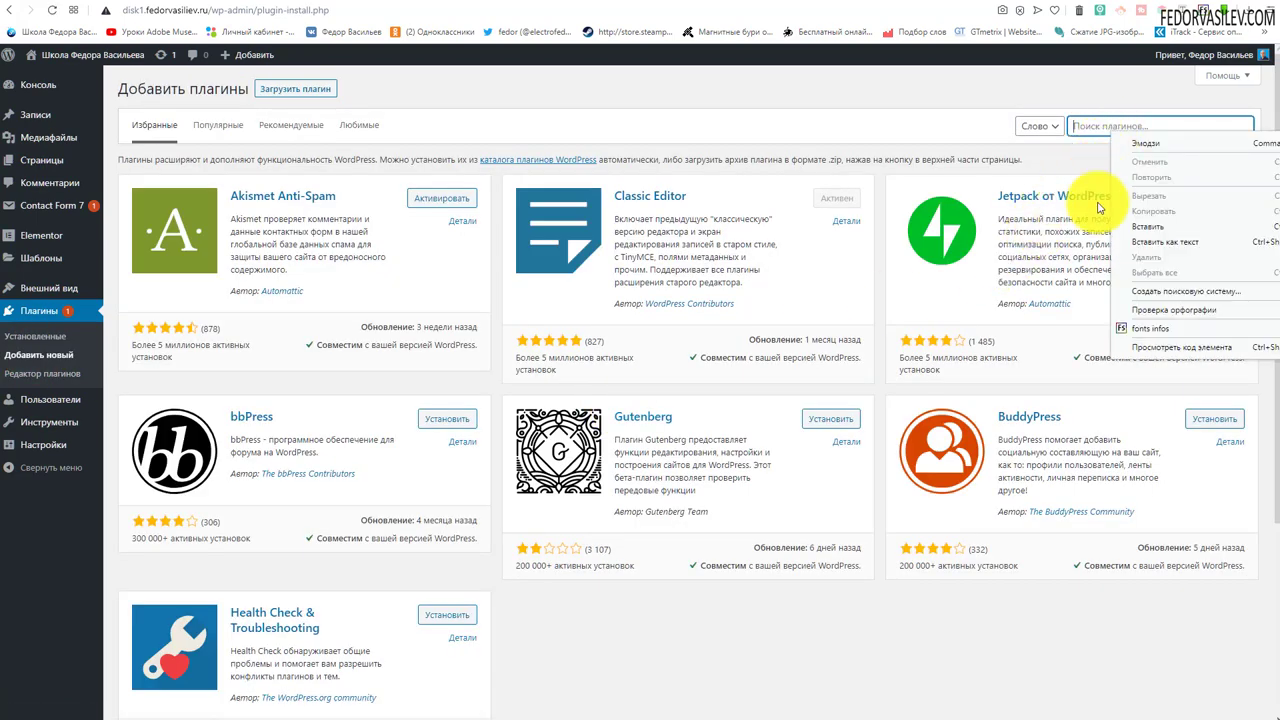
pyautogui.click(1134, 234)
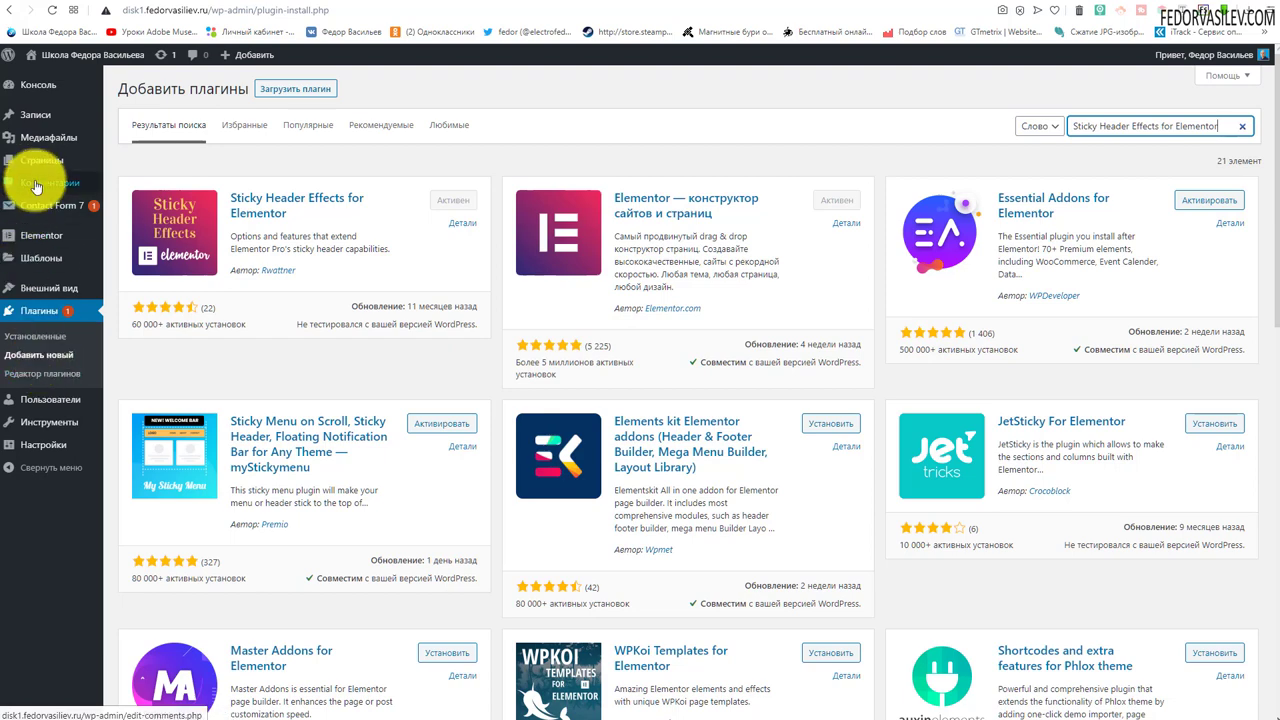
# Look at the live home page from the pages list, return, and open "страница 1" for editing in Elementor.
pyautogui.moveTo(40, 171)
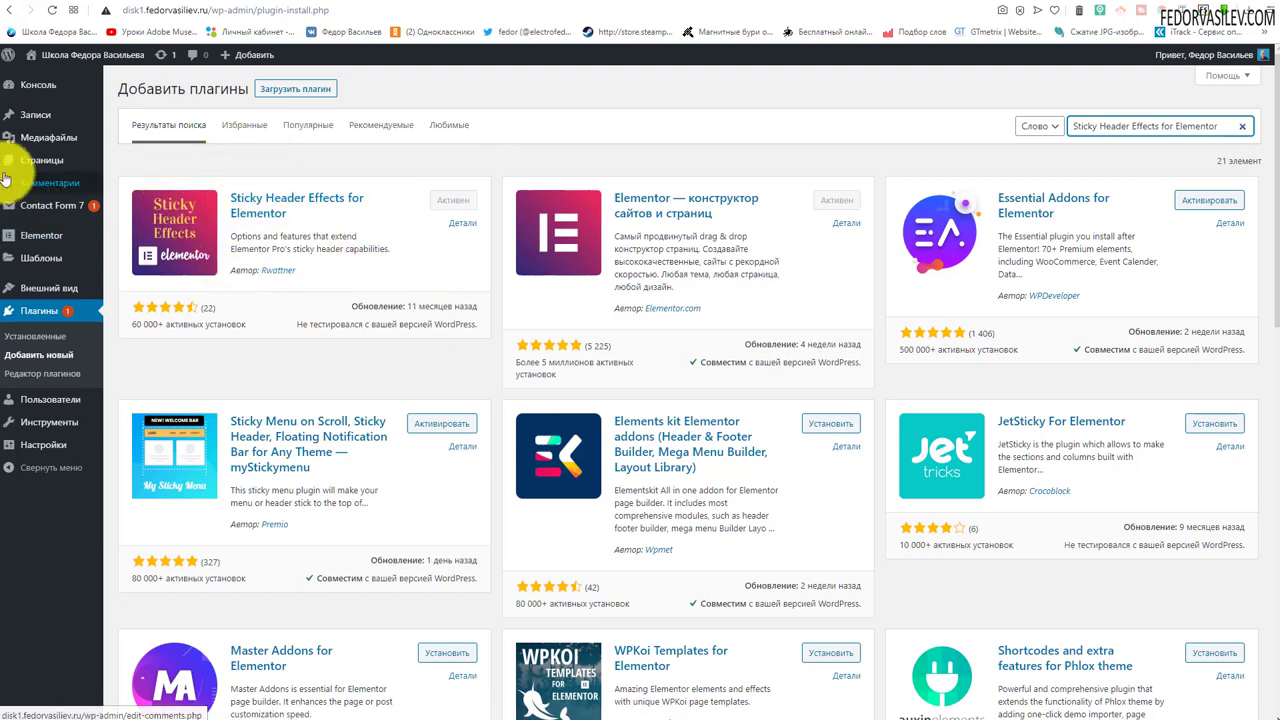
pyautogui.click(32, 160)
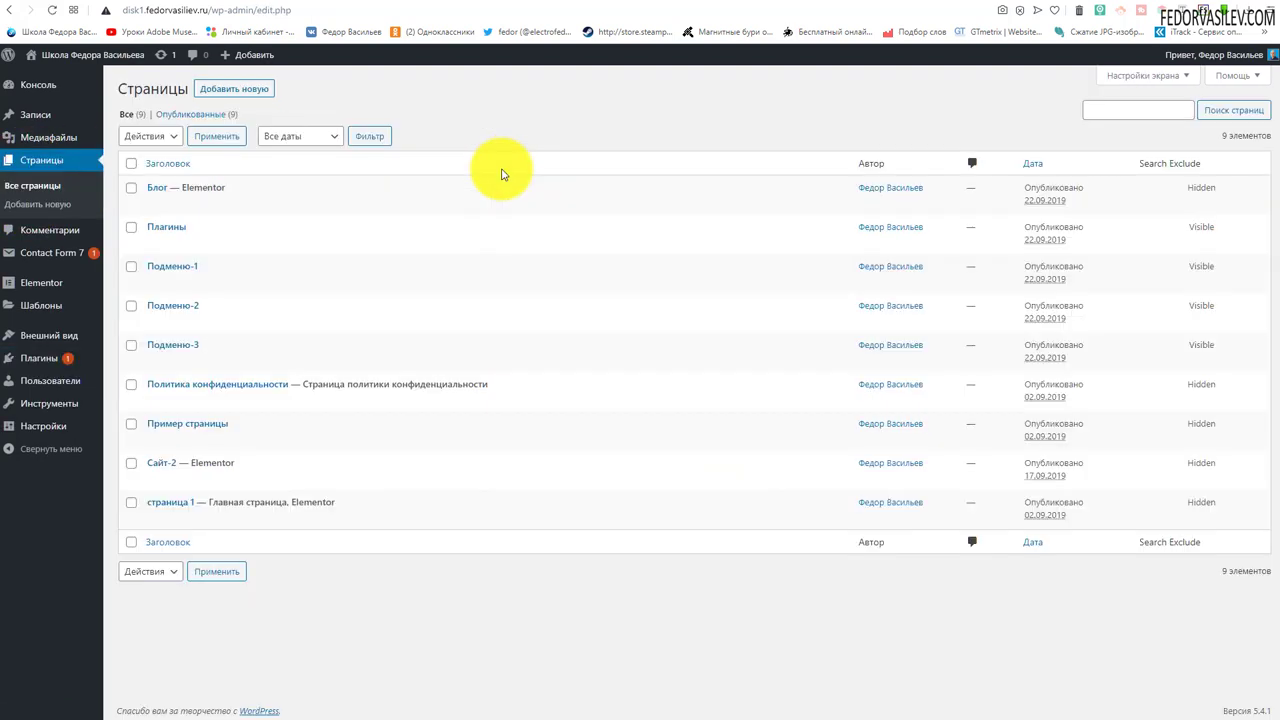
pyautogui.click(118, 9)
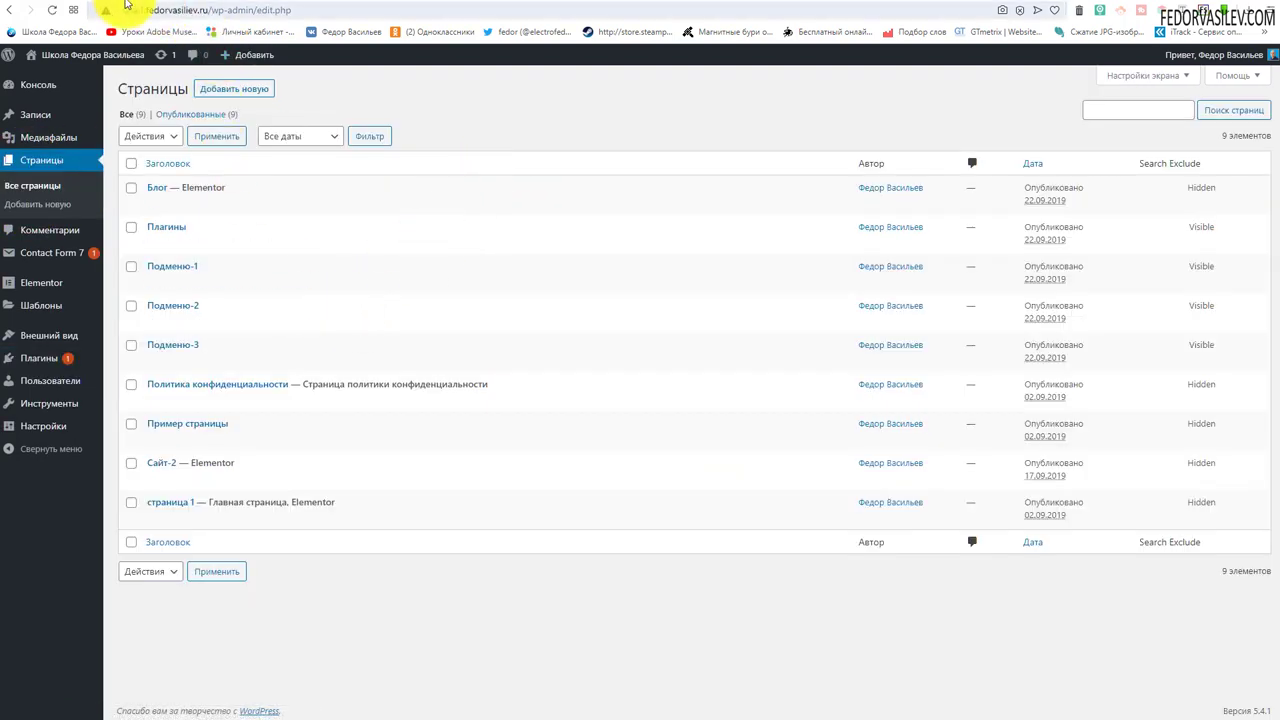
pyautogui.scroll(-3, 697, 154)
pyautogui.scroll(3, 654, 249)
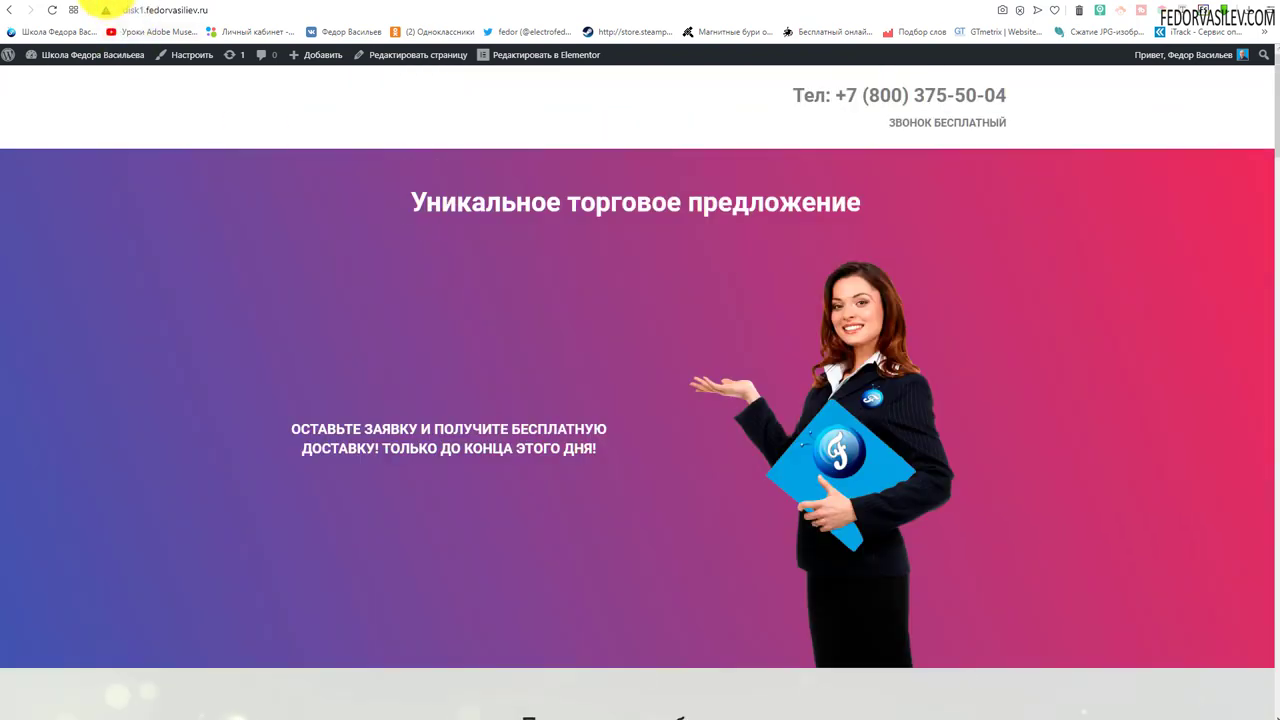
pyautogui.click(9, 9)
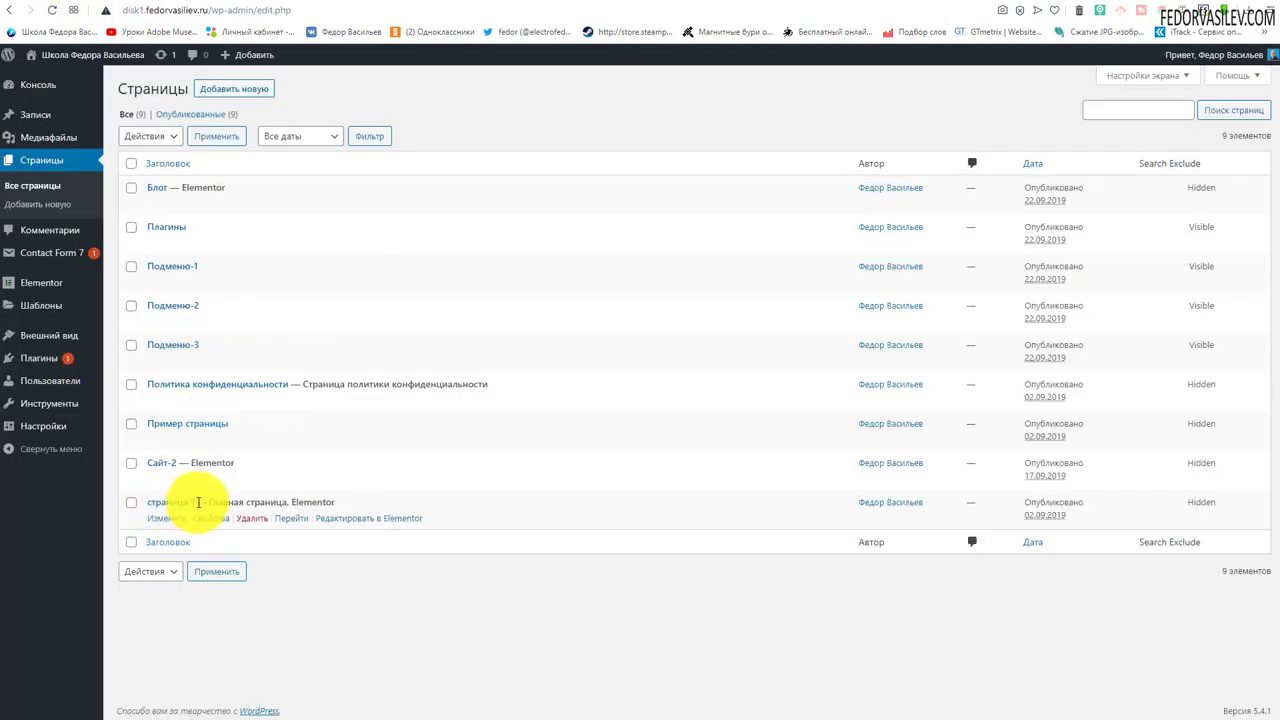
pyautogui.click(334, 518)
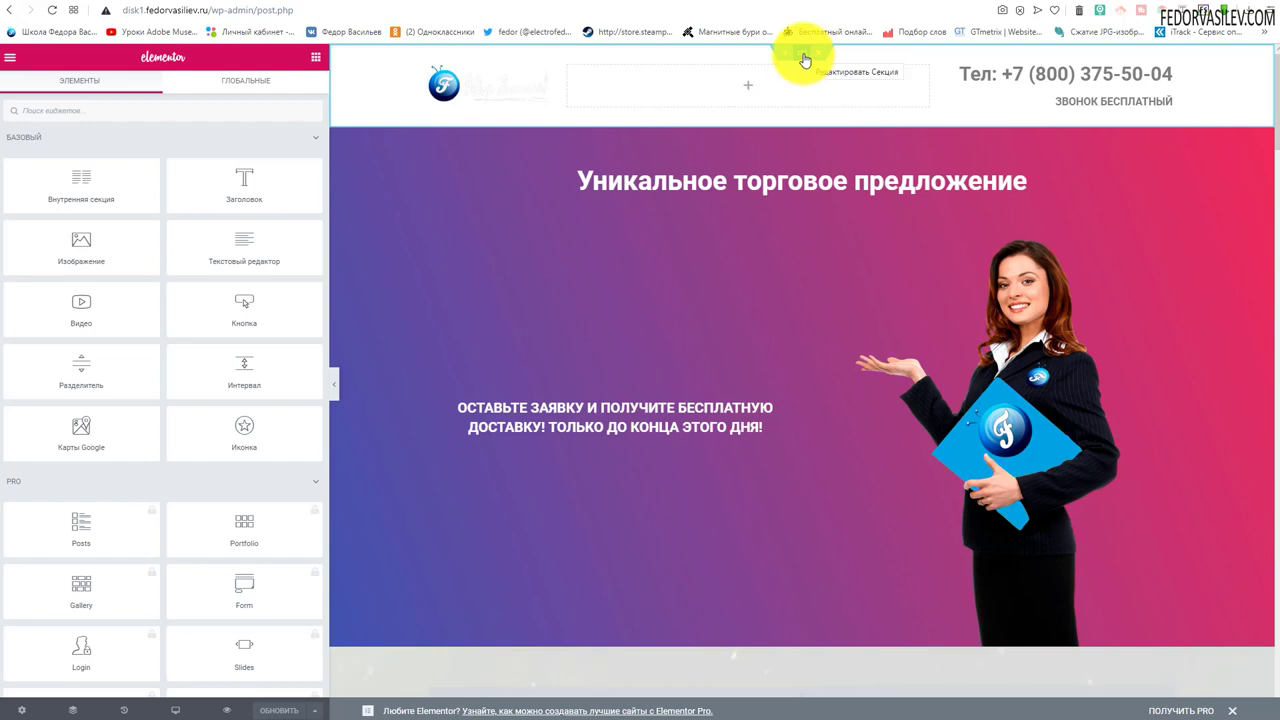
# Turn off Sticky Header Effects in the advanced settings of the header section.
pyautogui.click(805, 60)
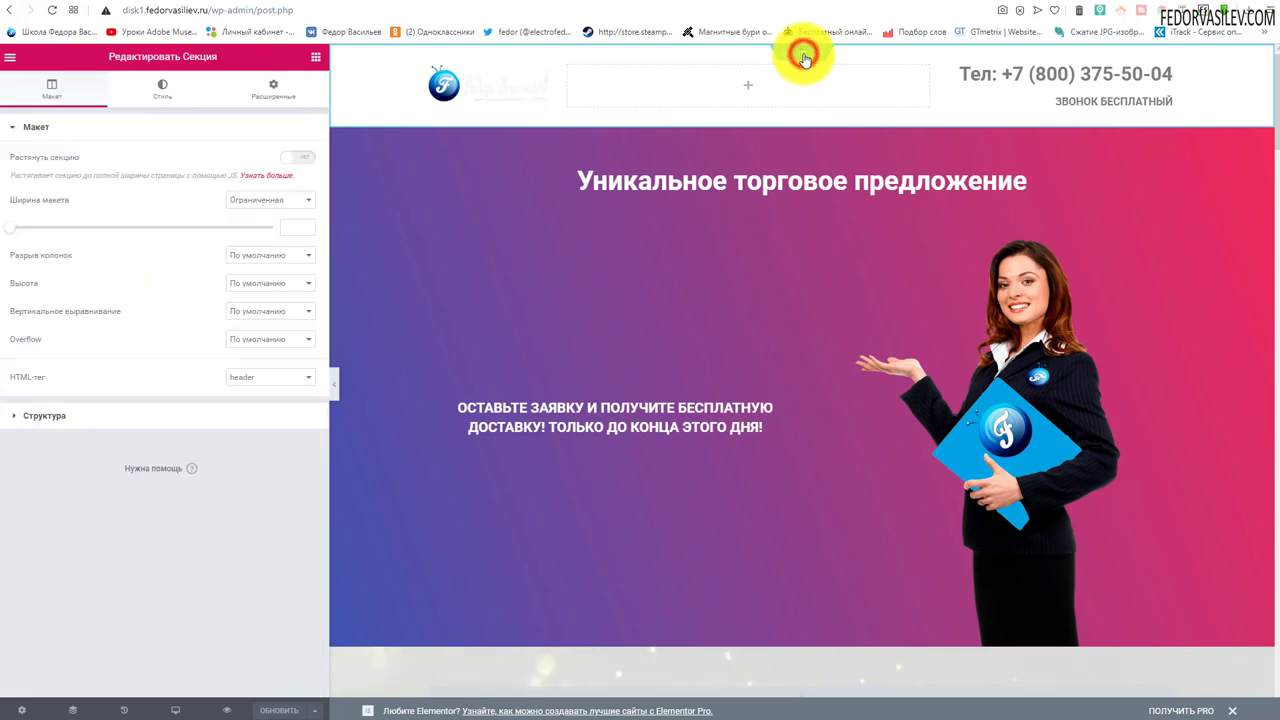
pyautogui.click(255, 95)
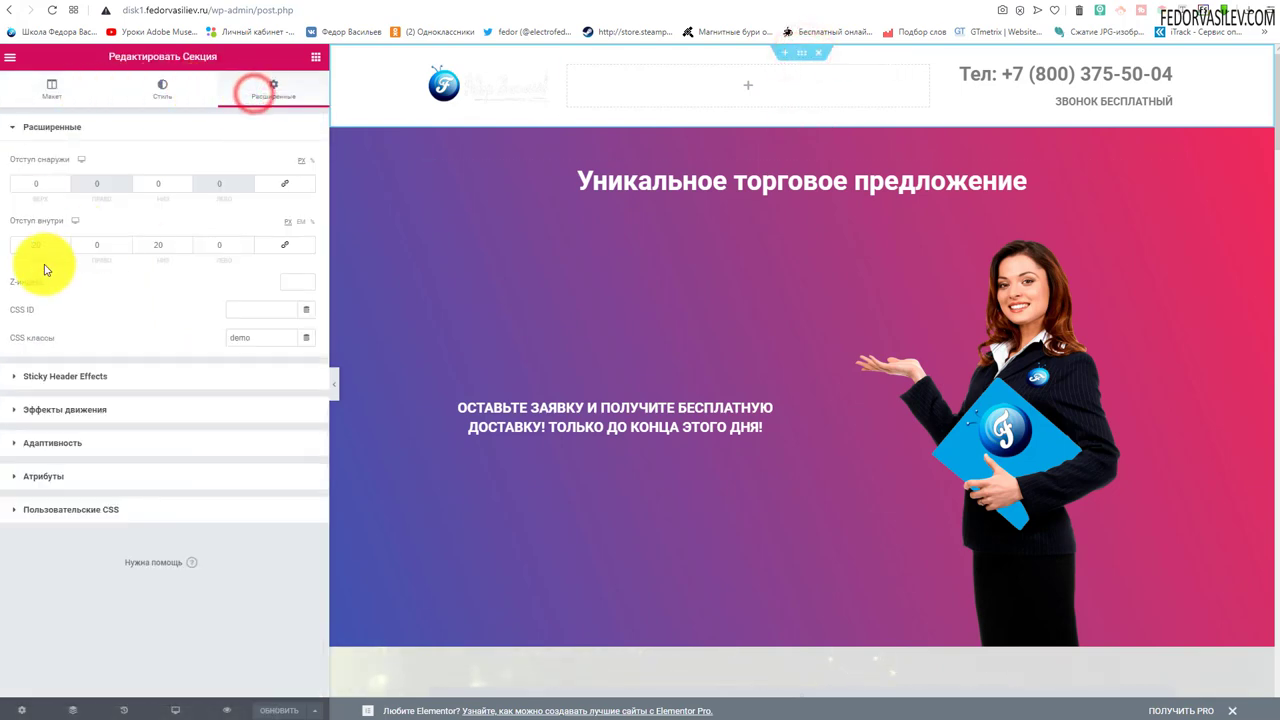
pyautogui.click(27, 132)
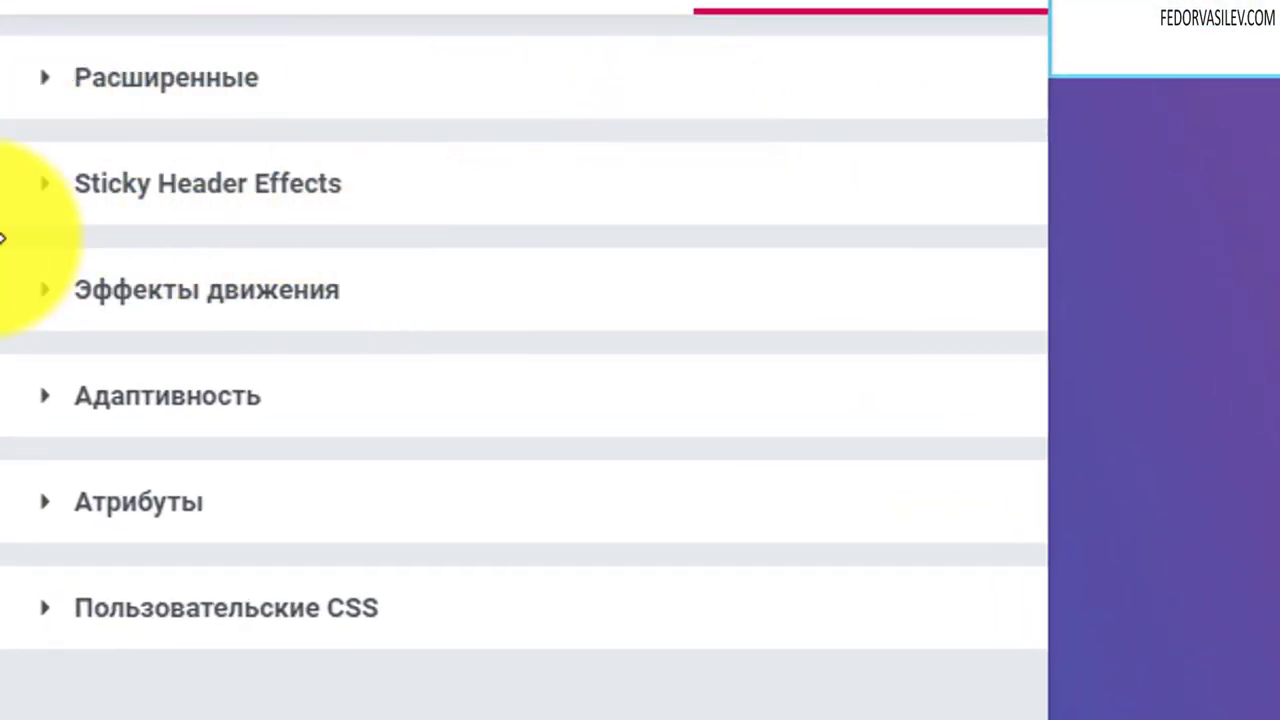
pyautogui.click(303, 174)
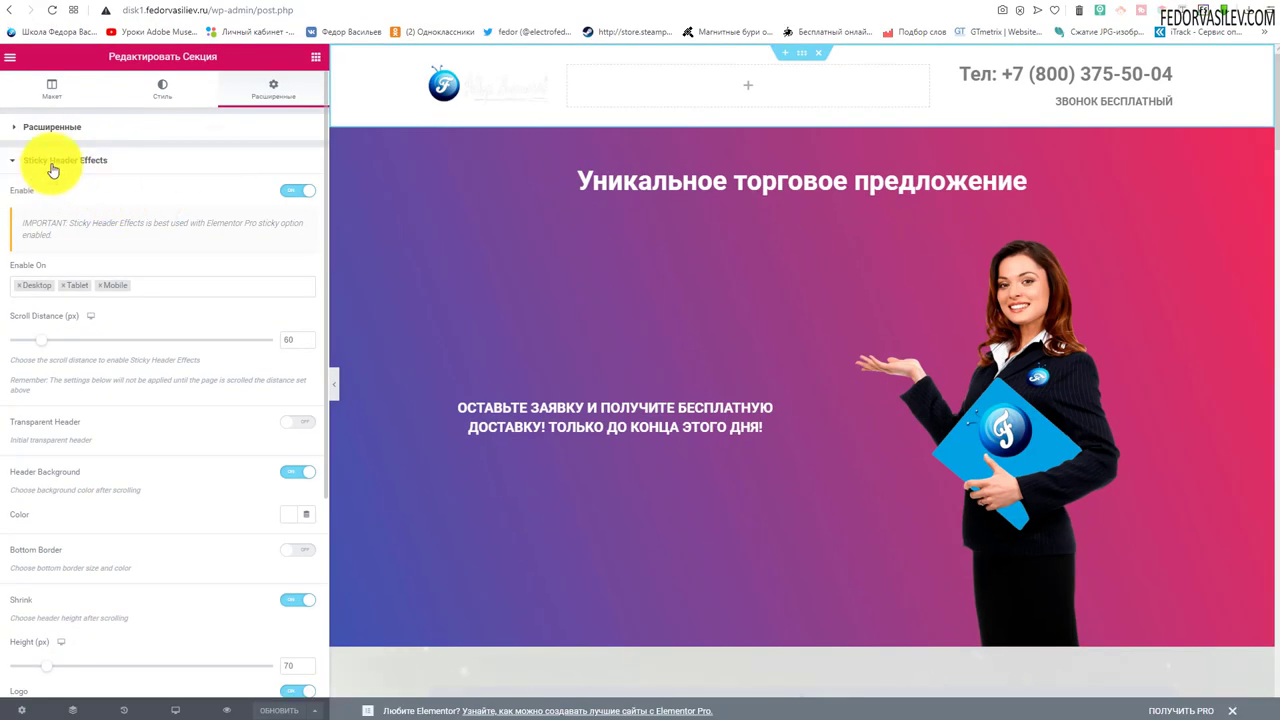
pyautogui.click(292, 190)
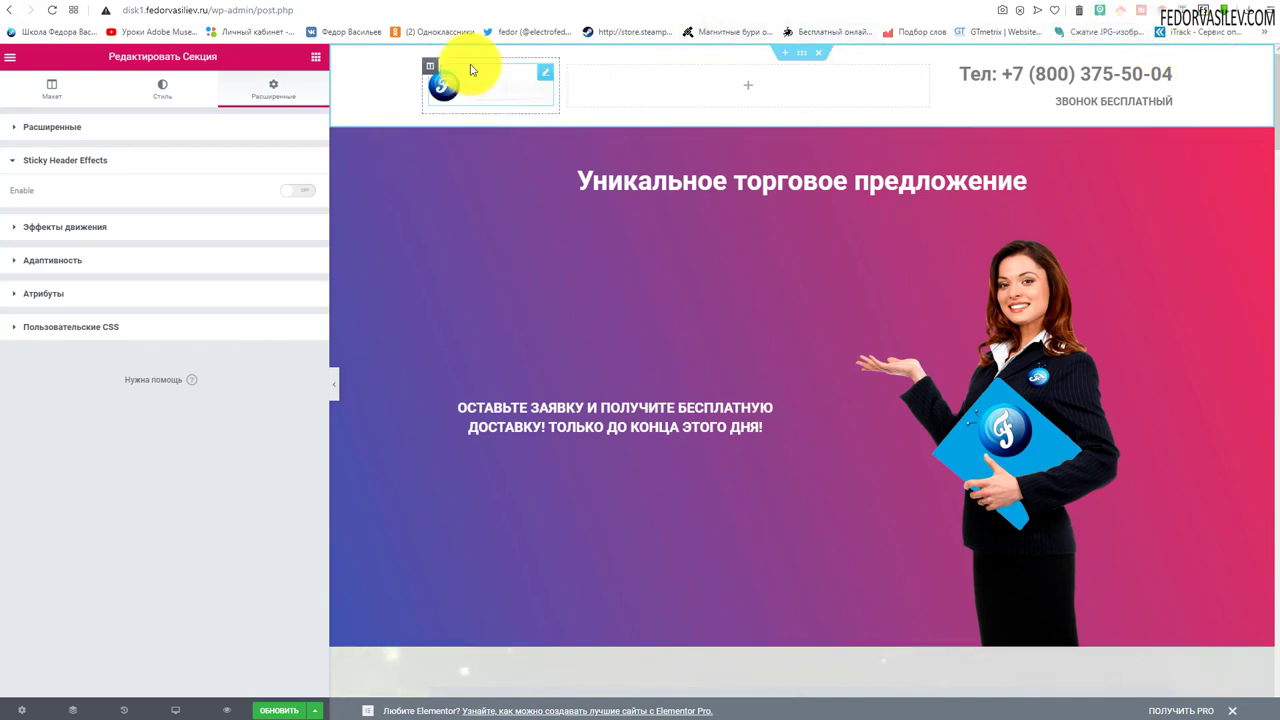
# Review the logo image's content settings and the header section's inner top and bottom padding.
pyautogui.click(546, 77)
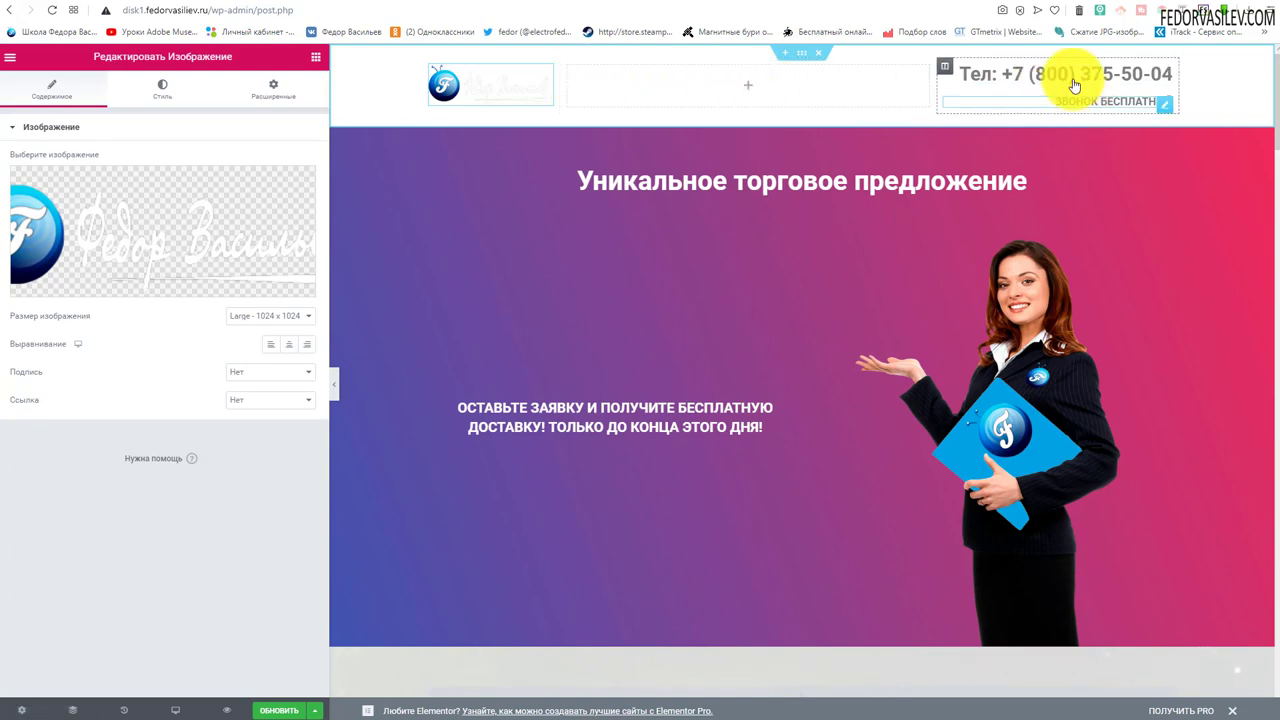
pyautogui.click(800, 57)
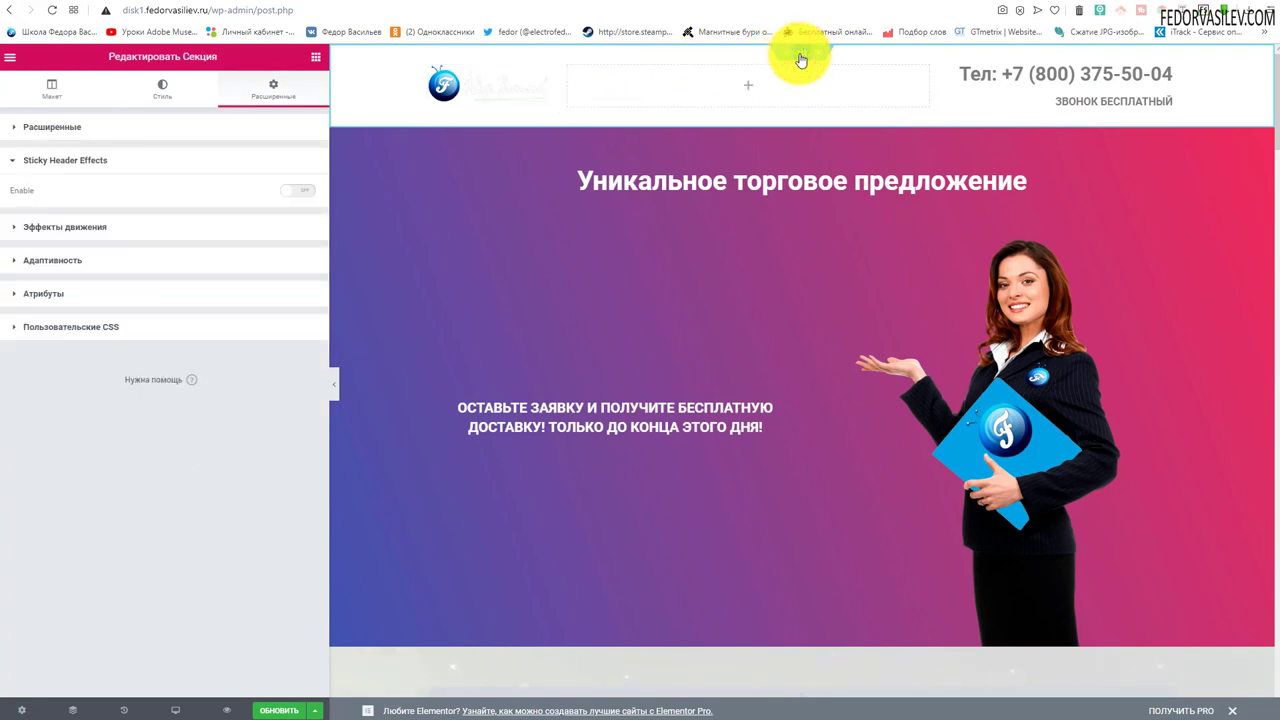
pyautogui.click(35, 128)
pyautogui.doubleClick(45, 244)
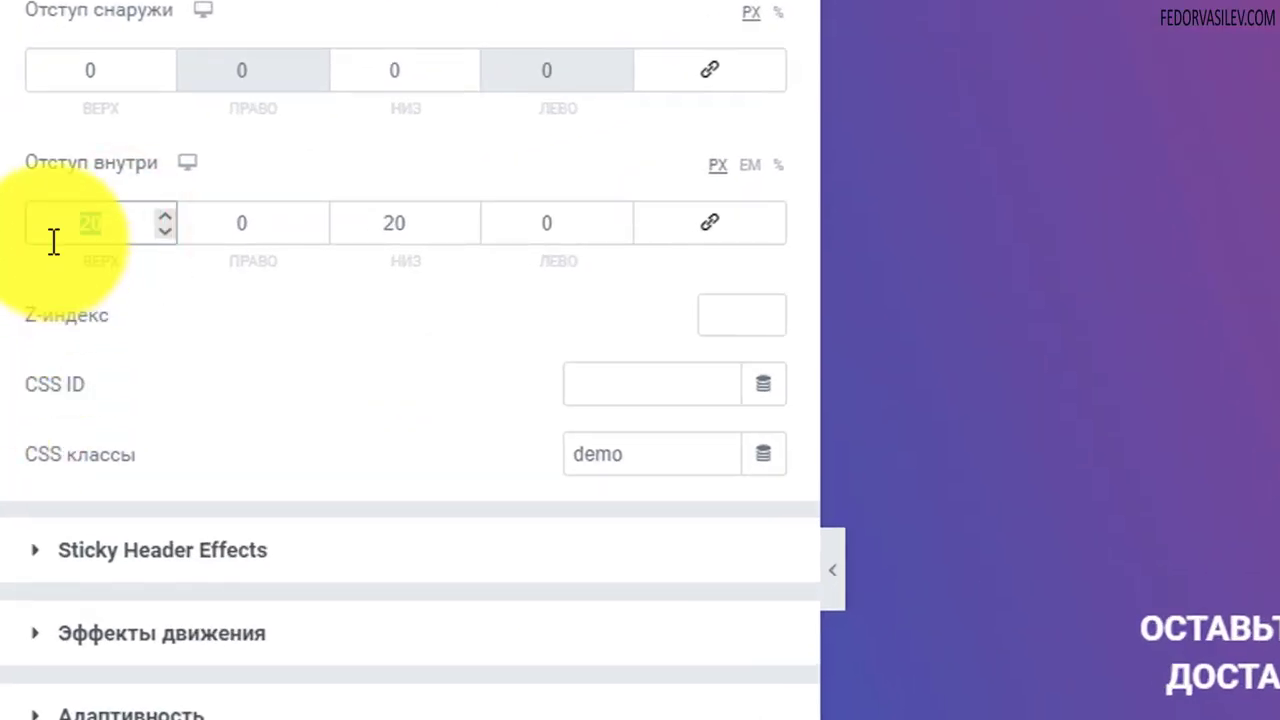
pyautogui.doubleClick(398, 220)
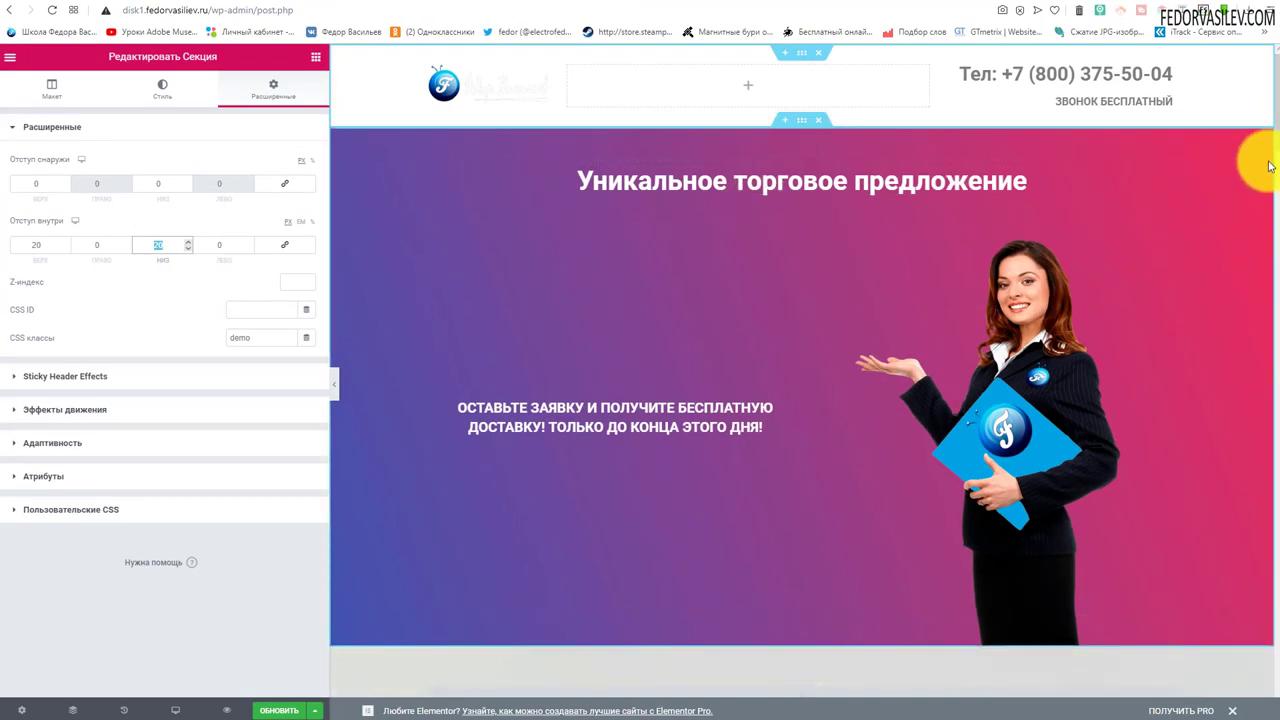
# Enable Sticky Header Effects in the advanced settings of the header section and read the note about Elementor Pro.
pyautogui.moveTo(1276, 120)
pyautogui.mouseDown()
pyautogui.moveTo(1270, 277)
pyautogui.moveTo(1270, 43)
pyautogui.moveTo(1270, 343)
pyautogui.moveTo(1270, 118)
pyautogui.mouseUp()
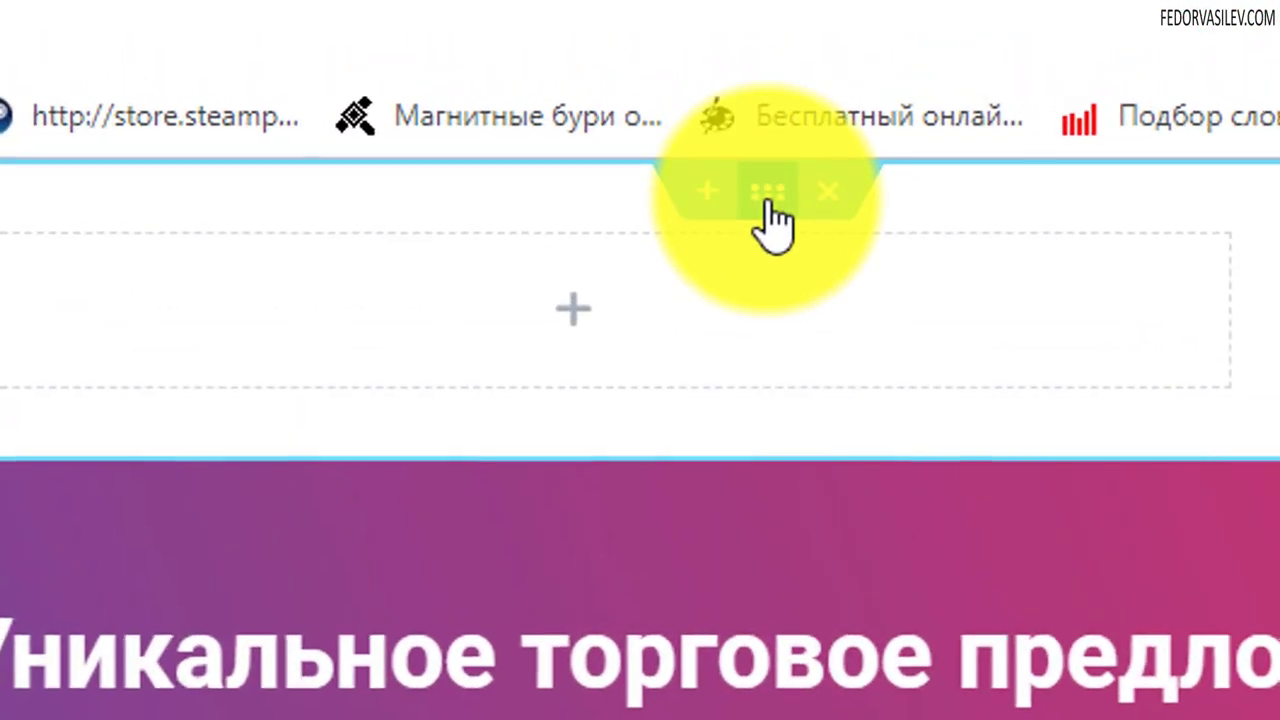
pyautogui.click(775, 195)
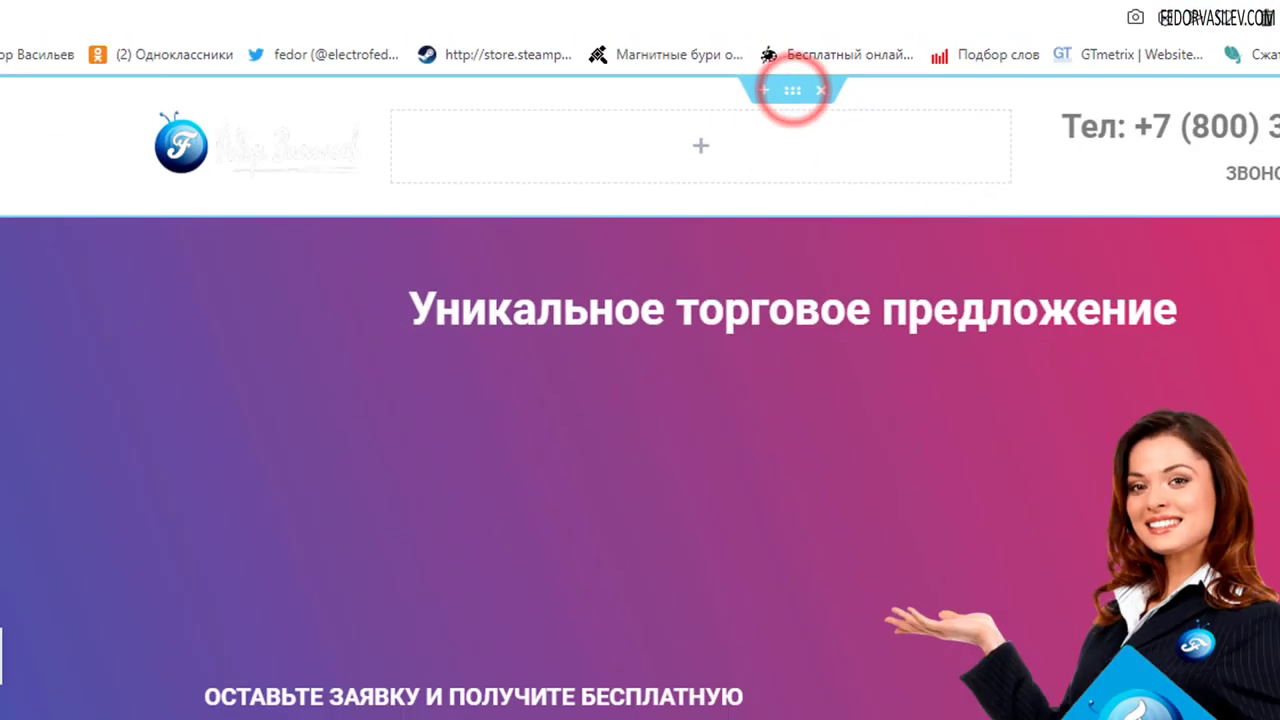
pyautogui.click(265, 88)
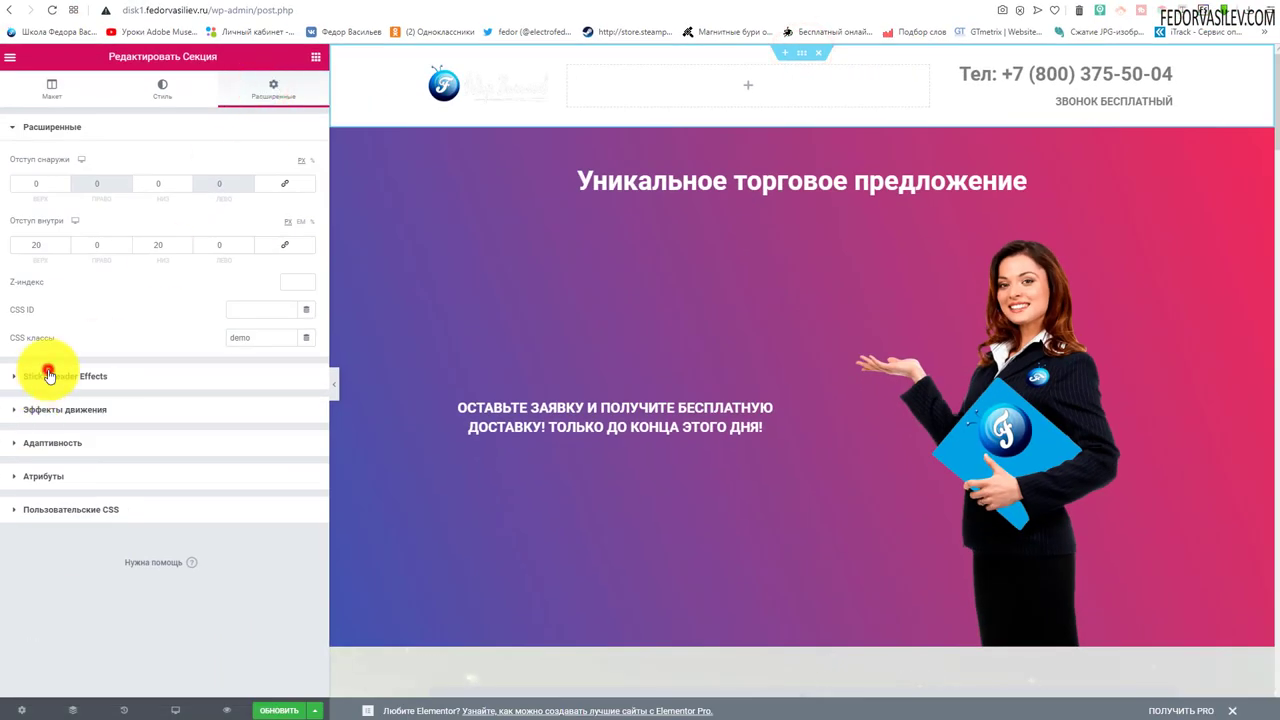
pyautogui.click(48, 376)
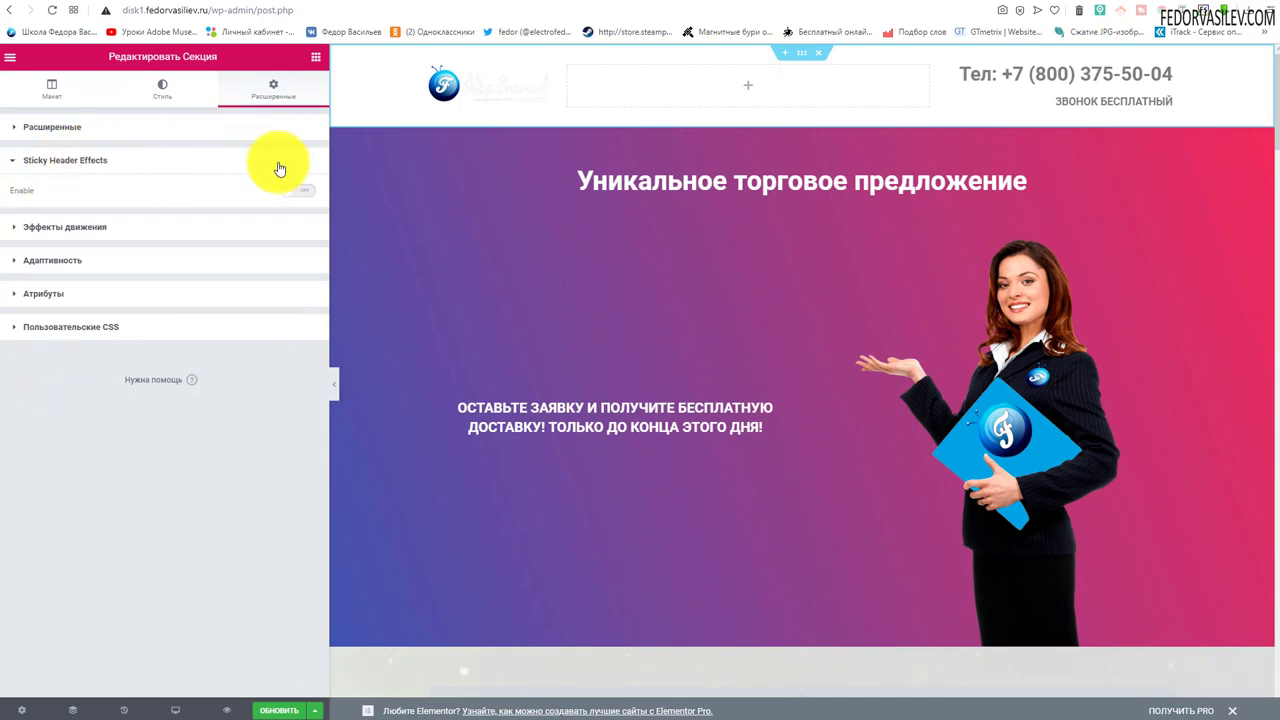
pyautogui.click(300, 190)
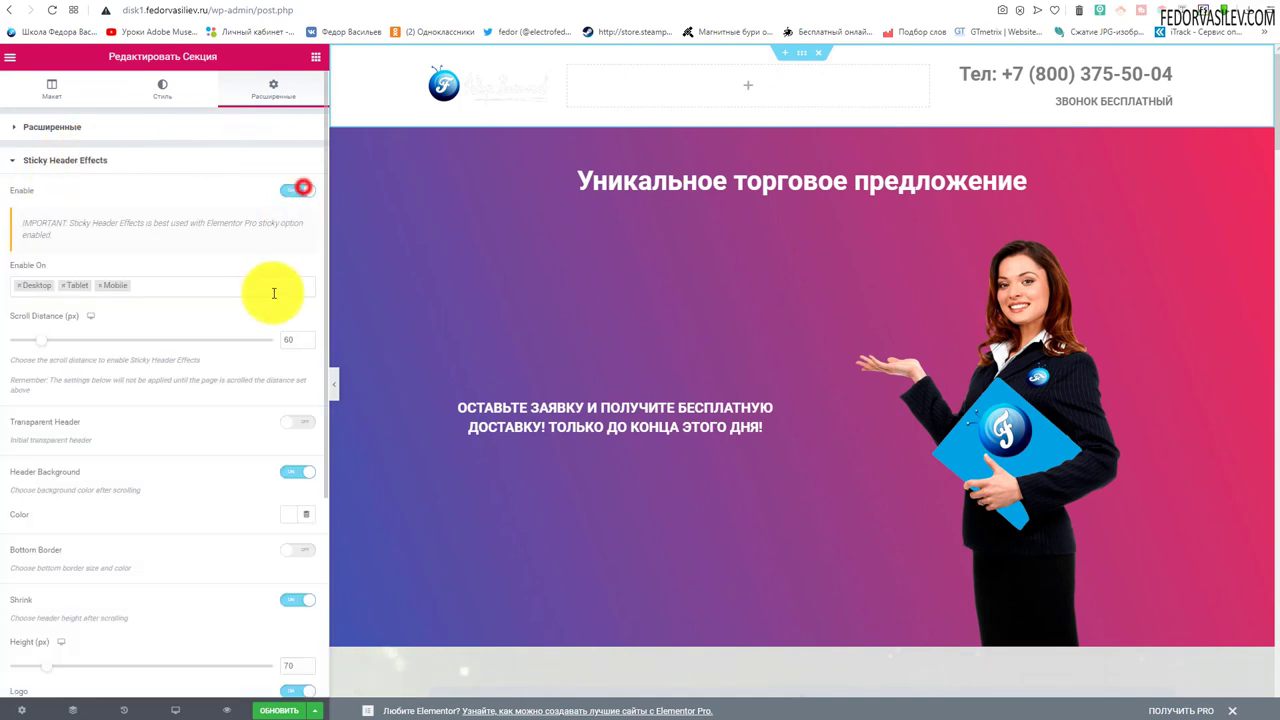
pyautogui.tripleClick(62, 238)
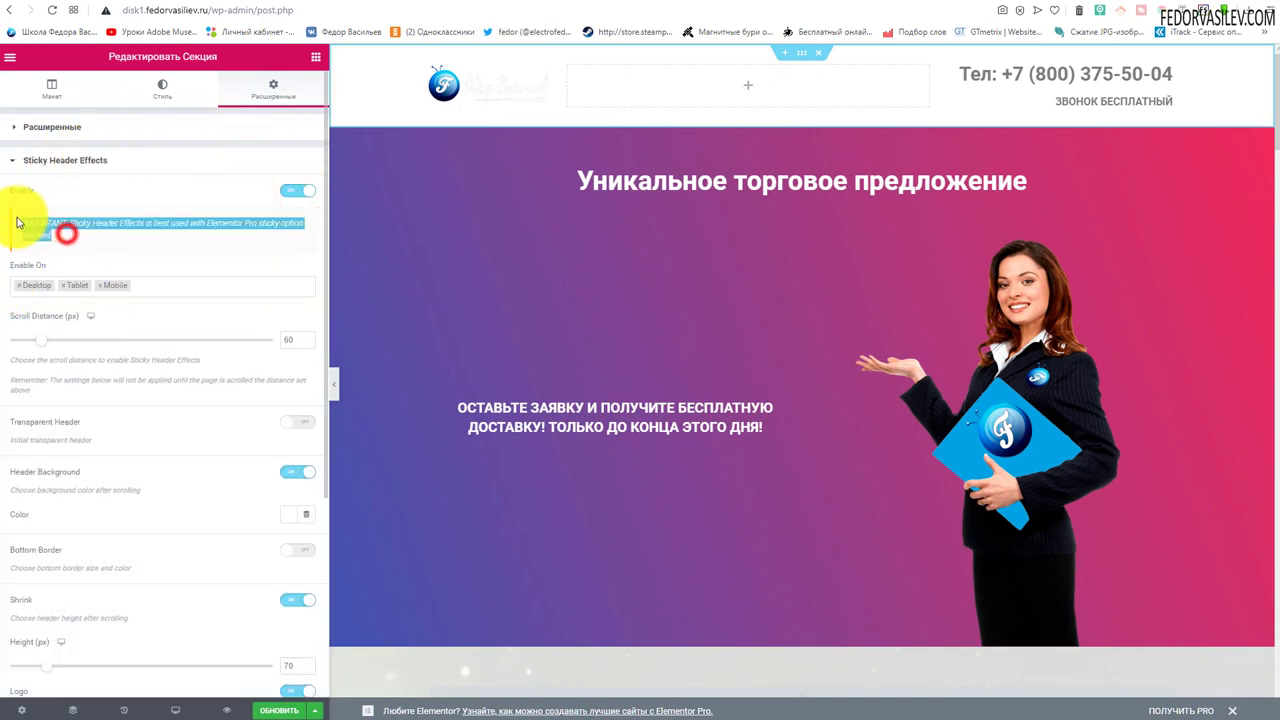
pyautogui.click(213, 247)
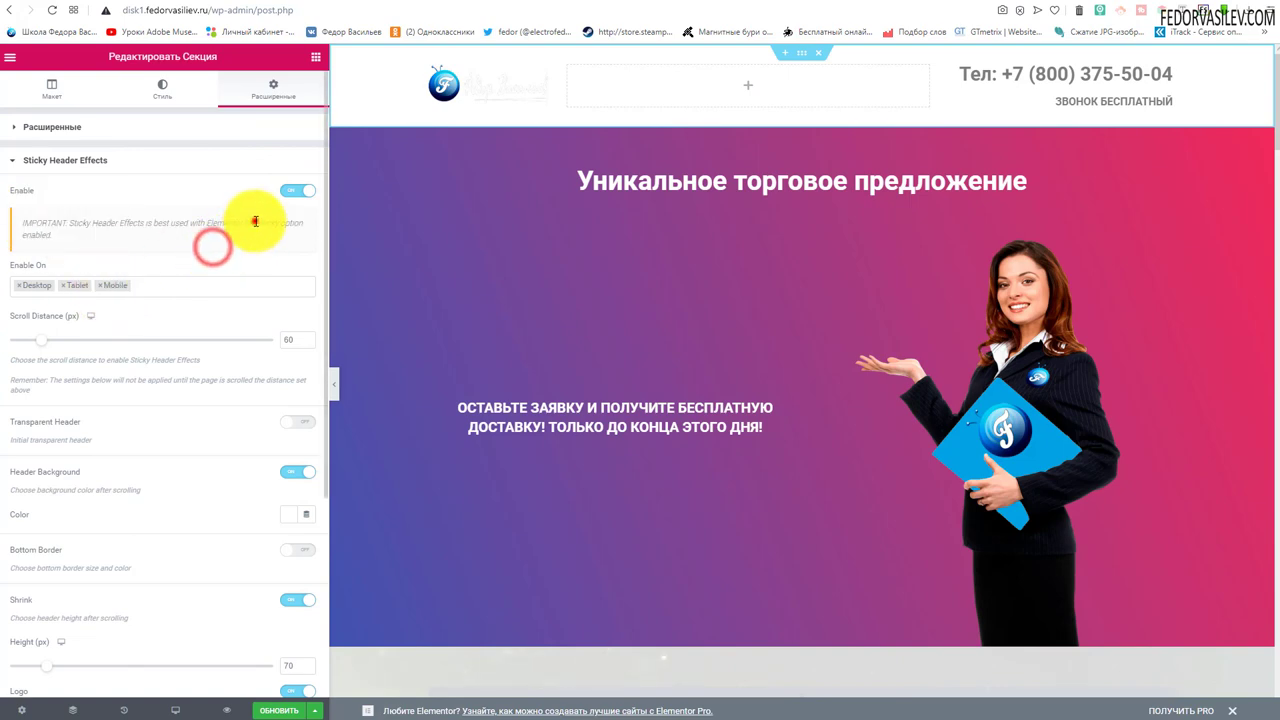
pyautogui.moveTo(255, 221); pyautogui.dragTo(214, 221)
pyautogui.click(201, 238)
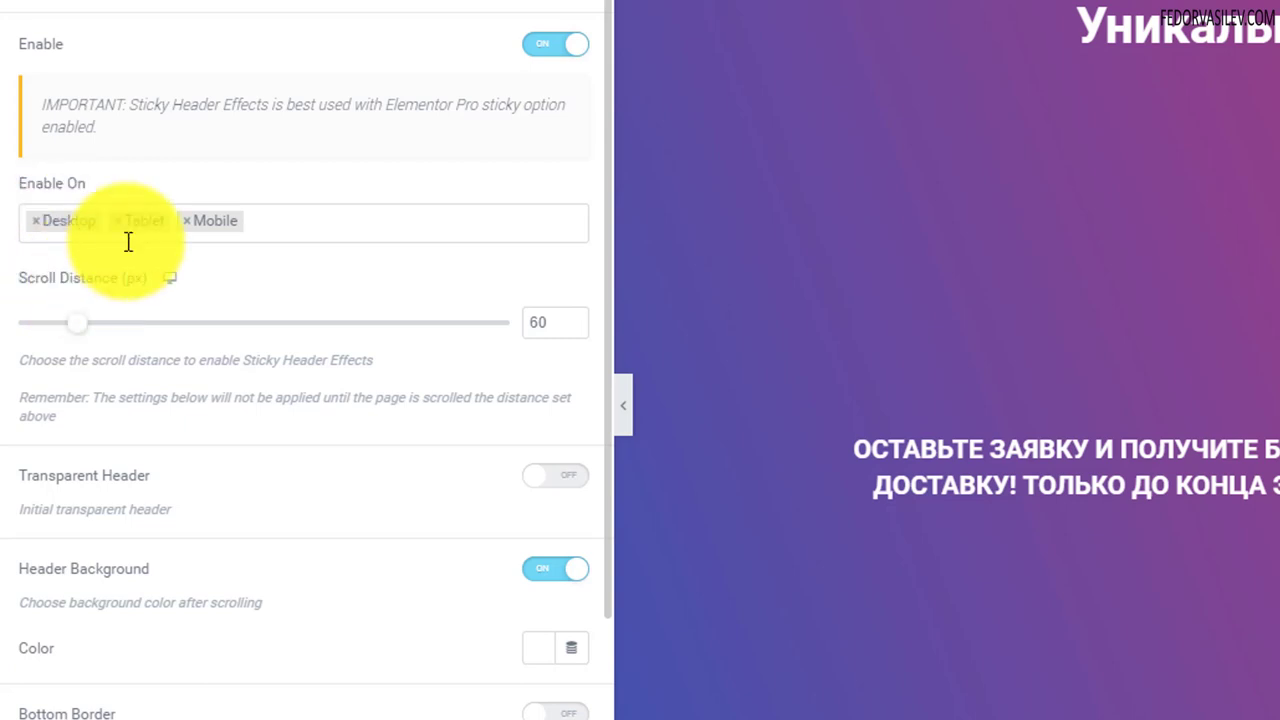
# Remove Mobile from the devices the sticky header is enabled on, add it back, and check the scroll distance.
pyautogui.click(185, 222)
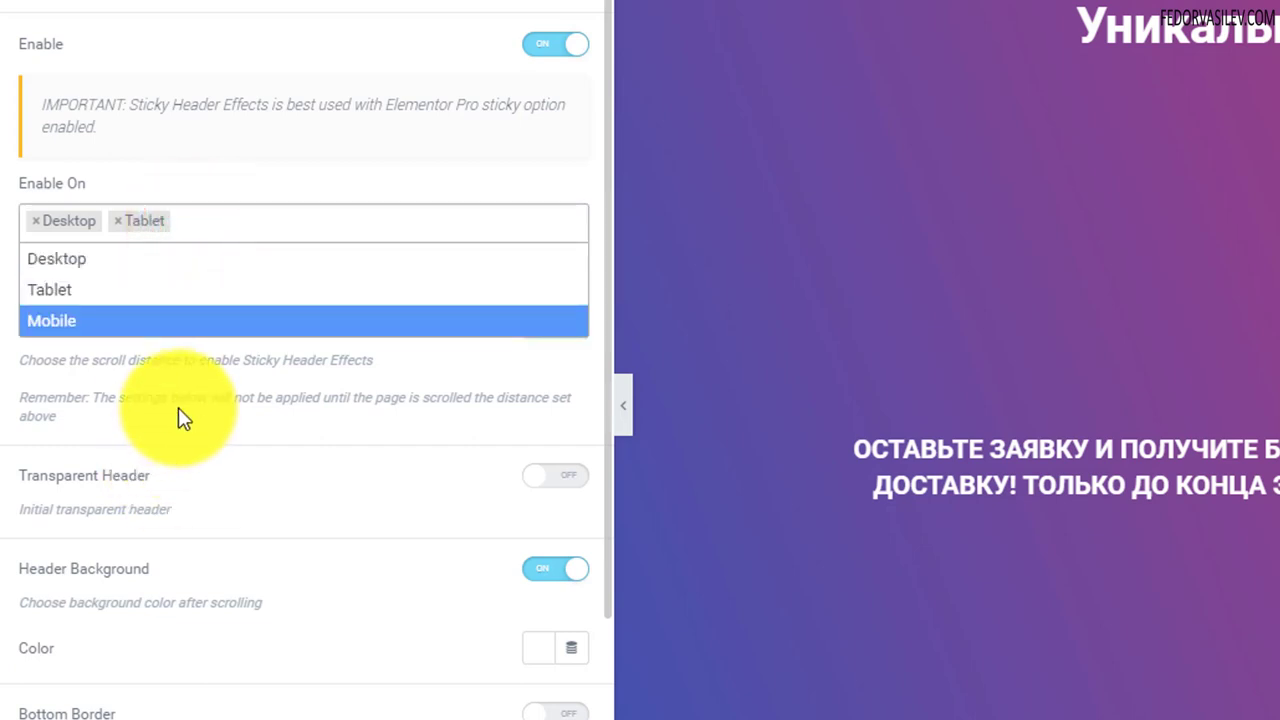
pyautogui.click(53, 322)
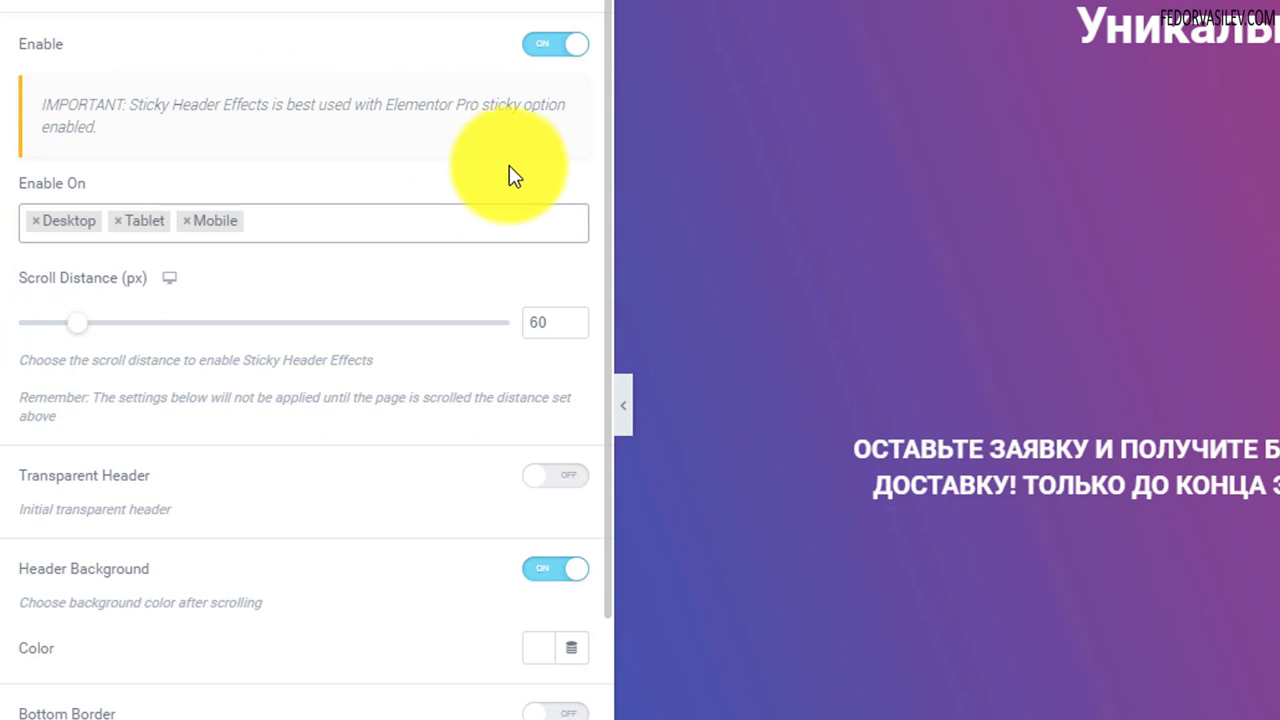
pyautogui.doubleClick(543, 321)
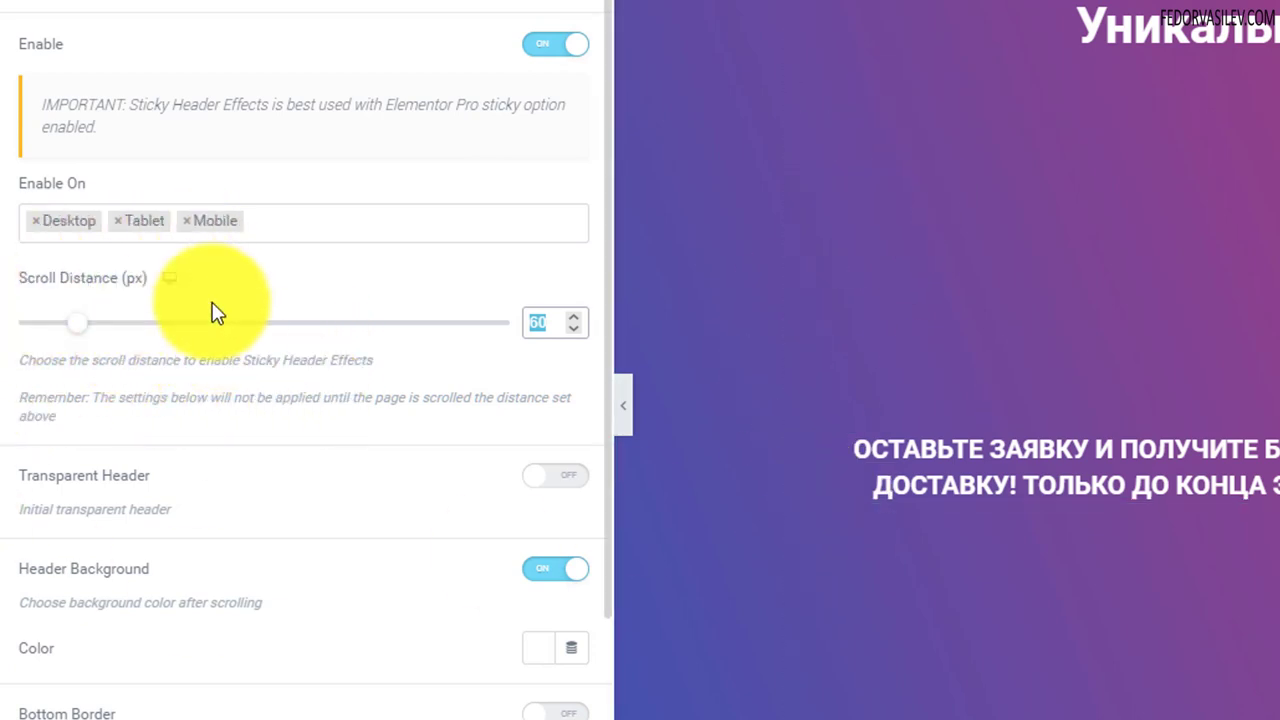
# Turn off Header Background and Shrink in the Sticky Header Effects settings.
pyautogui.click(537, 572)
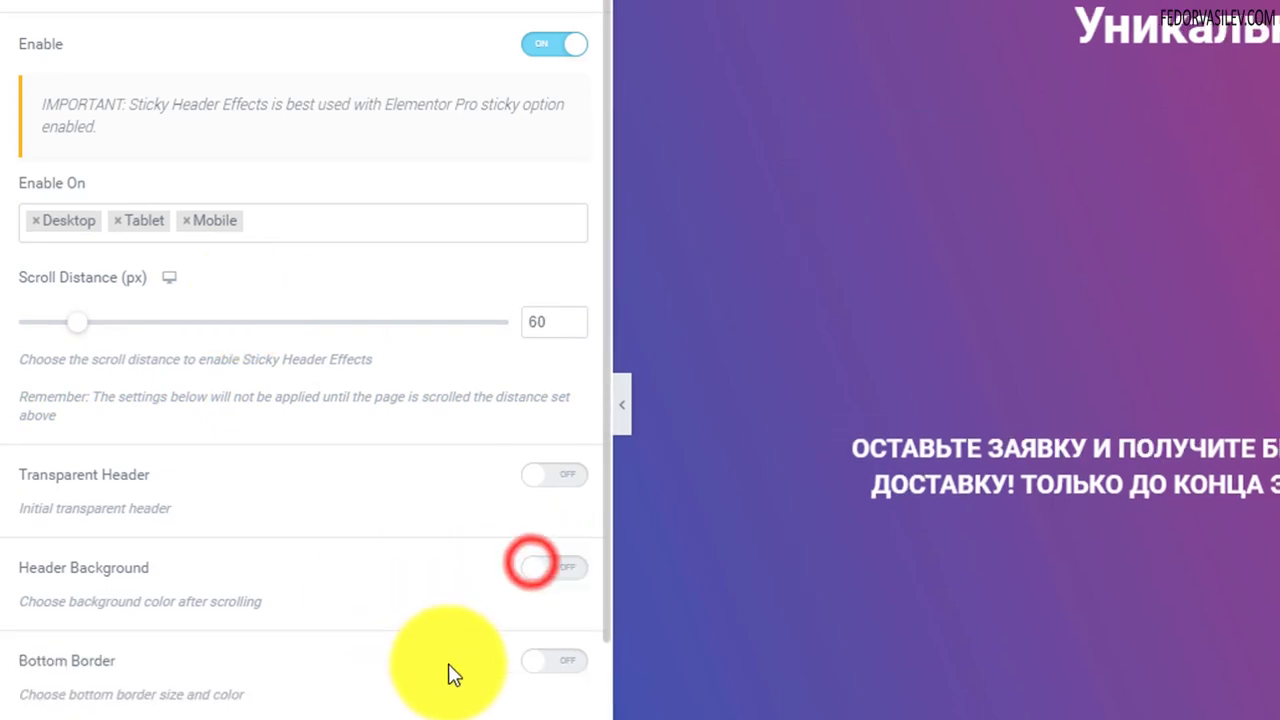
pyautogui.click(366, 525)
pyautogui.scroll(-2, 306, 548)
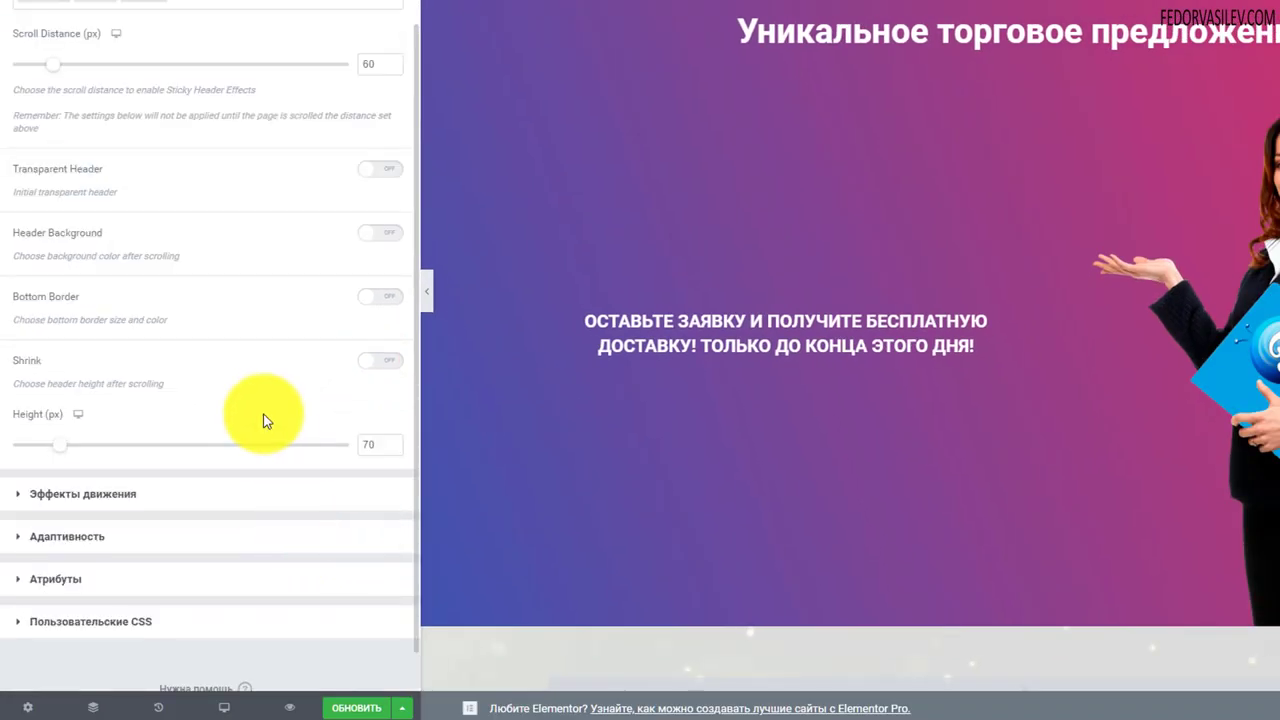
pyautogui.scroll(2, 410, 206)
pyautogui.scroll(-1, 310, 285)
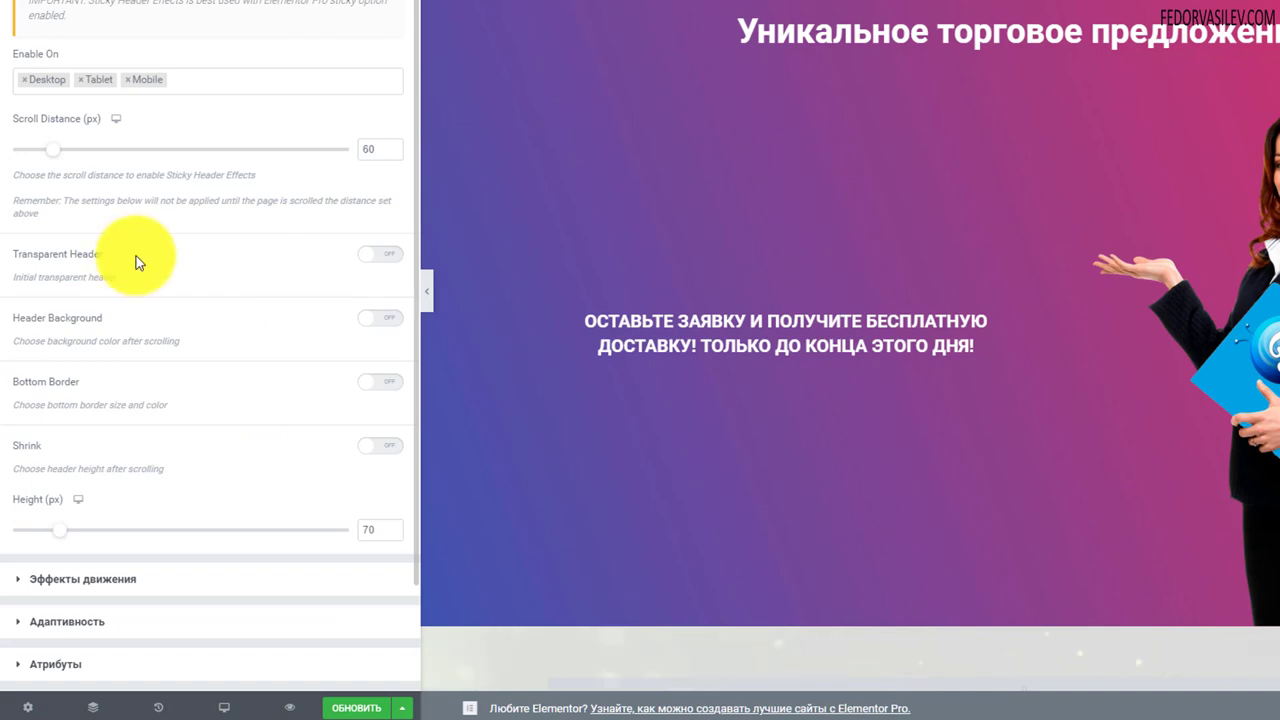
# Turn on Transparent Header in the Sticky Header Effects settings of the header section.
pyautogui.moveTo(100, 254); pyautogui.dragTo(43, 254)
pyautogui.click(404, 254)
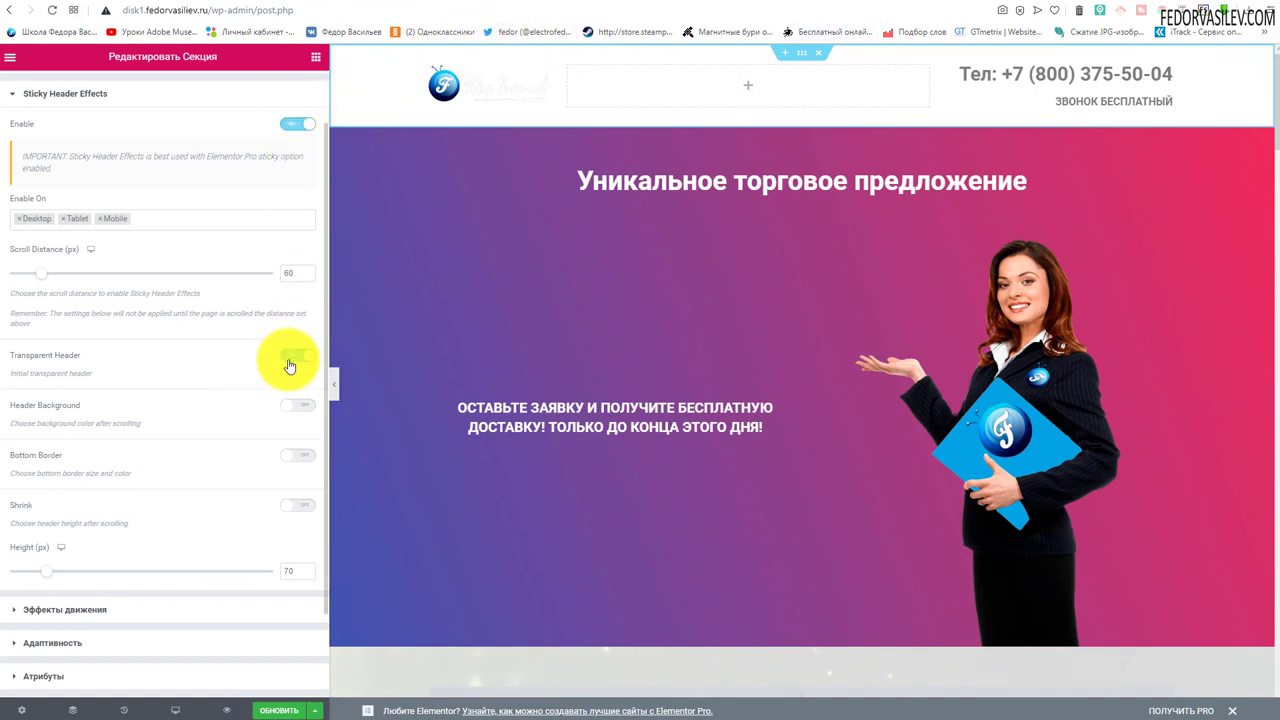
pyautogui.scroll(1, 293, 368)
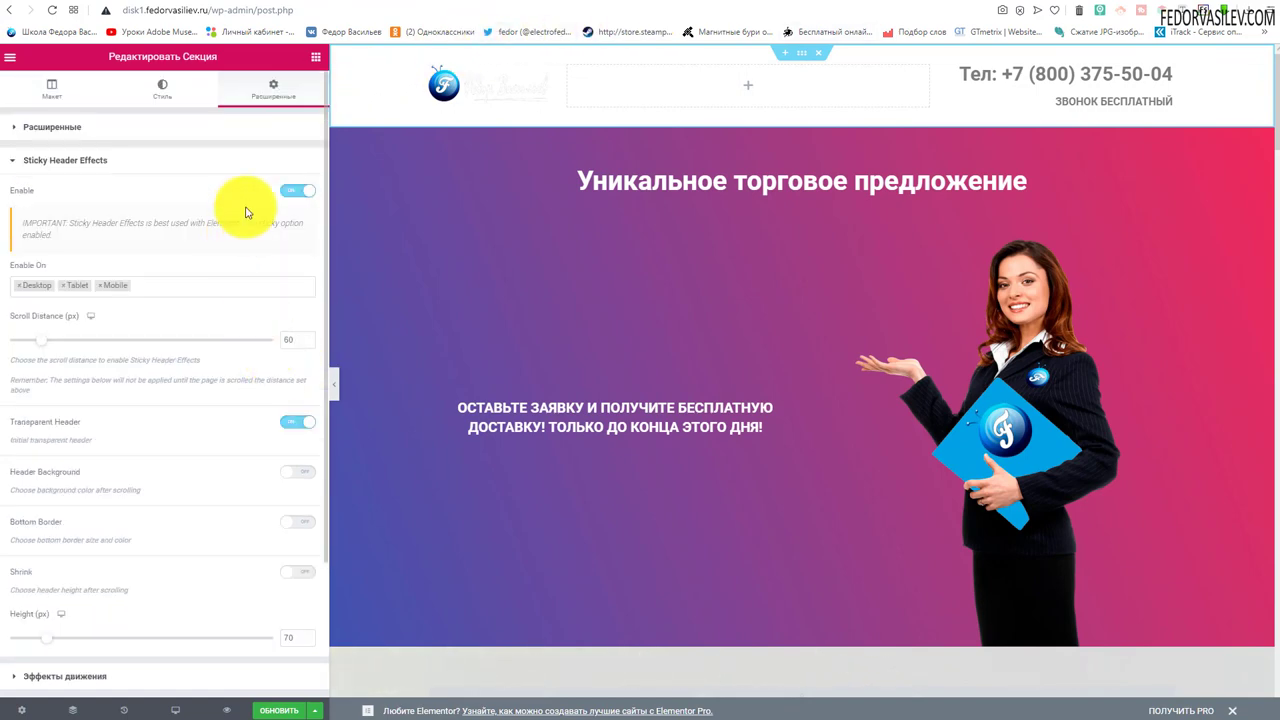
pyautogui.scroll(-1, 203, 320)
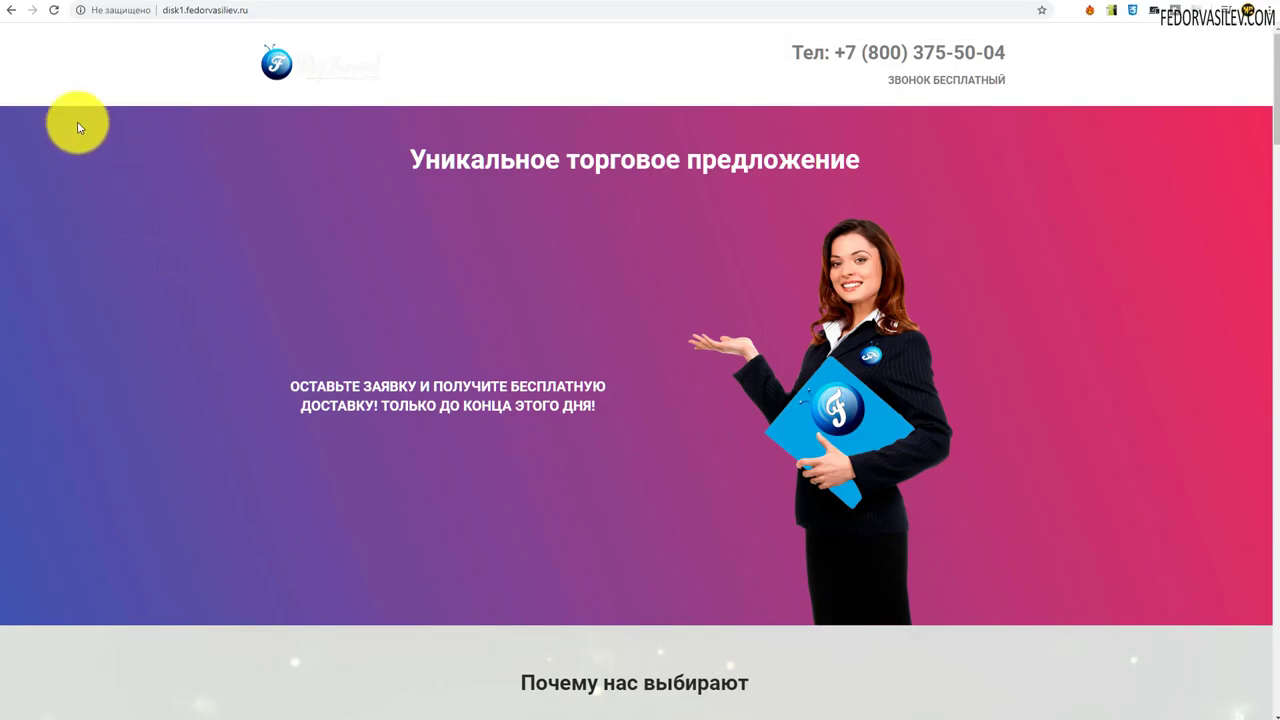
# Reload the live home page and examine how the transparent header looks over the page sections while scrolling.
pyautogui.click(47, 10)
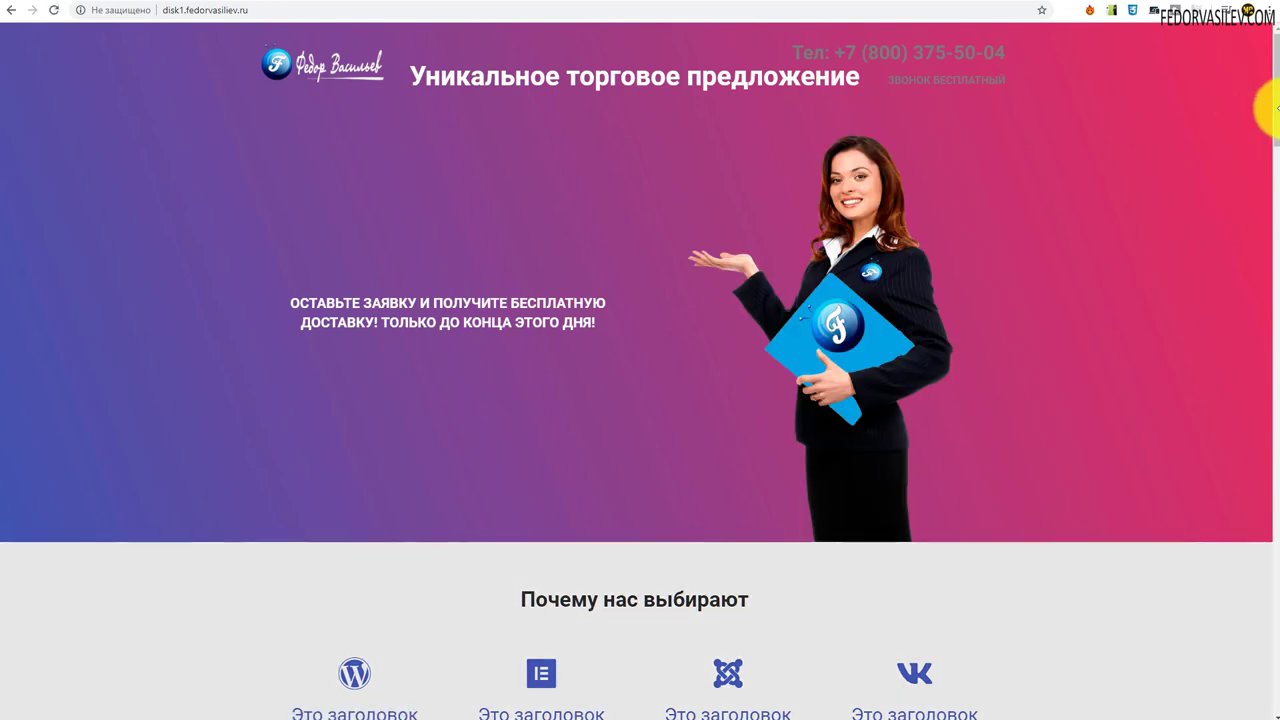
pyautogui.scroll(-4, 1260, 112)
pyautogui.scroll(4, 1258, 114)
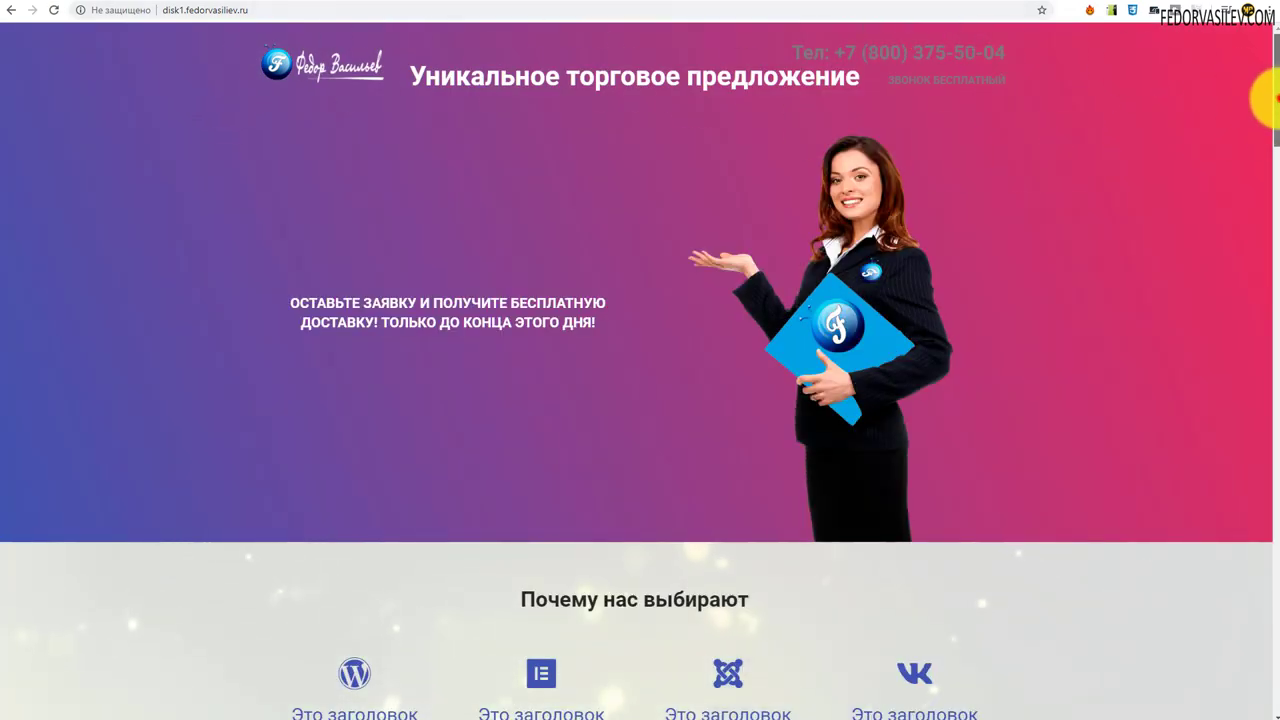
pyautogui.scroll(-12, 1272, 150)
pyautogui.scroll(10, 1272, 200)
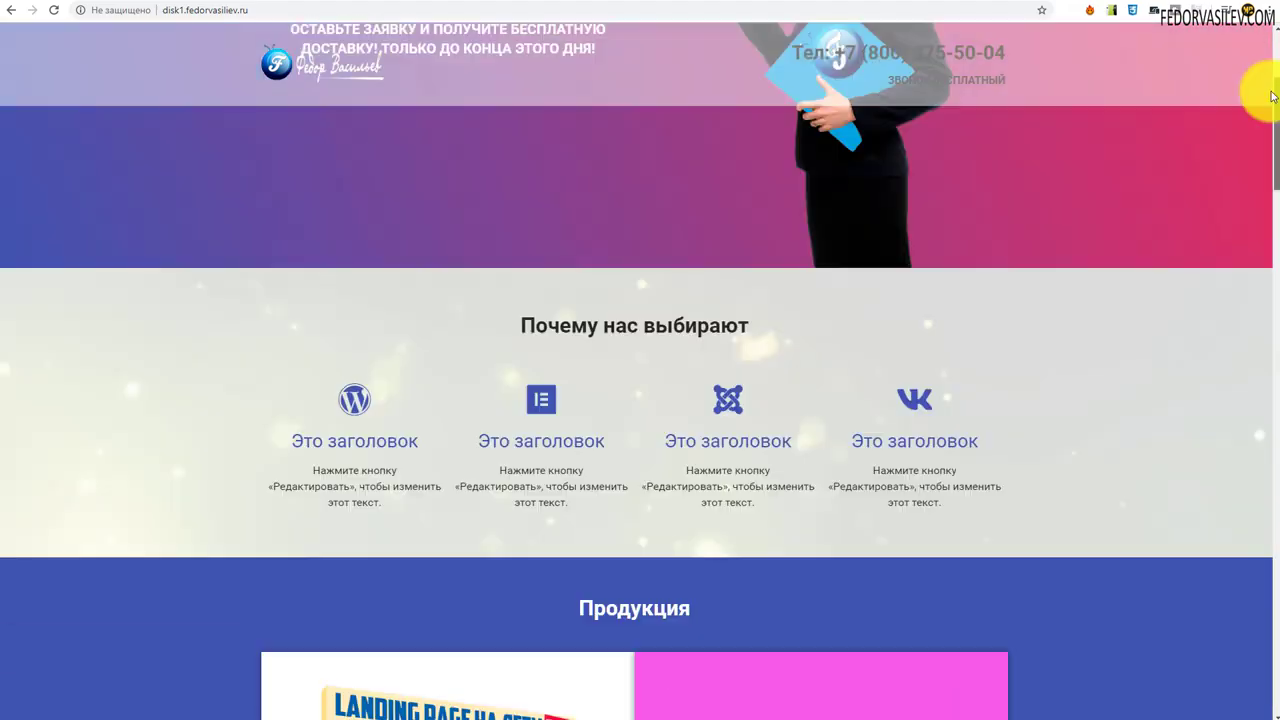
pyautogui.scroll(3, 1266, 70)
pyautogui.scroll(-7, 1266, 150)
pyautogui.scroll(7, 1266, 130)
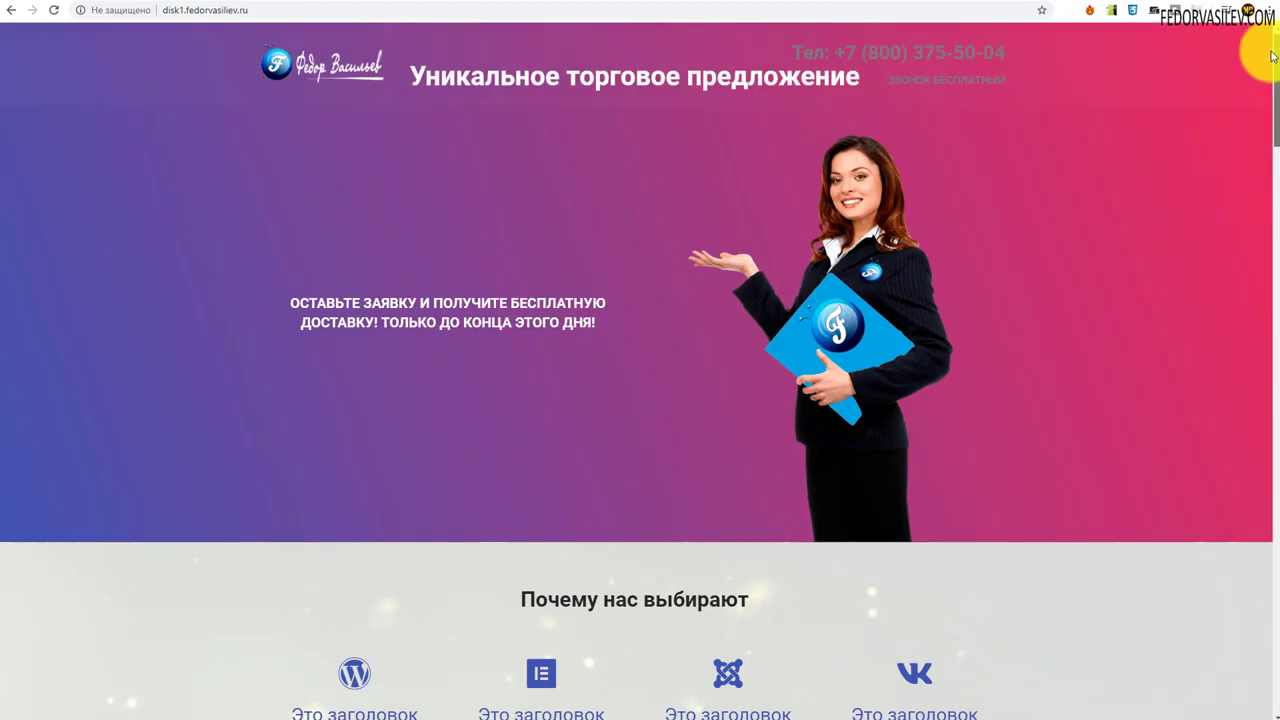
pyautogui.scroll(-8, 1270, 150)
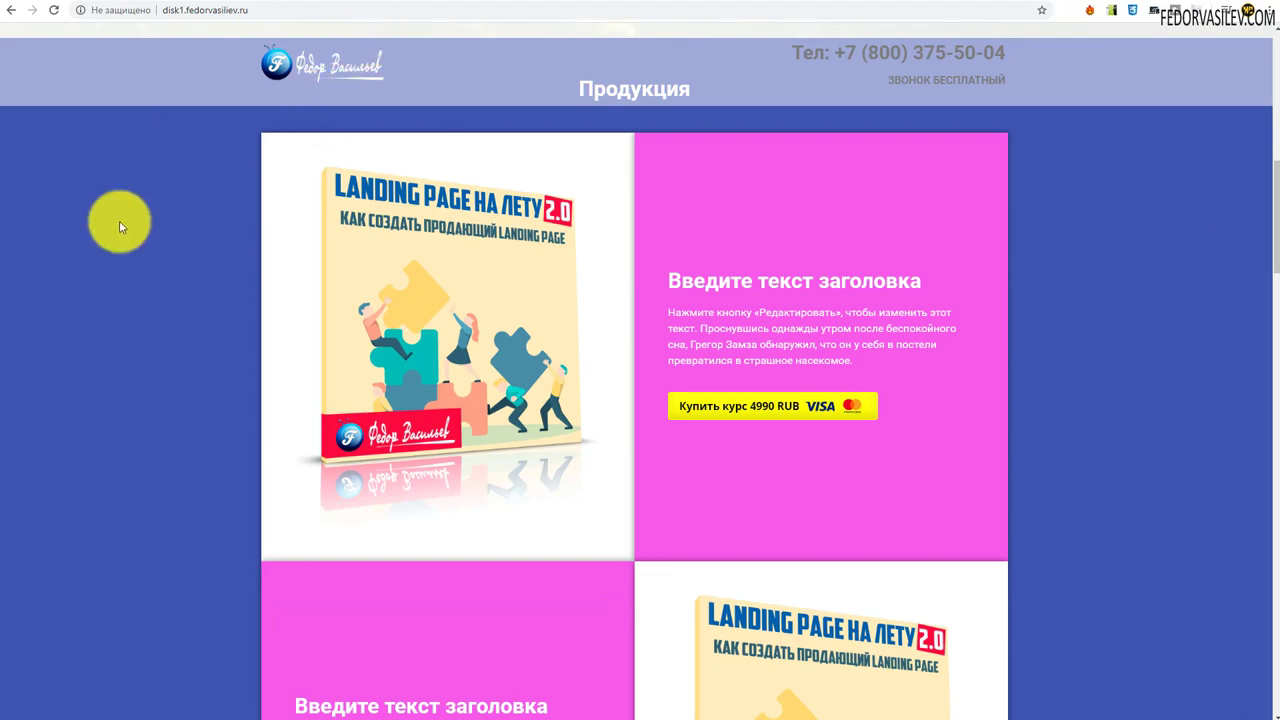
pyautogui.scroll(7, 120, 227)
pyautogui.scroll(-2, 500, 150)
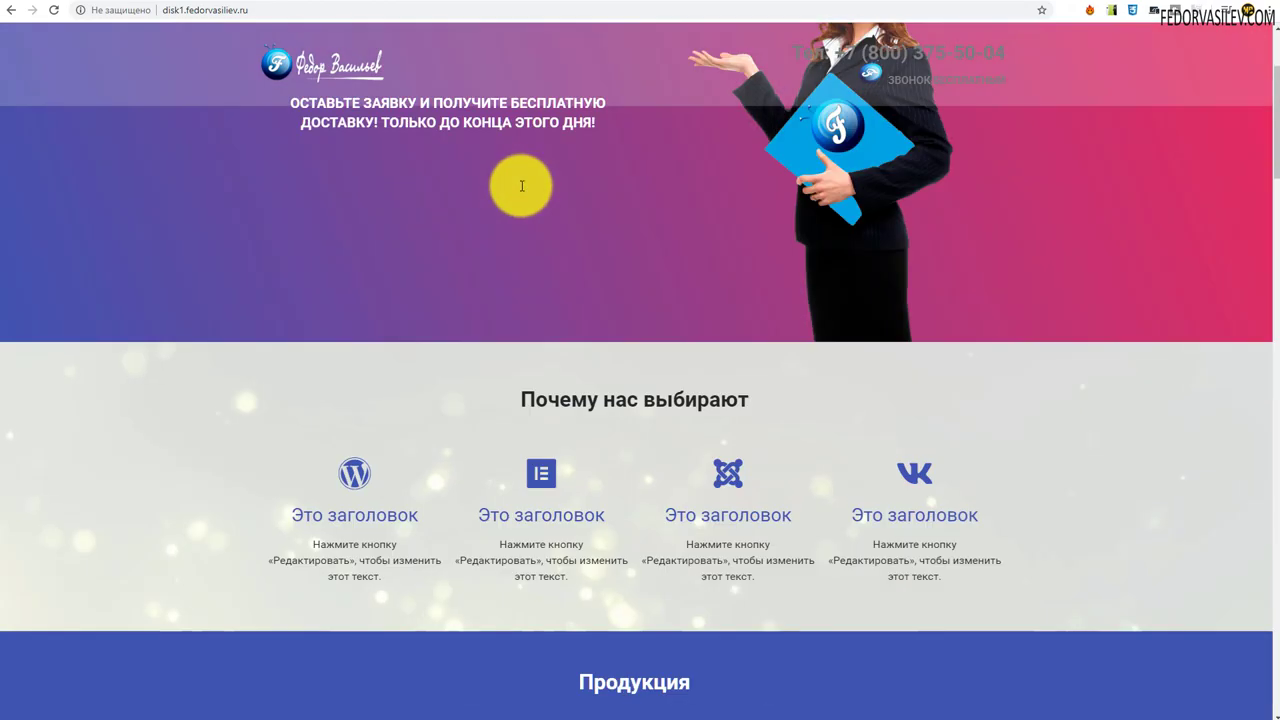
pyautogui.scroll(2, 514, 186)
pyautogui.scroll(-3, 697, 186)
pyautogui.scroll(3, 700, 230)
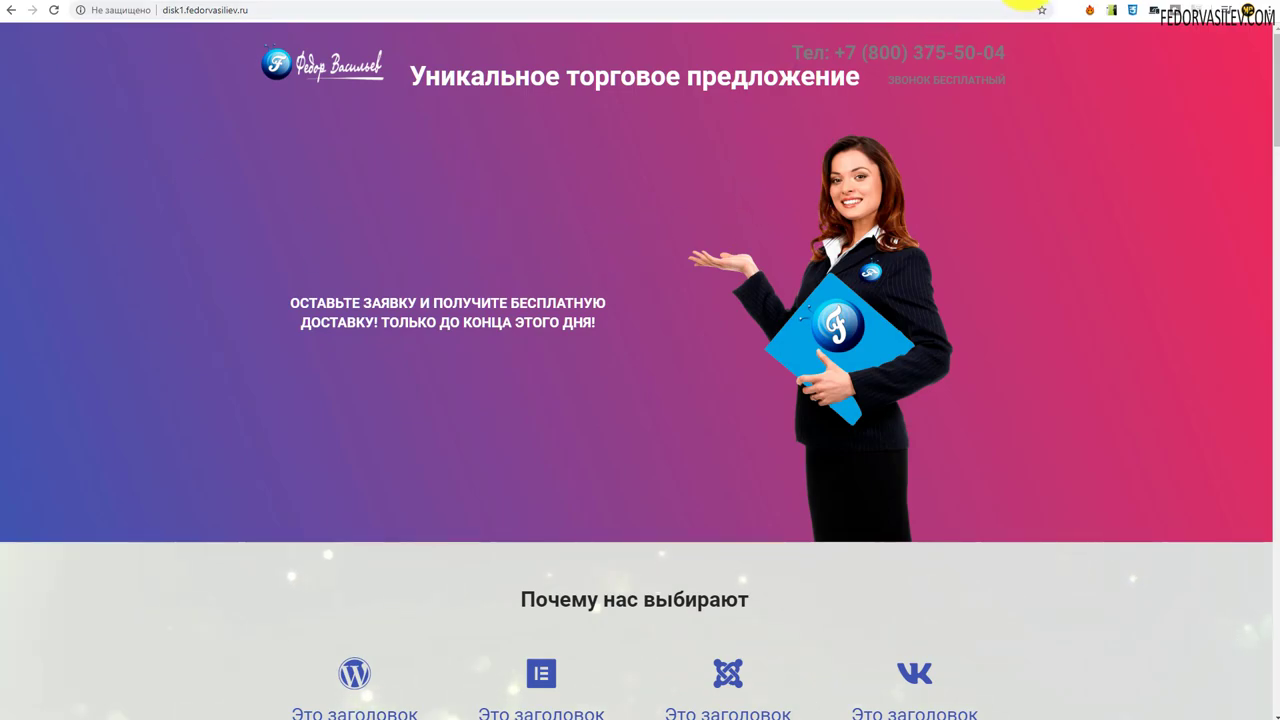
# Return to the Elementor editor, turn on Header Background and Transparent Header for the header section, and update the page.
pyautogui.hotkey('alt', 'Tab')
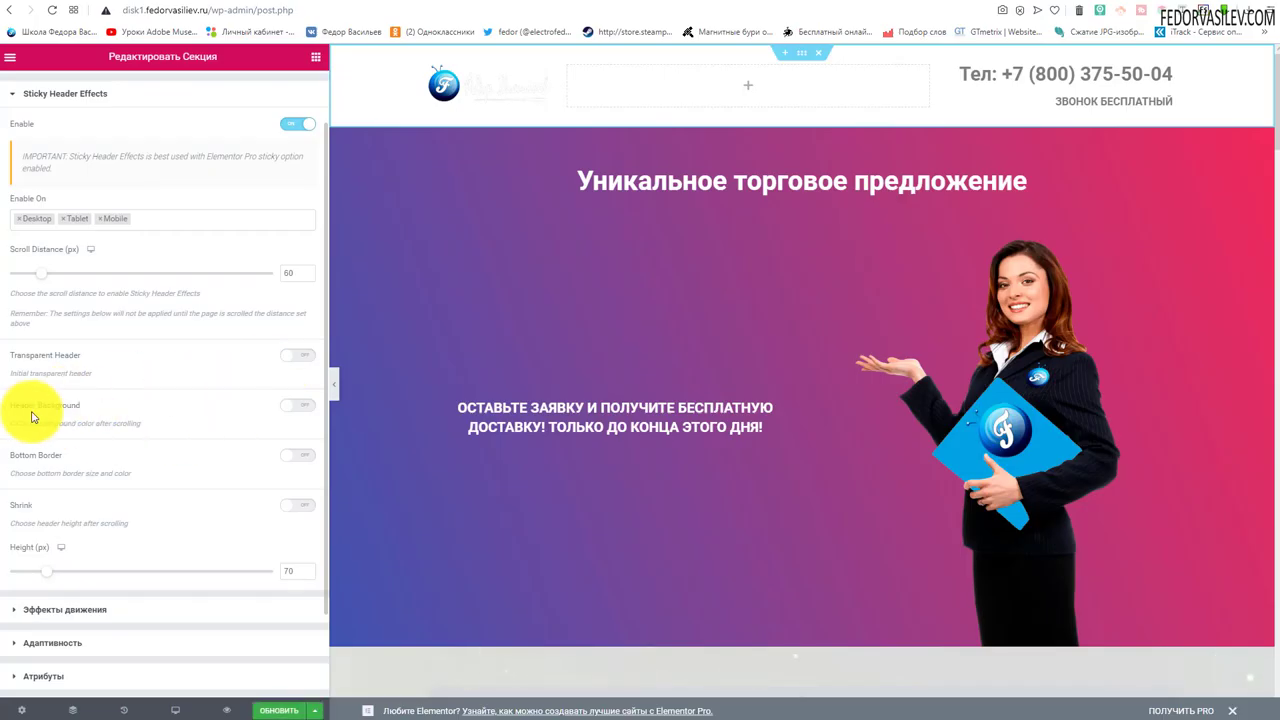
pyautogui.click(305, 406)
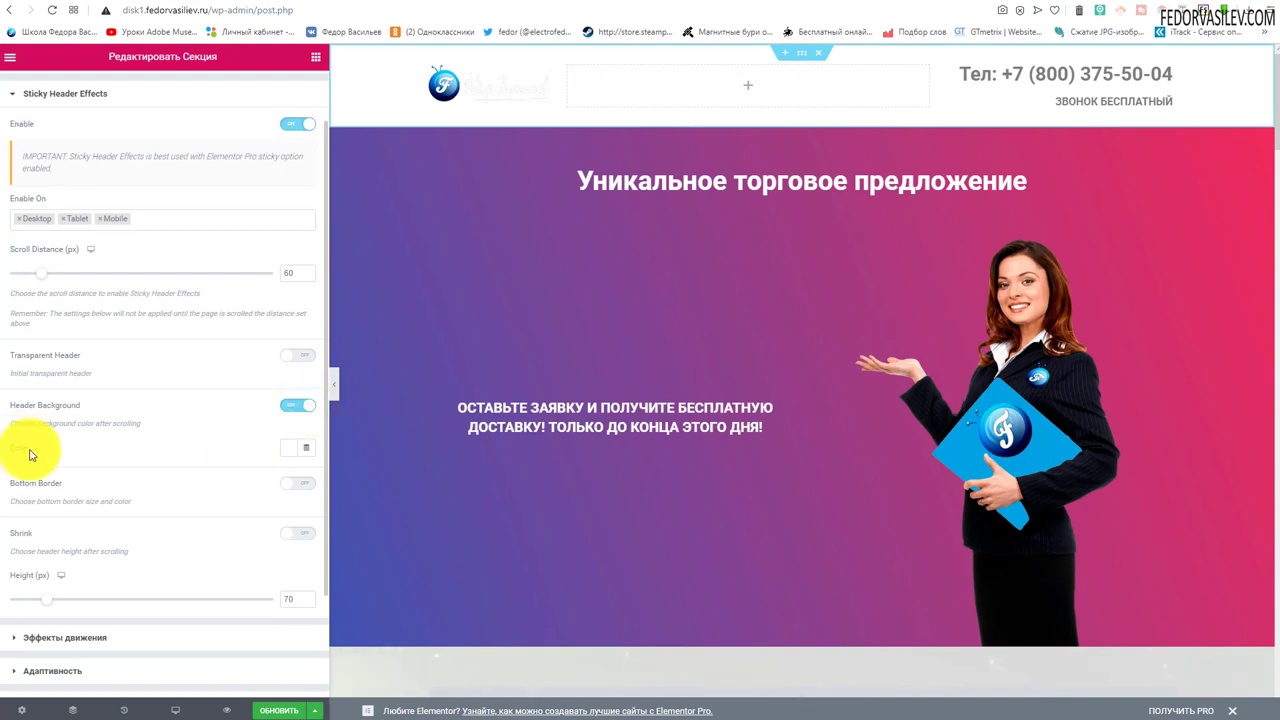
pyautogui.click(288, 447)
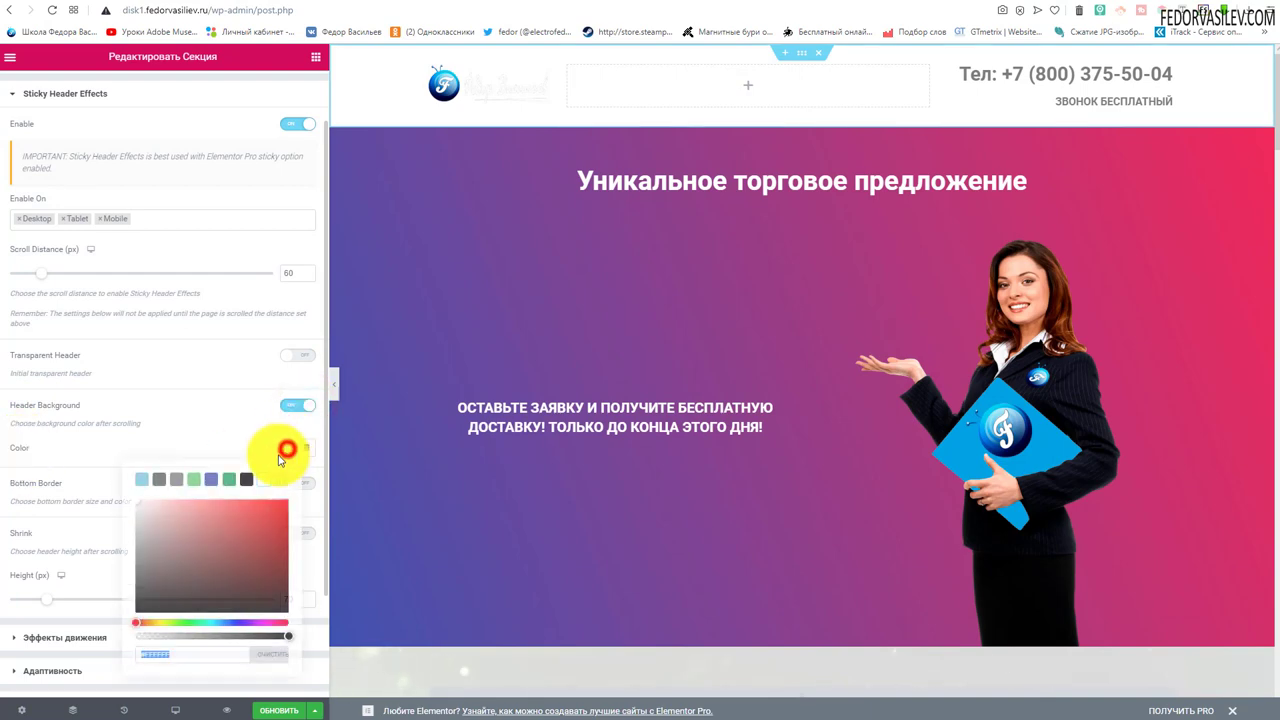
pyautogui.click(221, 424)
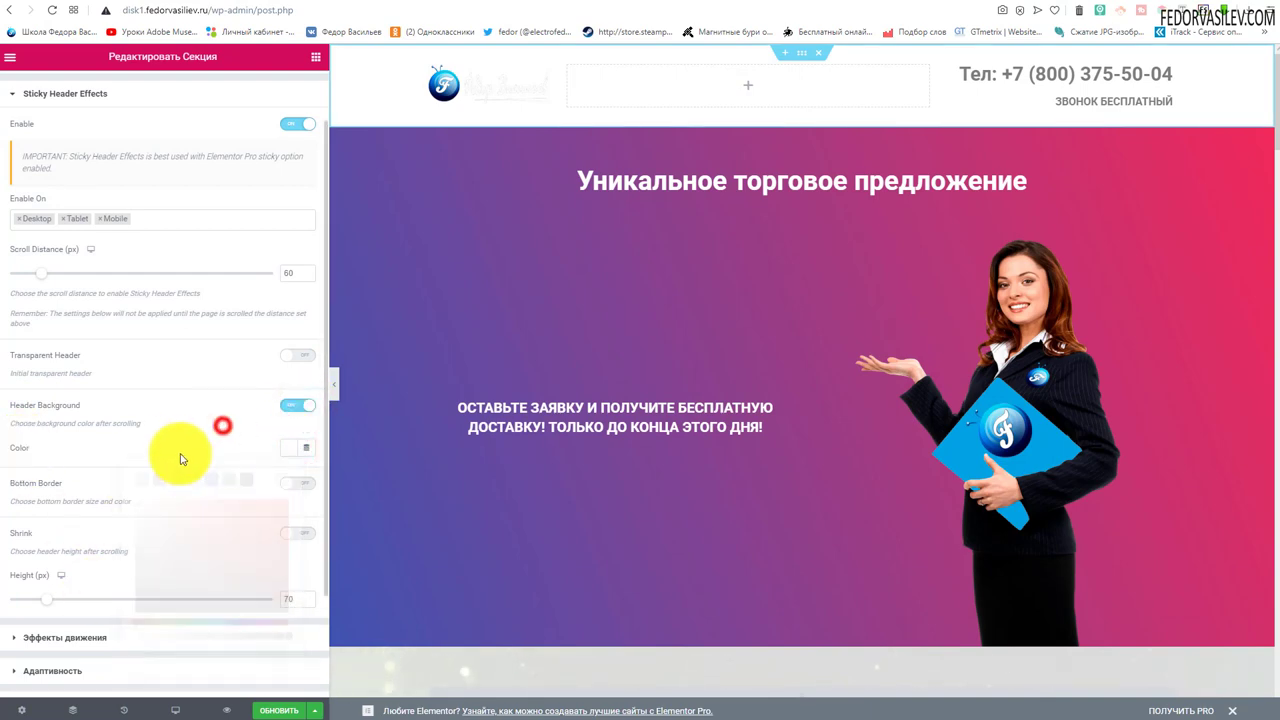
pyautogui.click(297, 355)
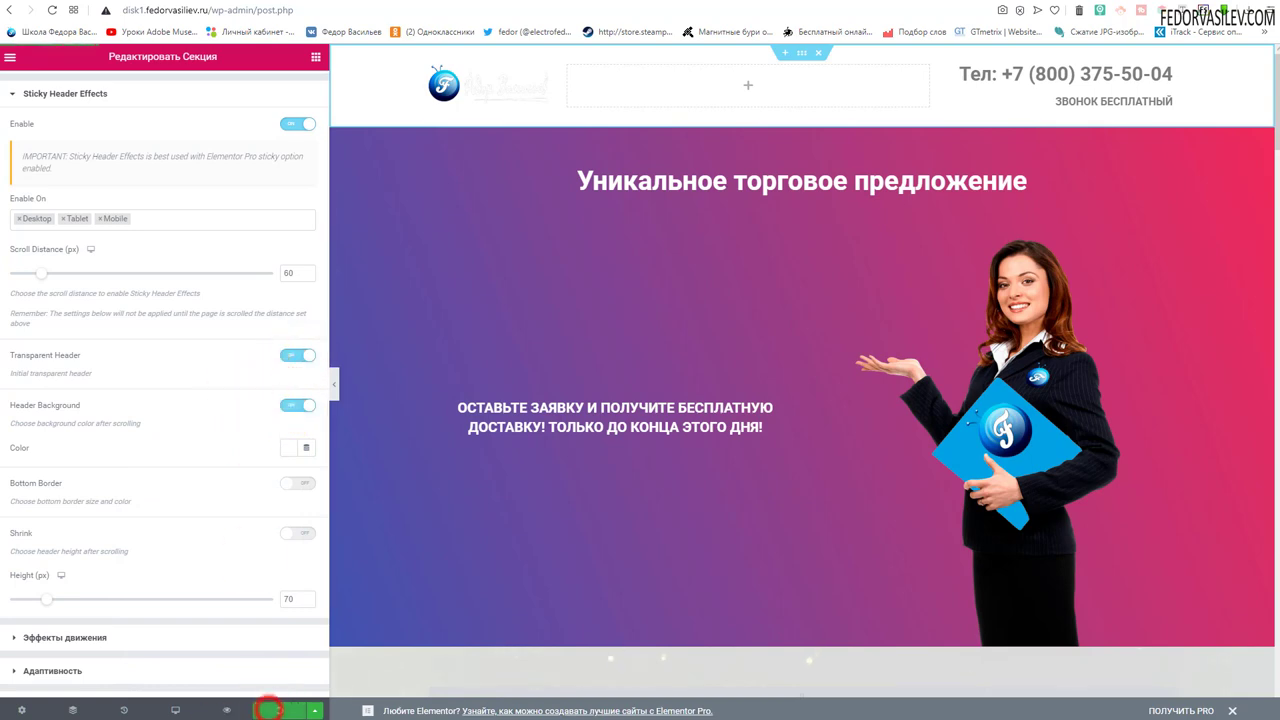
pyautogui.click(279, 710)
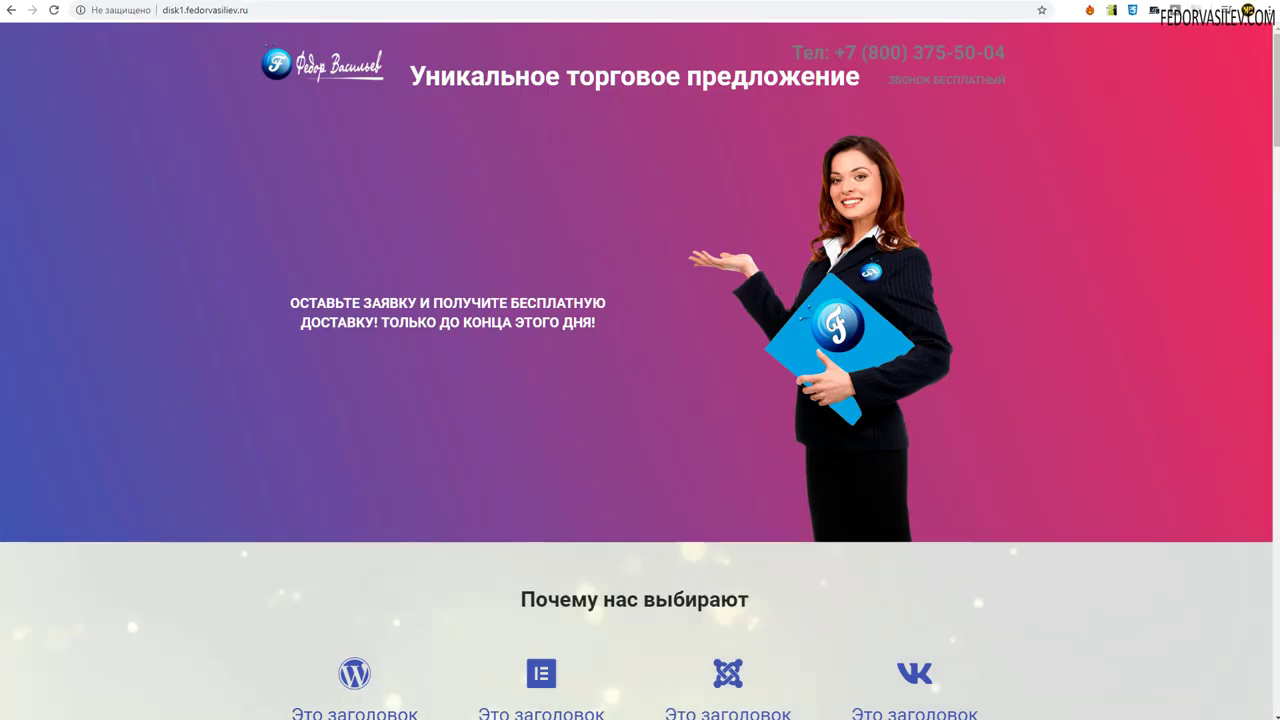
# Reload the live home page and check how the header background changes between the page top and the scrolled sections.
pyautogui.click(50, 20)
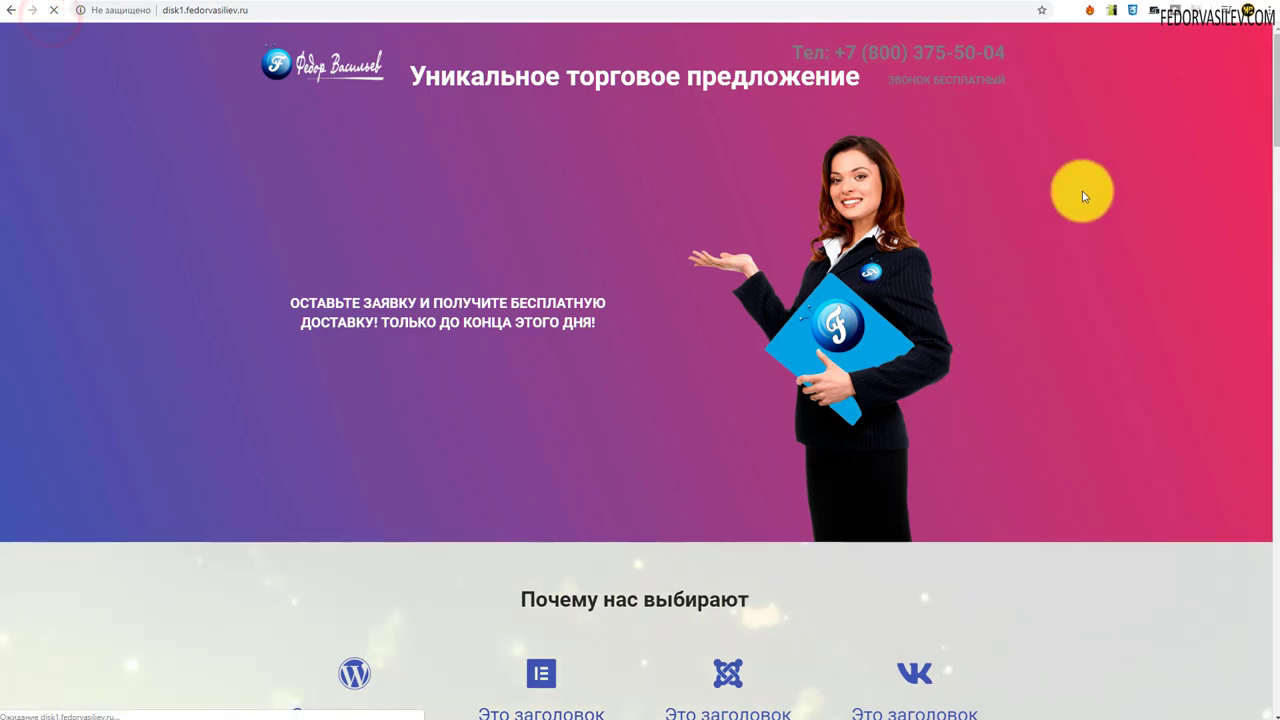
pyautogui.moveTo(1275, 95); pyautogui.dragTo(1270, 240)
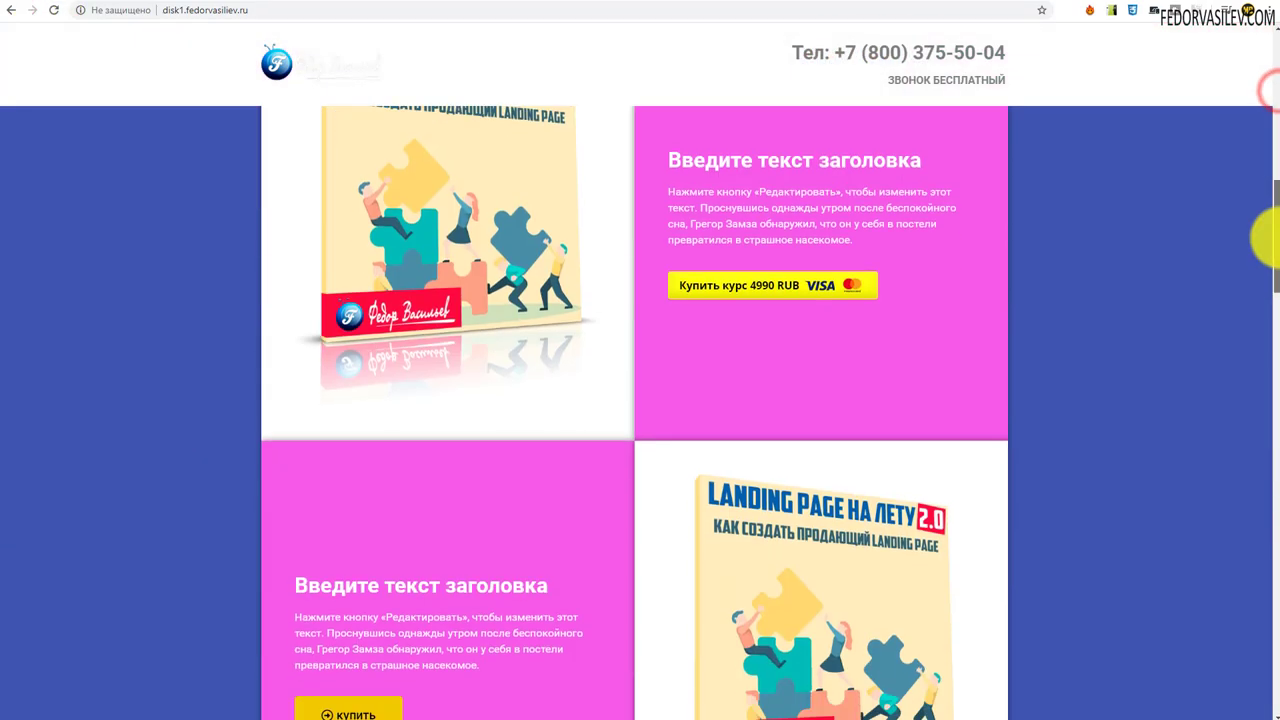
pyautogui.scroll(-2, 651, 180)
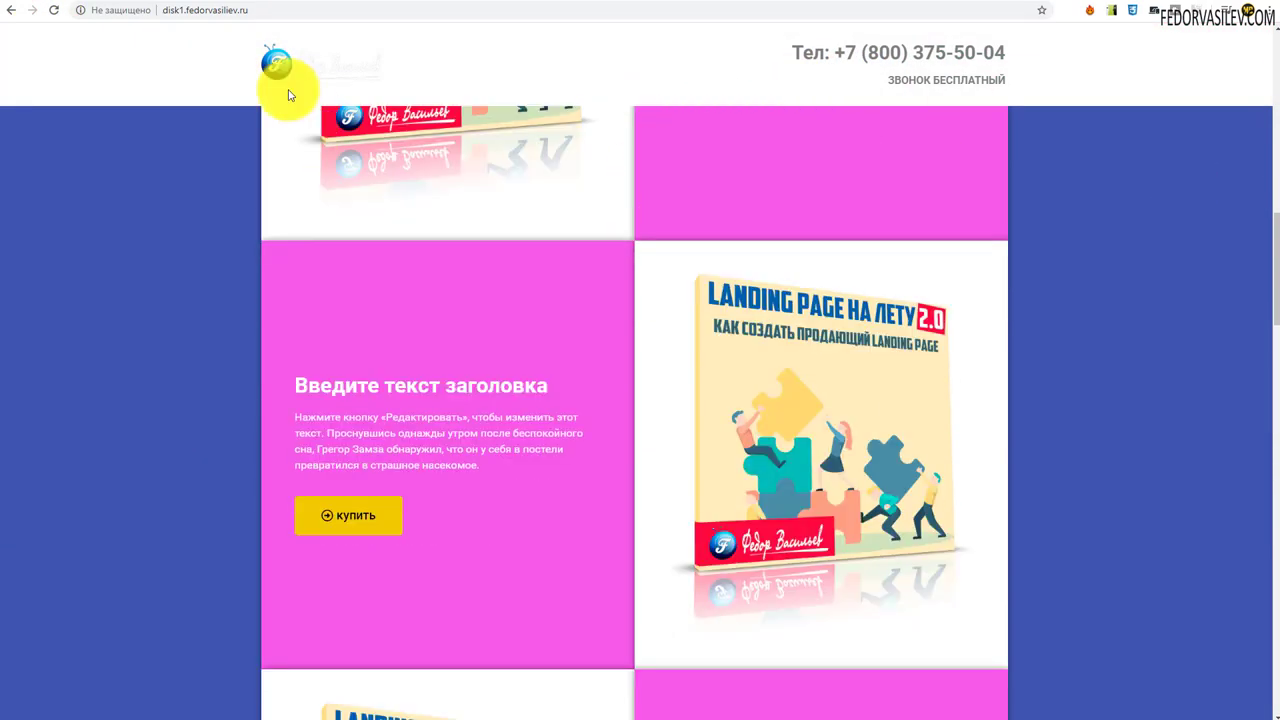
pyautogui.scroll(6, 296, 225)
pyautogui.scroll(5, 296, 225)
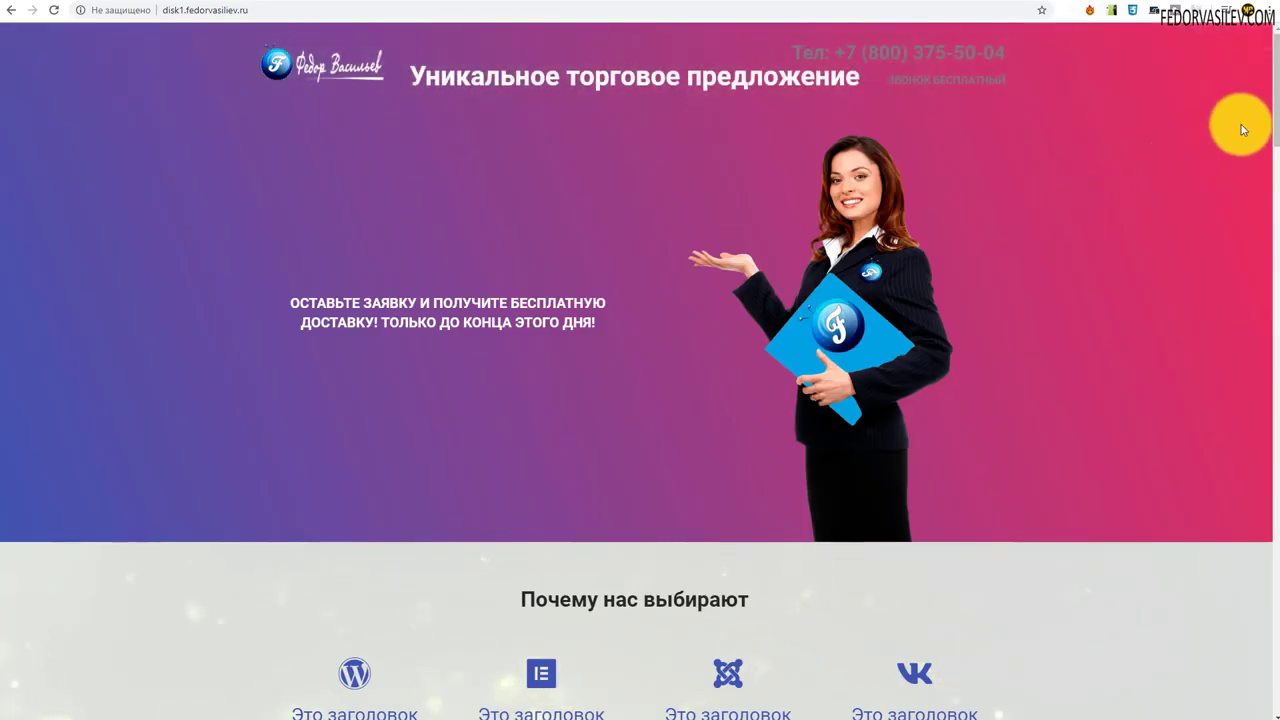
pyautogui.moveTo(1275, 140); pyautogui.dragTo(1270, 57)
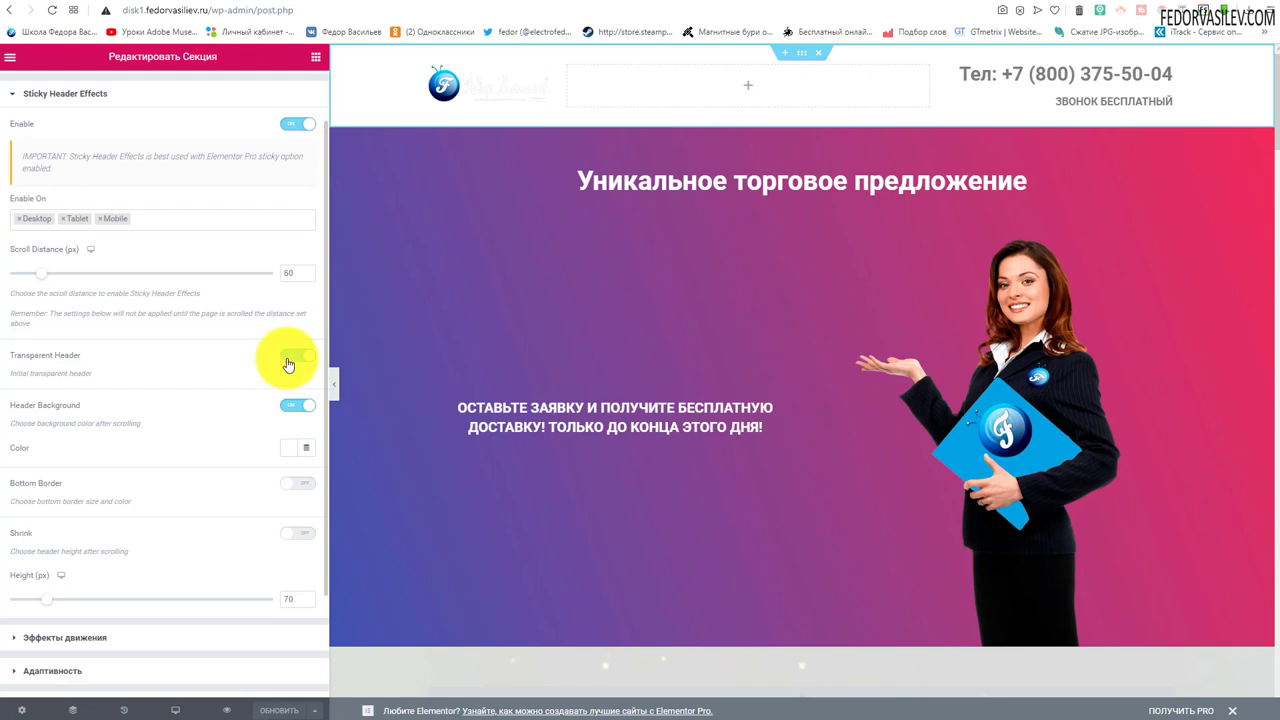
# Turn off Transparent Header in the Sticky Header Effects settings of the header section.
pyautogui.click(286, 357)
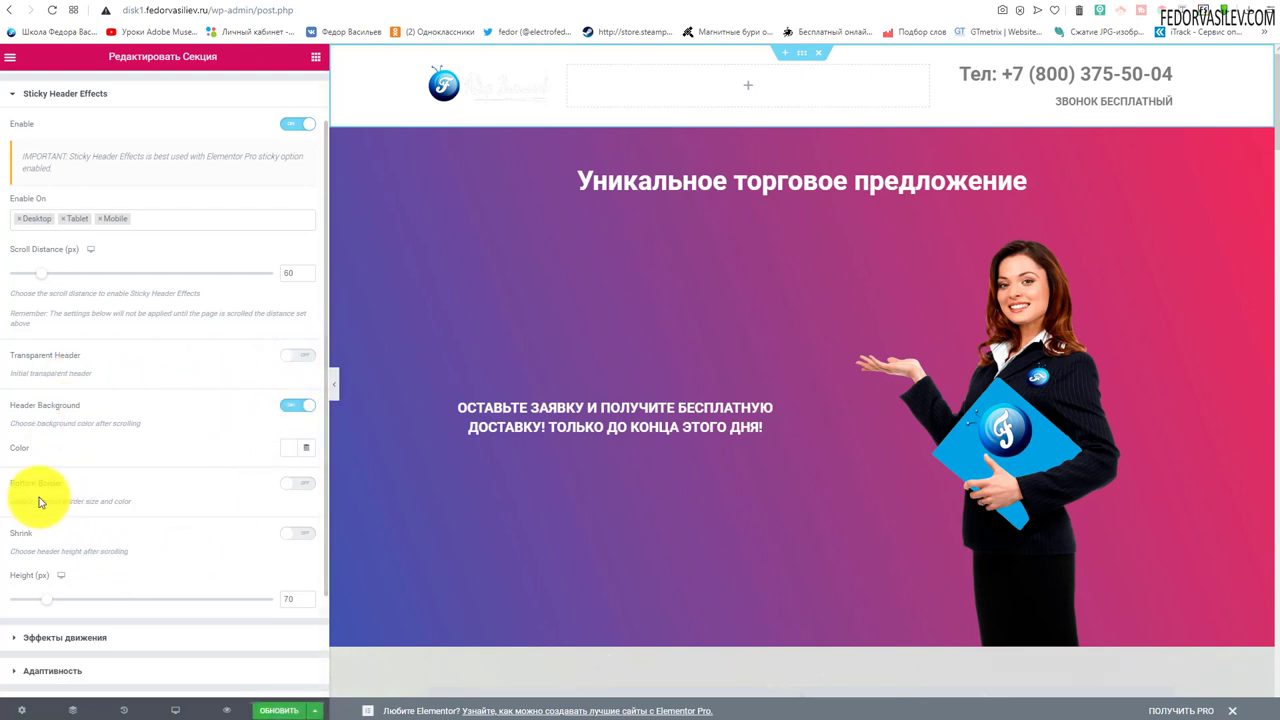
pyautogui.click(303, 488)
pyautogui.scroll(-1, 163, 491)
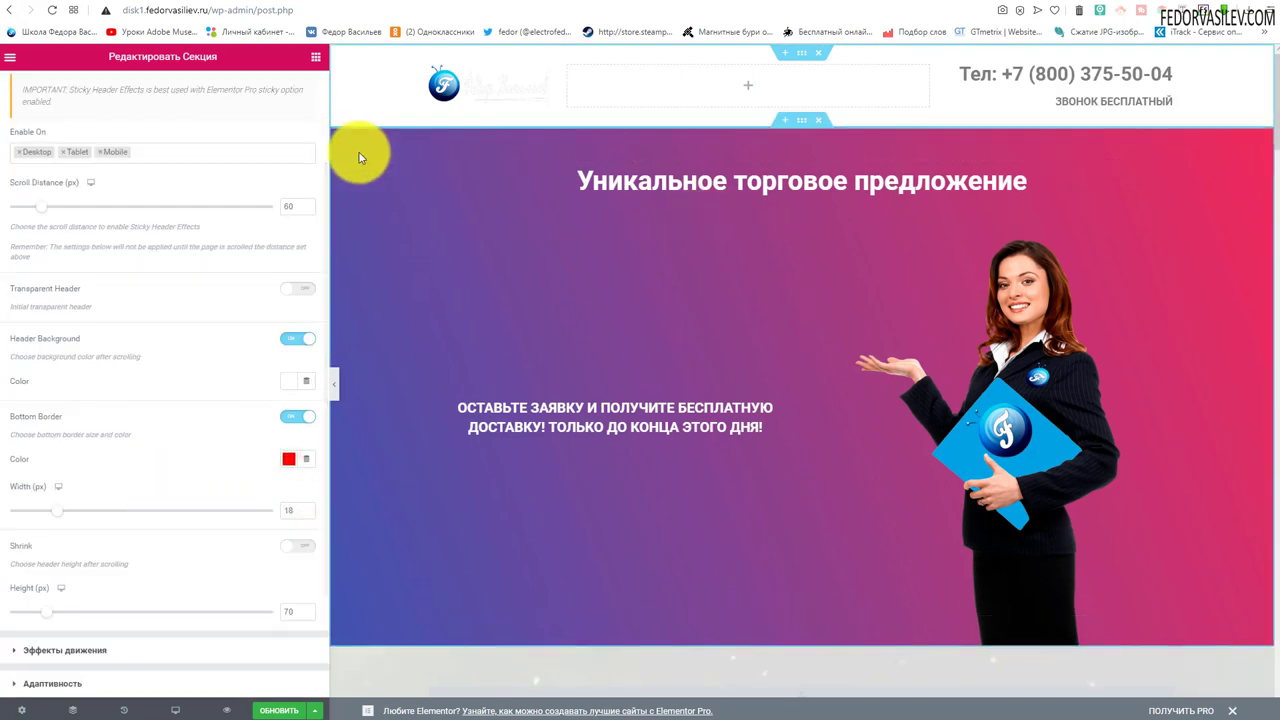
pyautogui.click(288, 462)
pyautogui.click(240, 456)
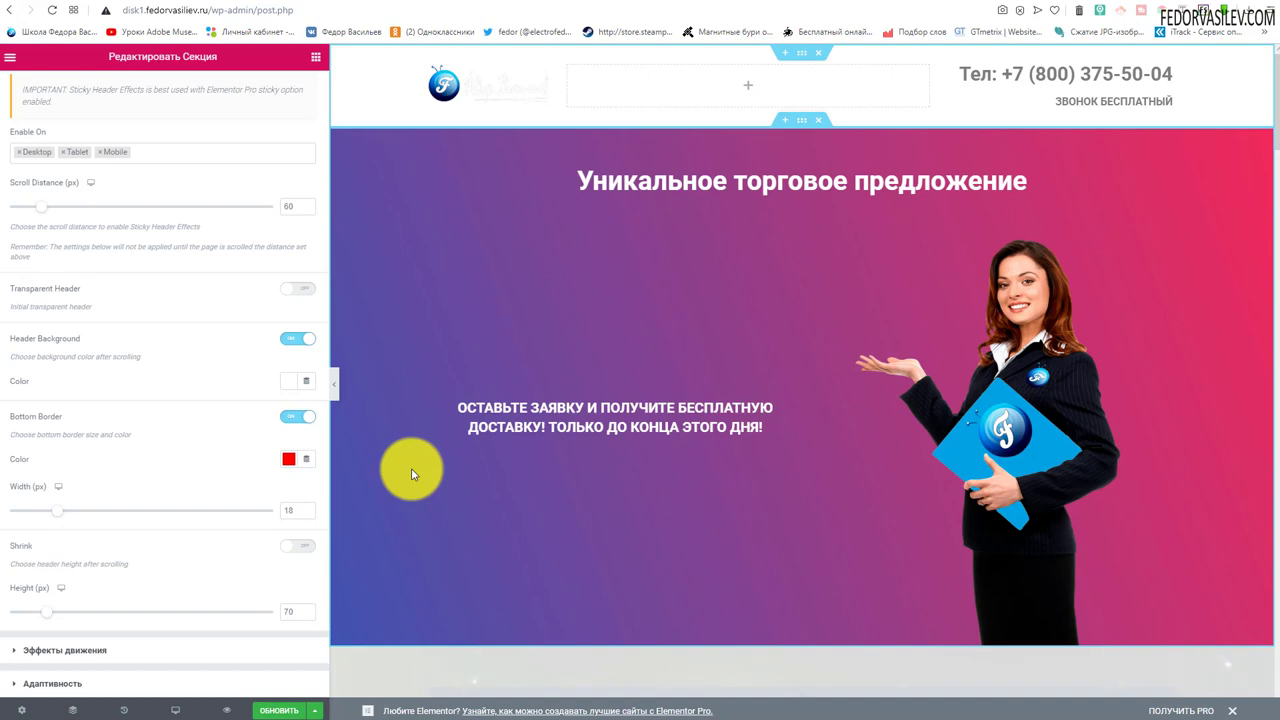
pyautogui.doubleClick(296, 511)
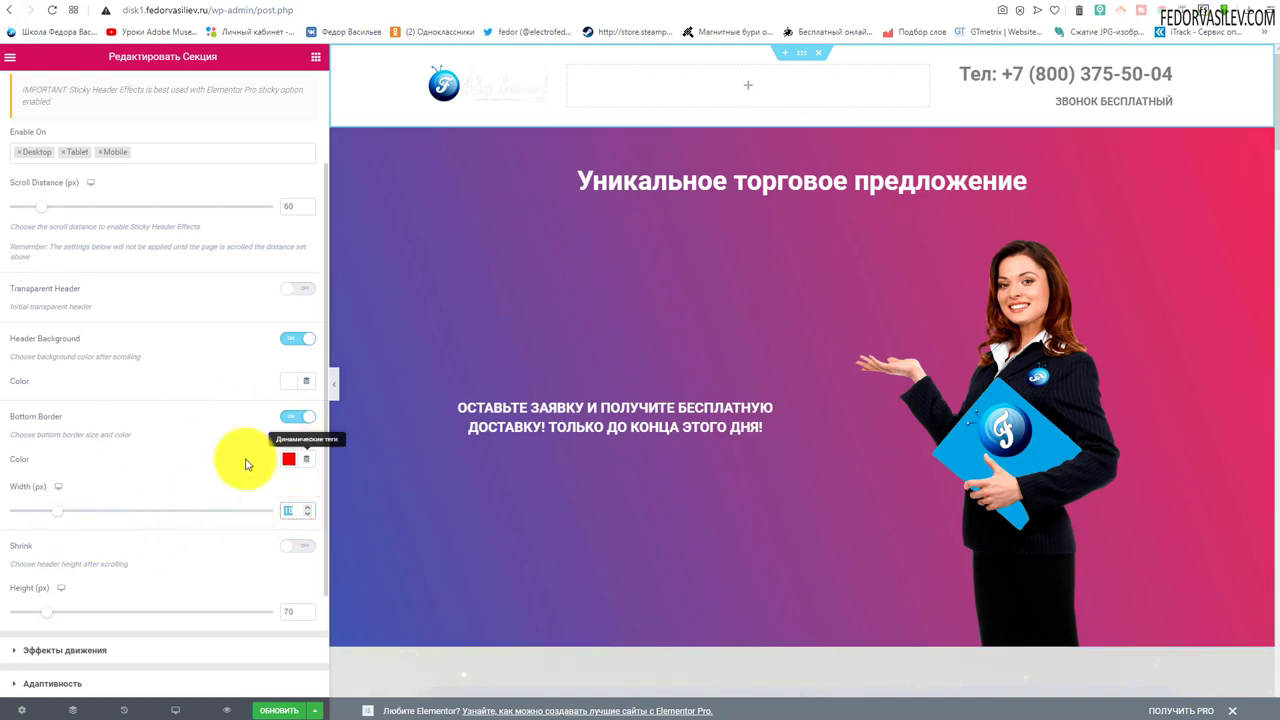
pyautogui.click(290, 419)
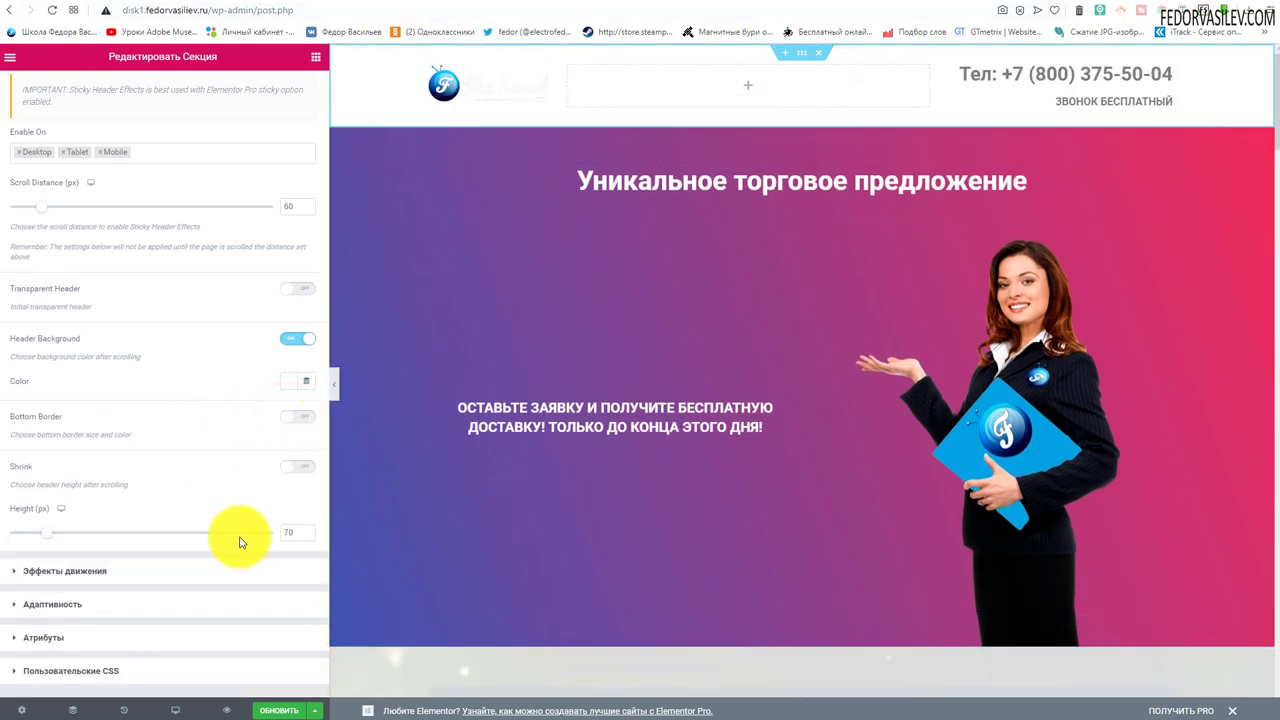
# Turn on Shrink in the Sticky Header Effects settings, keeping the header height after scrolling at 70 px.
pyautogui.click(311, 472)
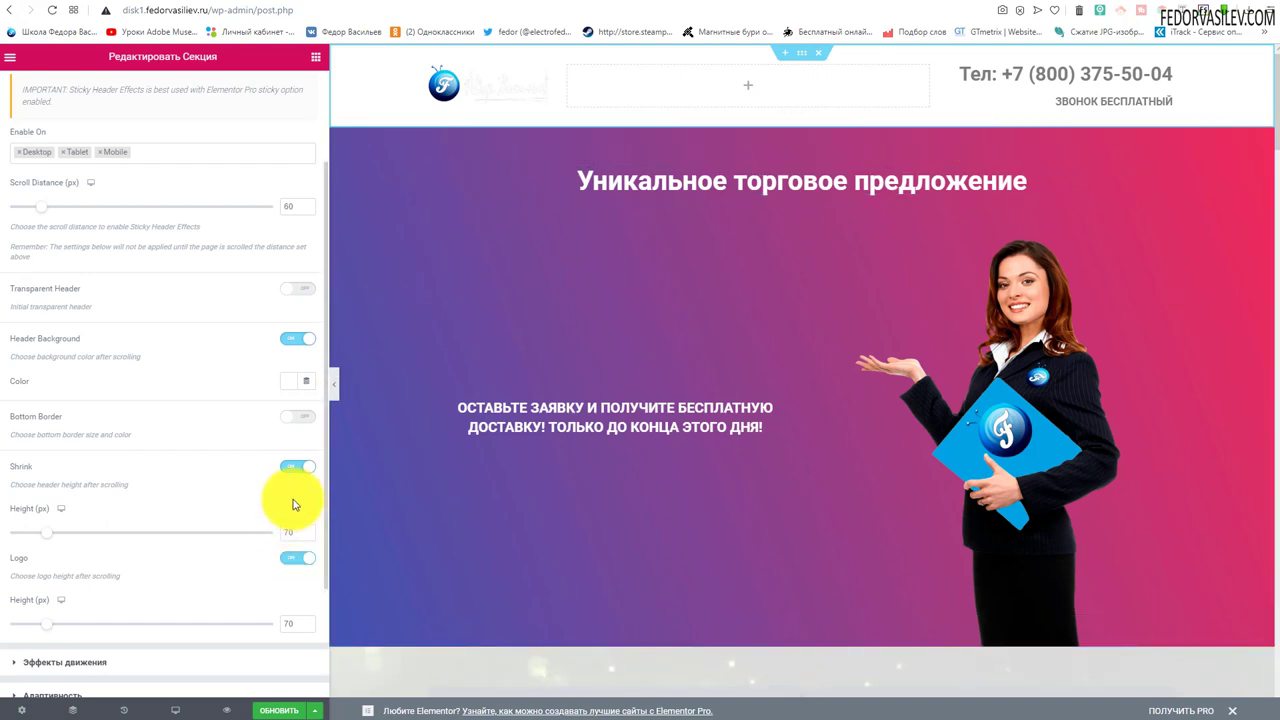
pyautogui.click(290, 466)
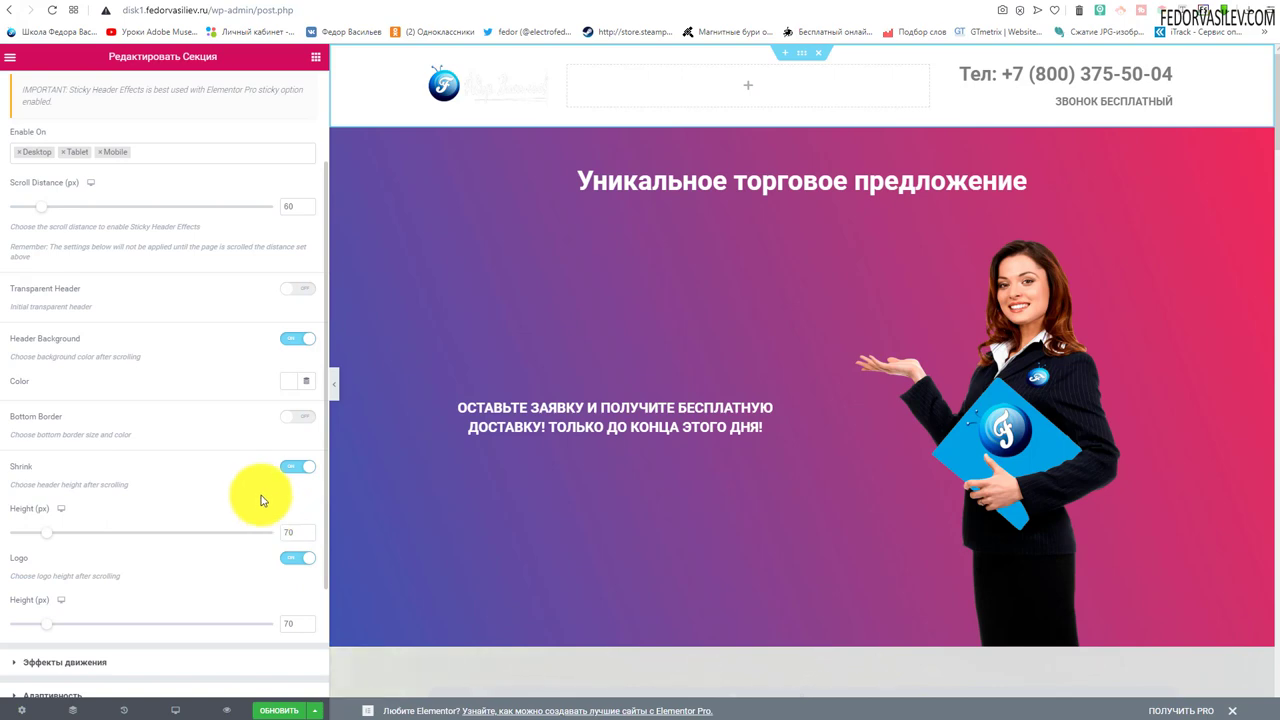
pyautogui.click(306, 466)
pyautogui.click(294, 530)
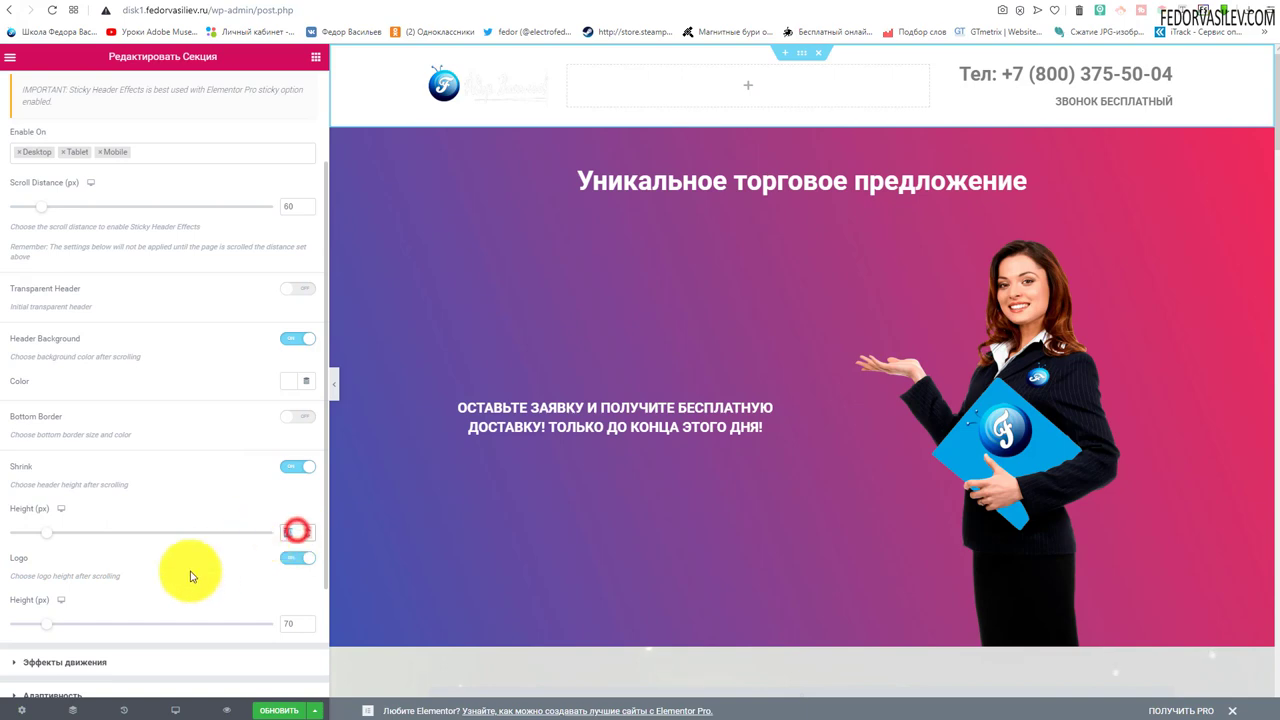
pyautogui.click(205, 486)
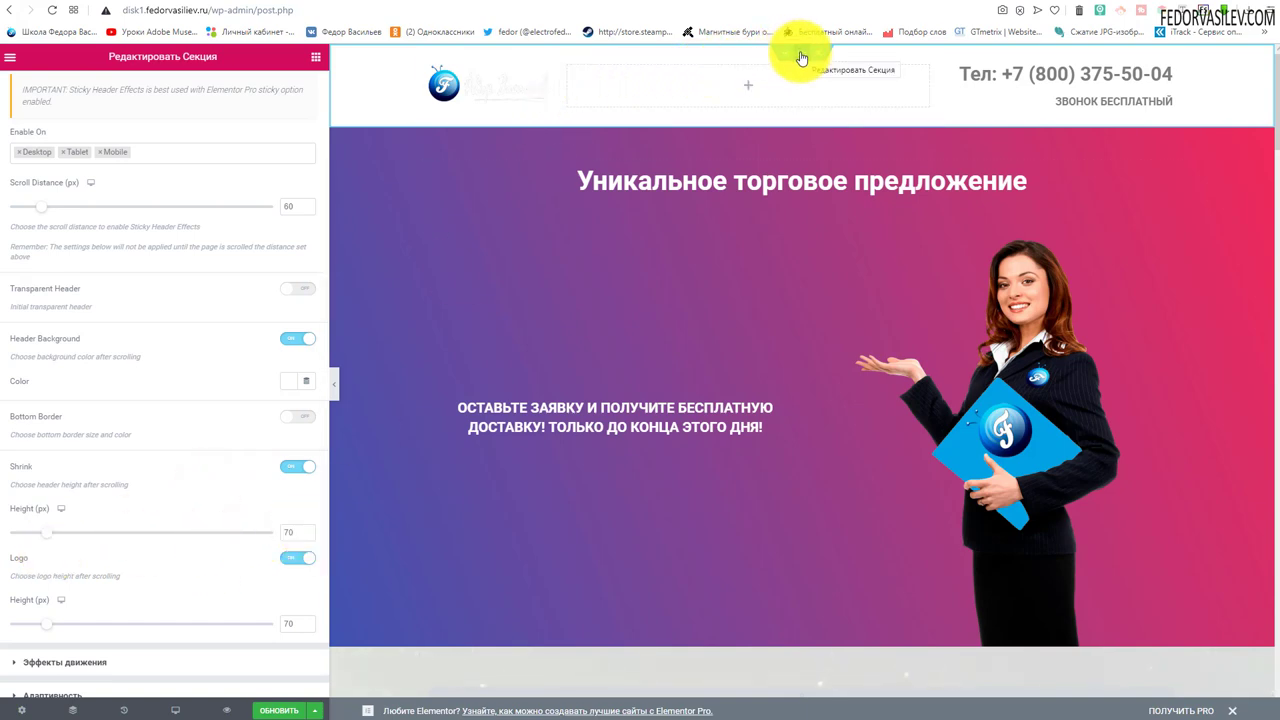
# Check the header section's inner top and bottom padding and return to the Sticky Header Effects shrink settings.
pyautogui.scroll(3, 214, 214)
pyautogui.click(57, 124)
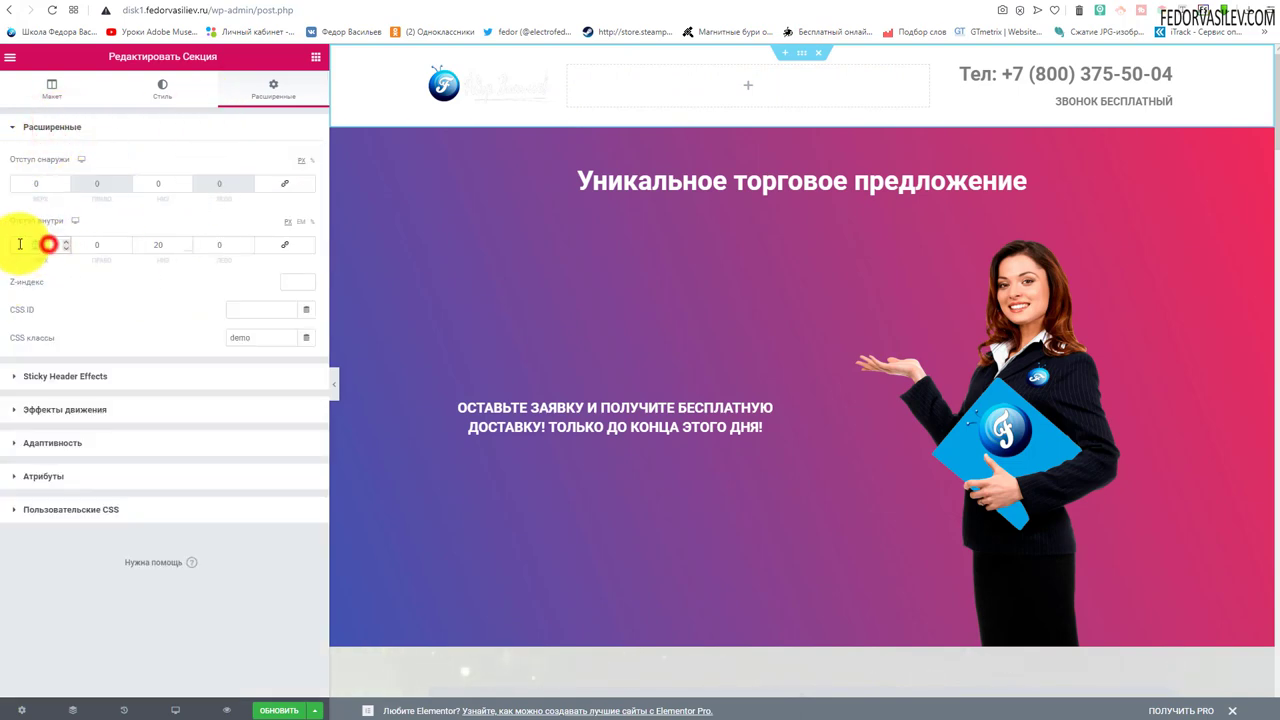
pyautogui.click(166, 238)
pyautogui.click(77, 374)
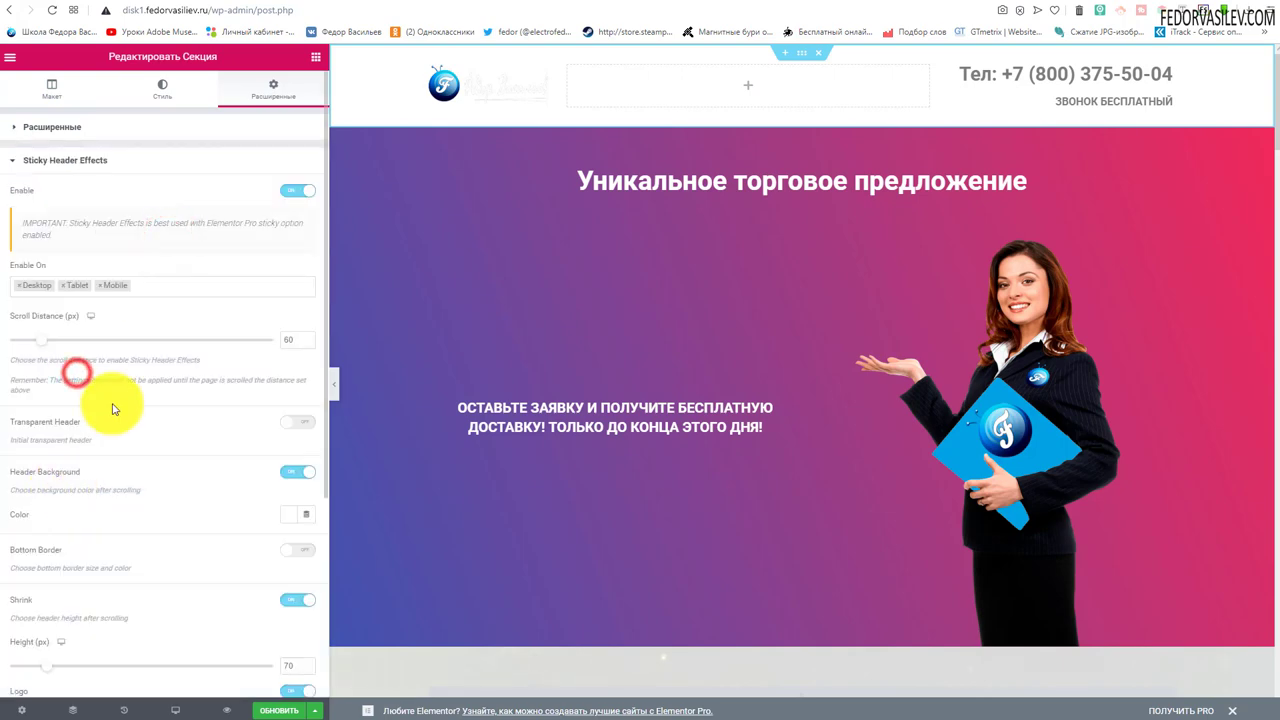
pyautogui.scroll(-3, 113, 408)
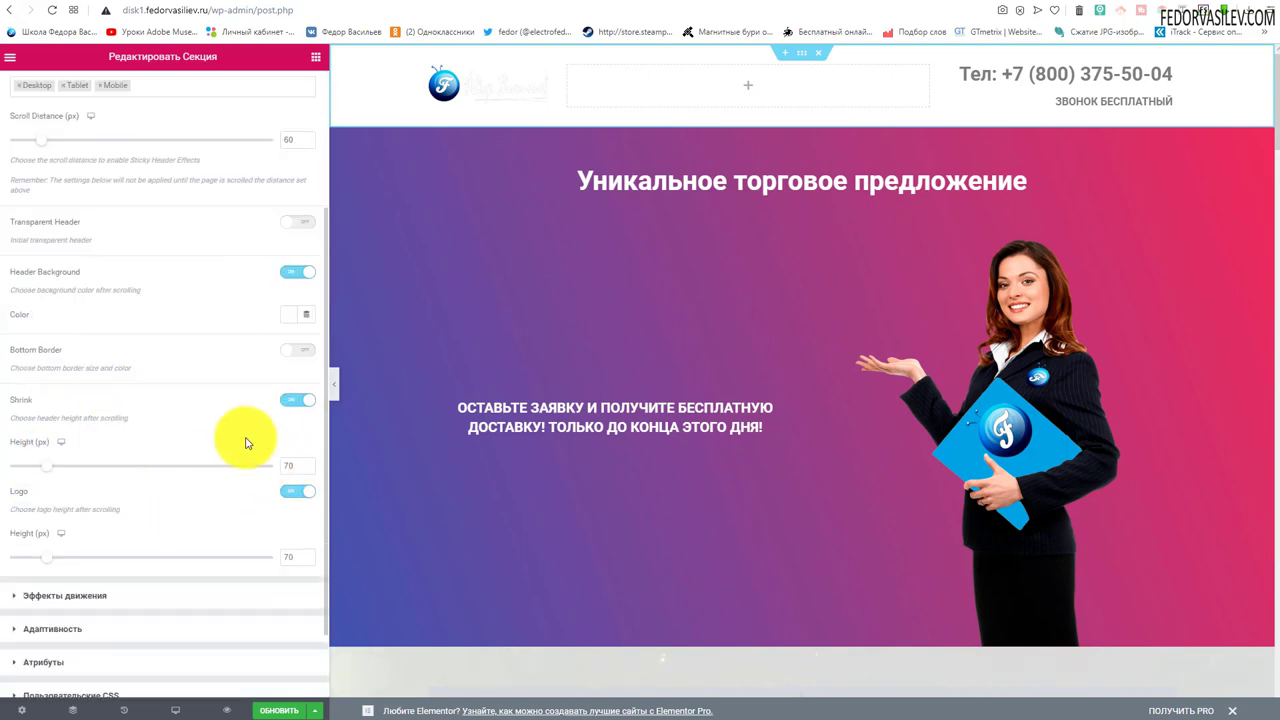
# Update the page and reload the live home page to check how the header shrinks on scrolling.
pyautogui.click(296, 493)
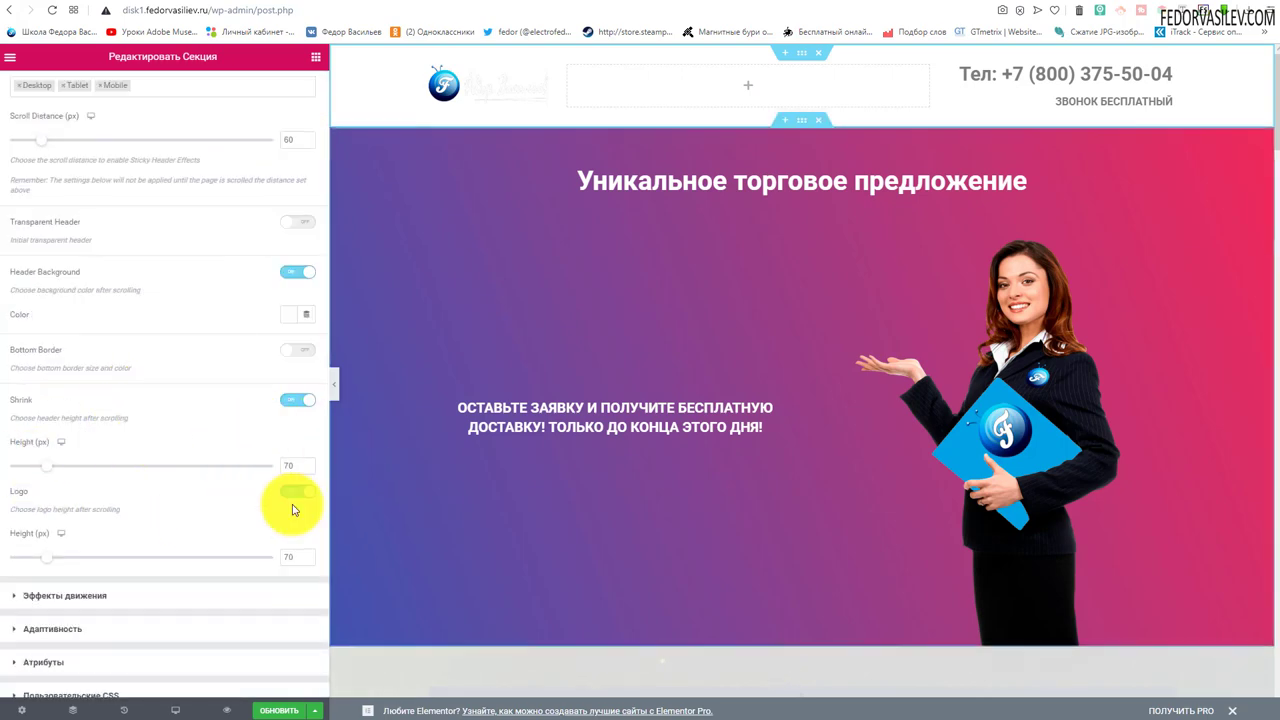
pyautogui.click(281, 713)
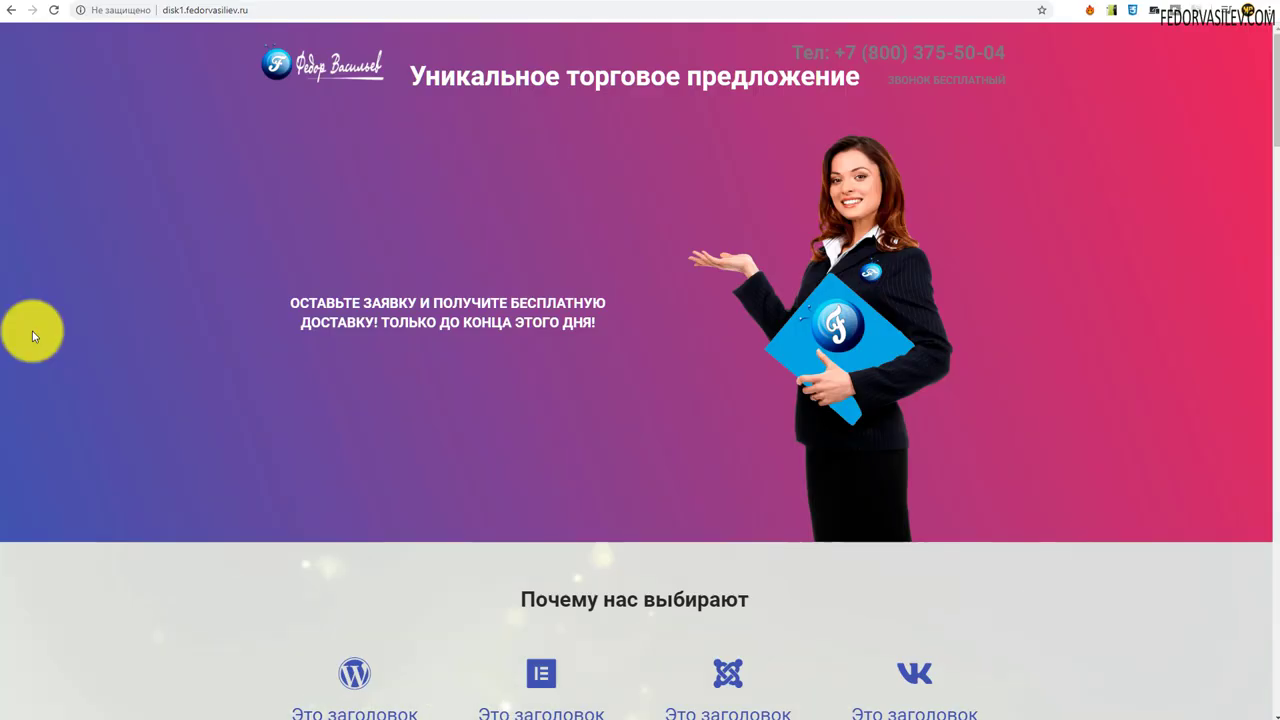
pyautogui.click(47, 12)
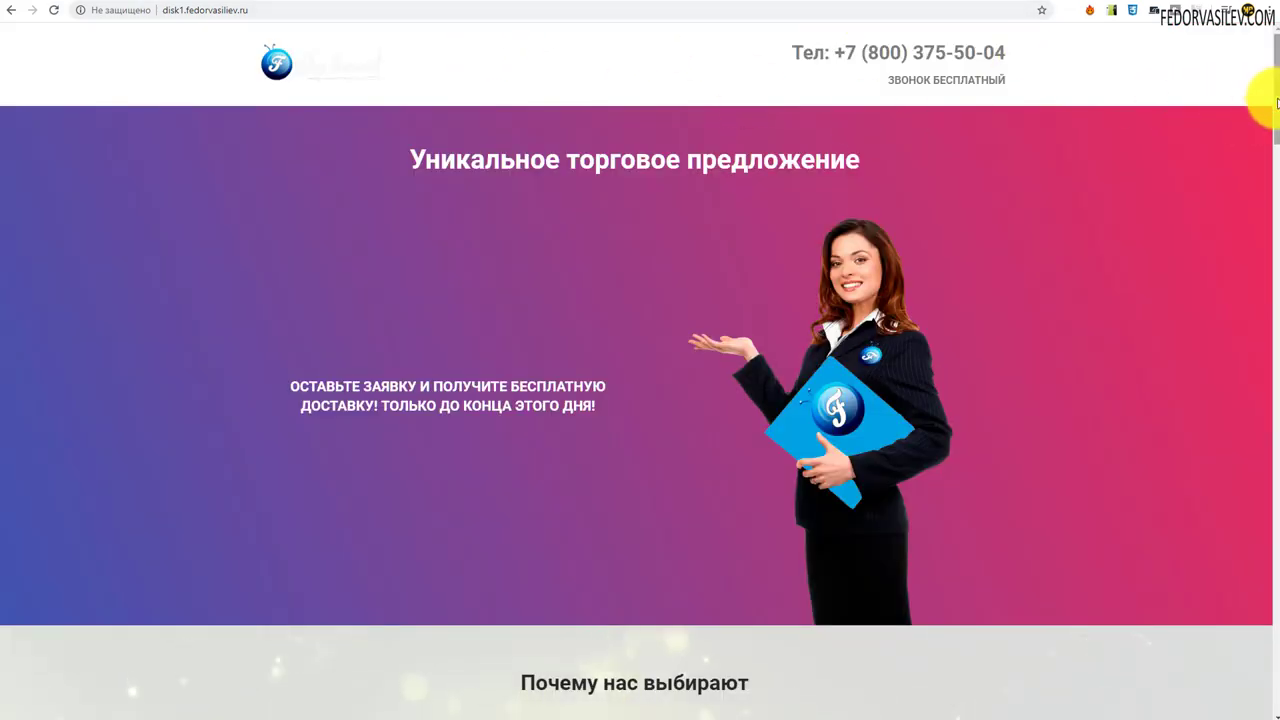
pyautogui.moveTo(1276, 96); pyautogui.dragTo(1257, 129)
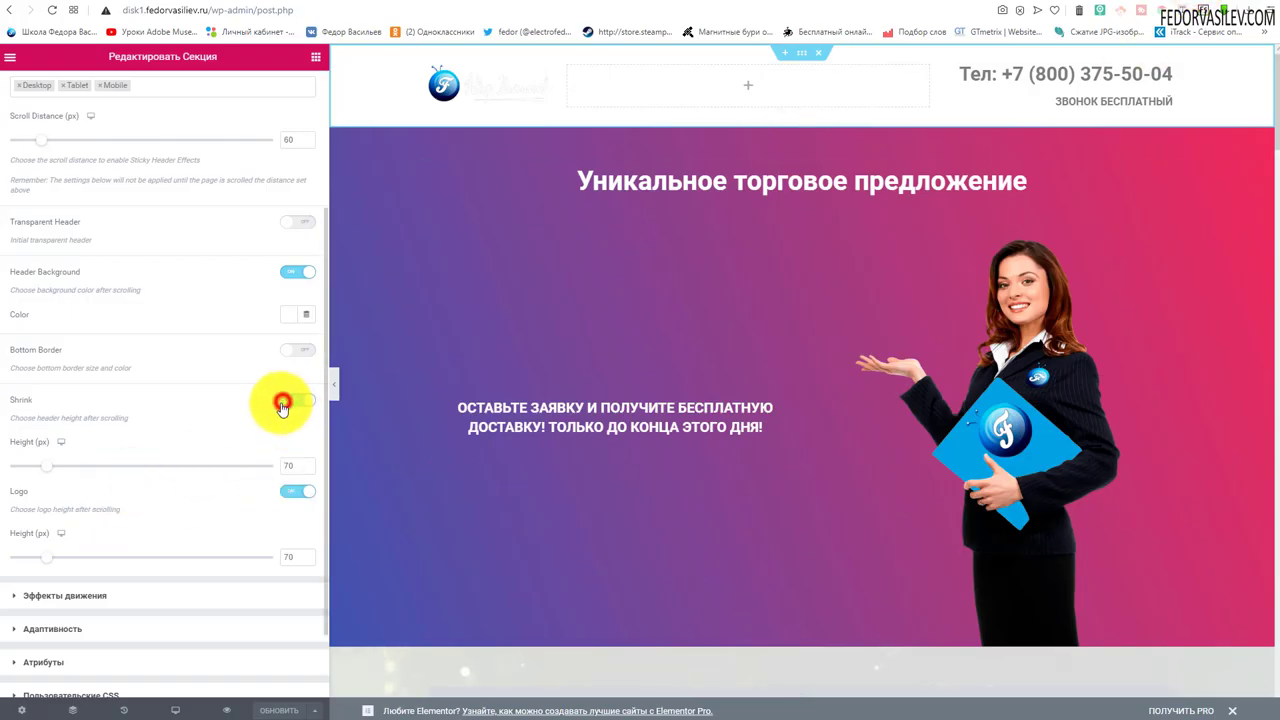
# Set the logo height after scrolling to 10 px in the Shrink settings and update the page.
pyautogui.click(283, 404)
pyautogui.click(301, 399)
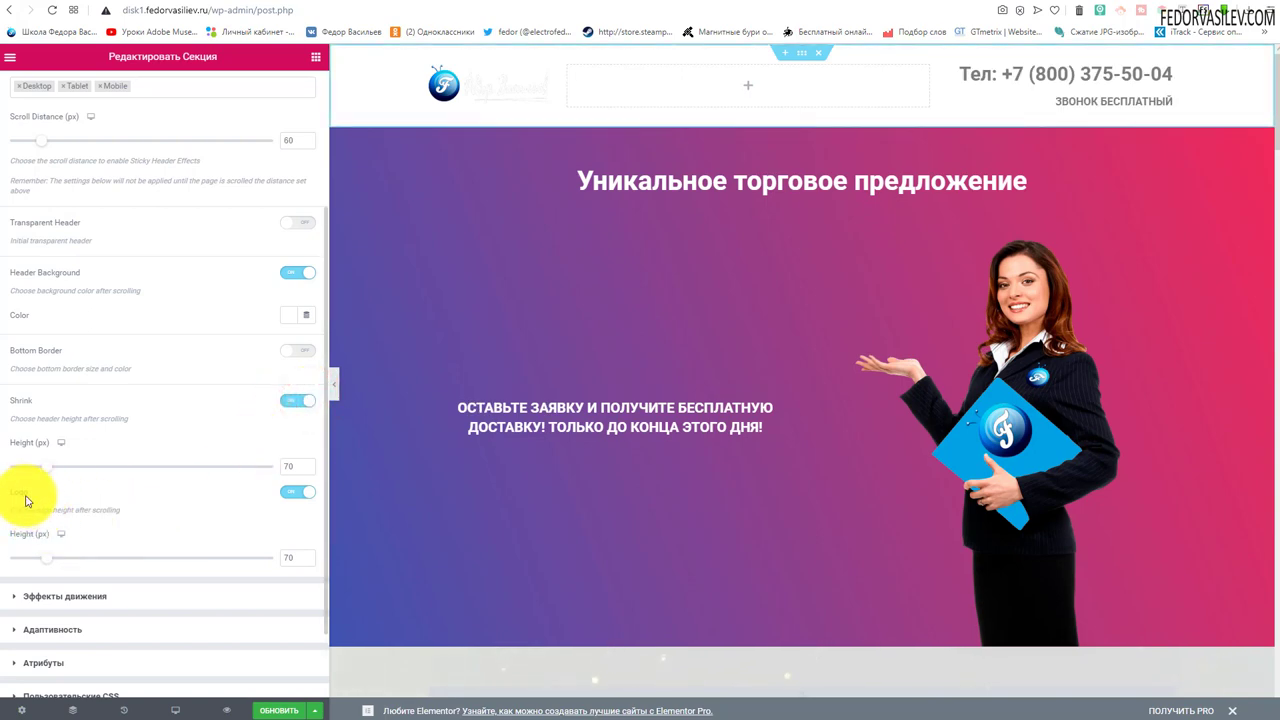
pyautogui.doubleClick(297, 558)
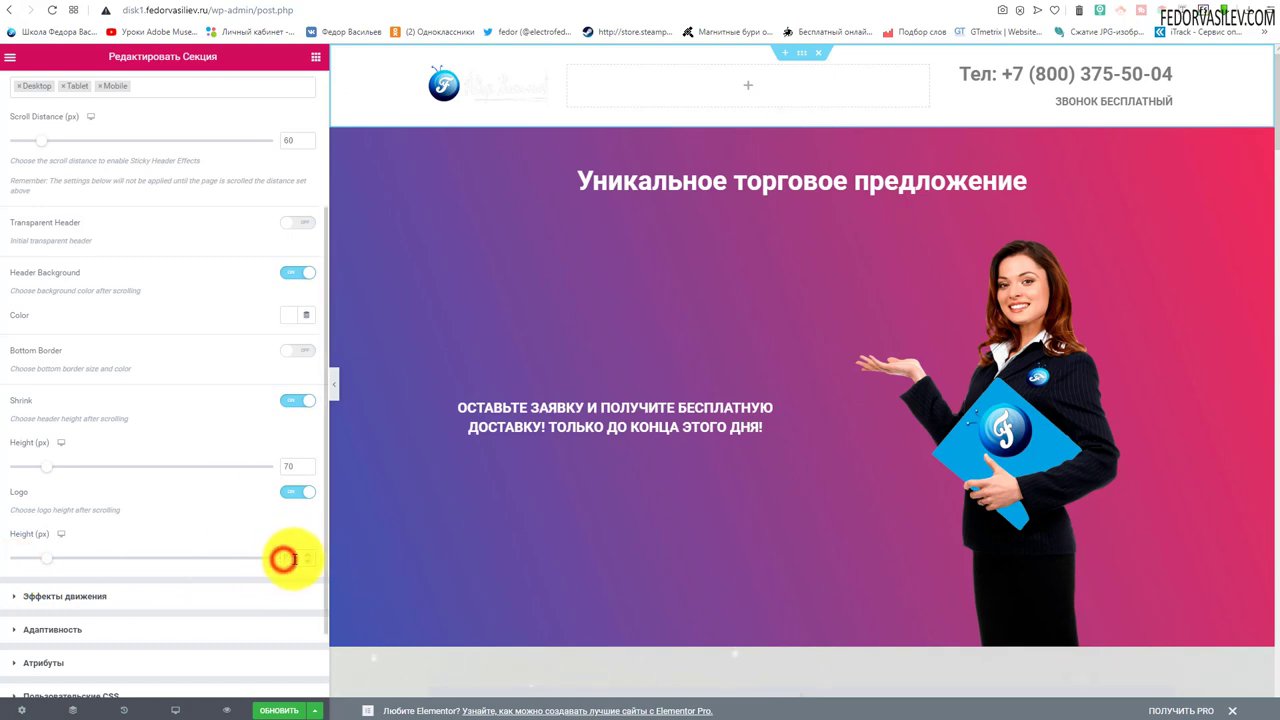
pyautogui.click(284, 559)
pyautogui.doubleClick(290, 559)
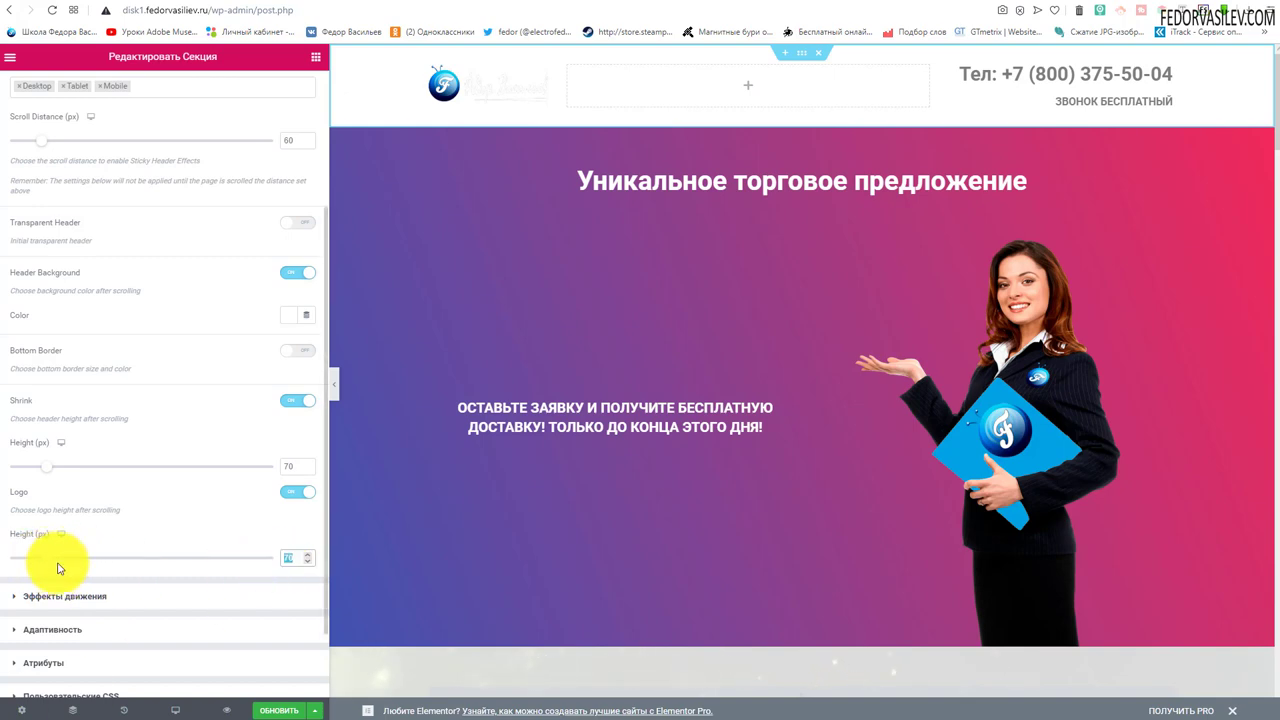
pyautogui.click(293, 558)
pyautogui.press('BackSpace')
pyautogui.write('10')
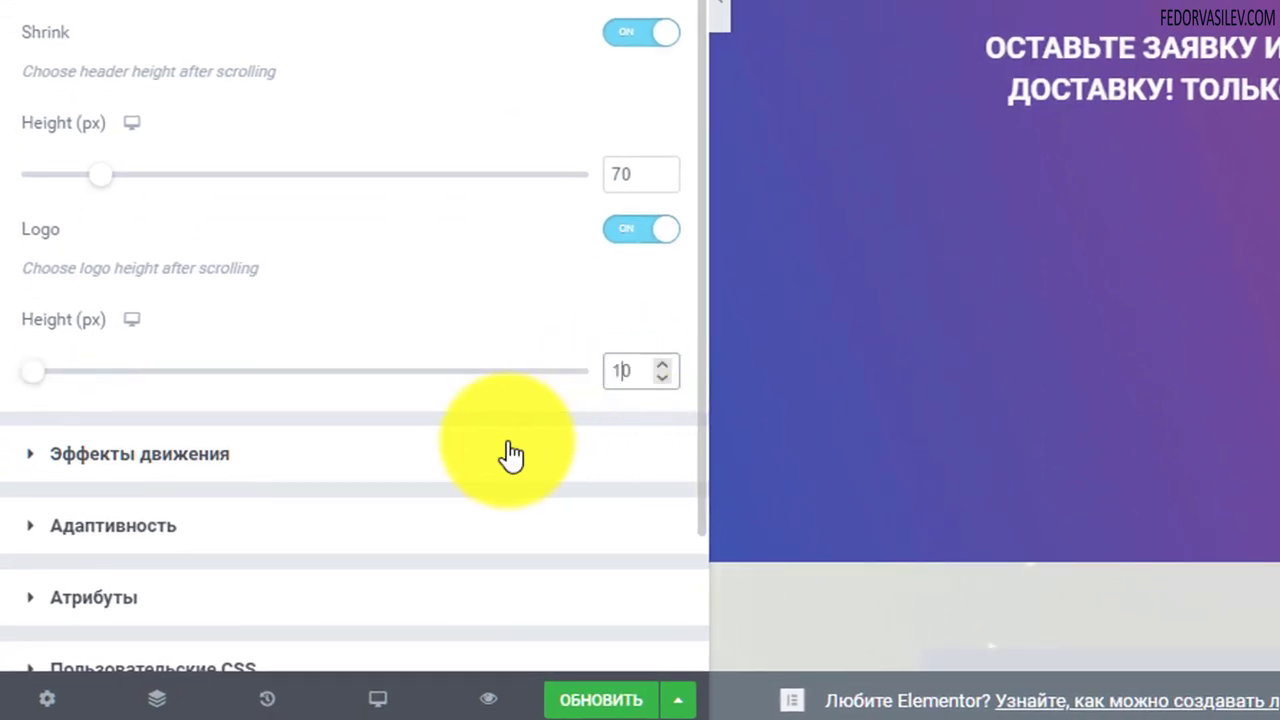
pyautogui.click(580, 694)
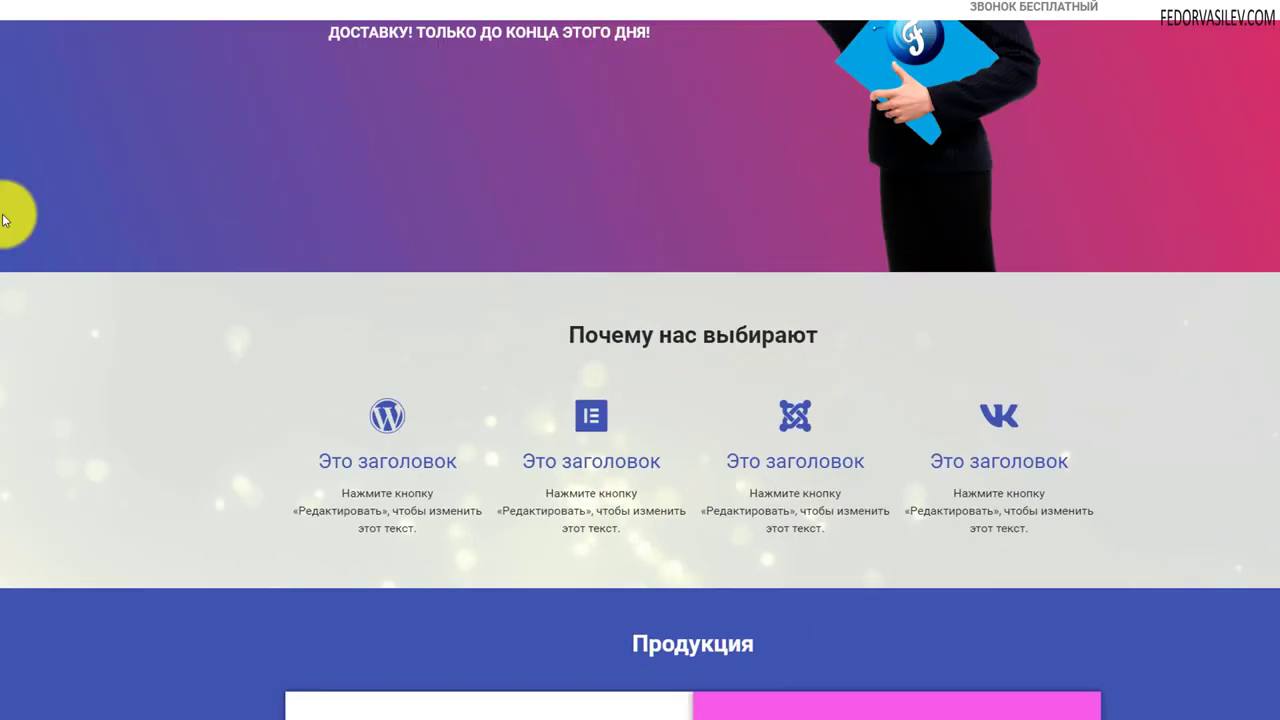
# Reload the live home page and check how the logo changes when the page is scrolled down.
pyautogui.scroll(3, 83, 93)
pyautogui.click(53, 10)
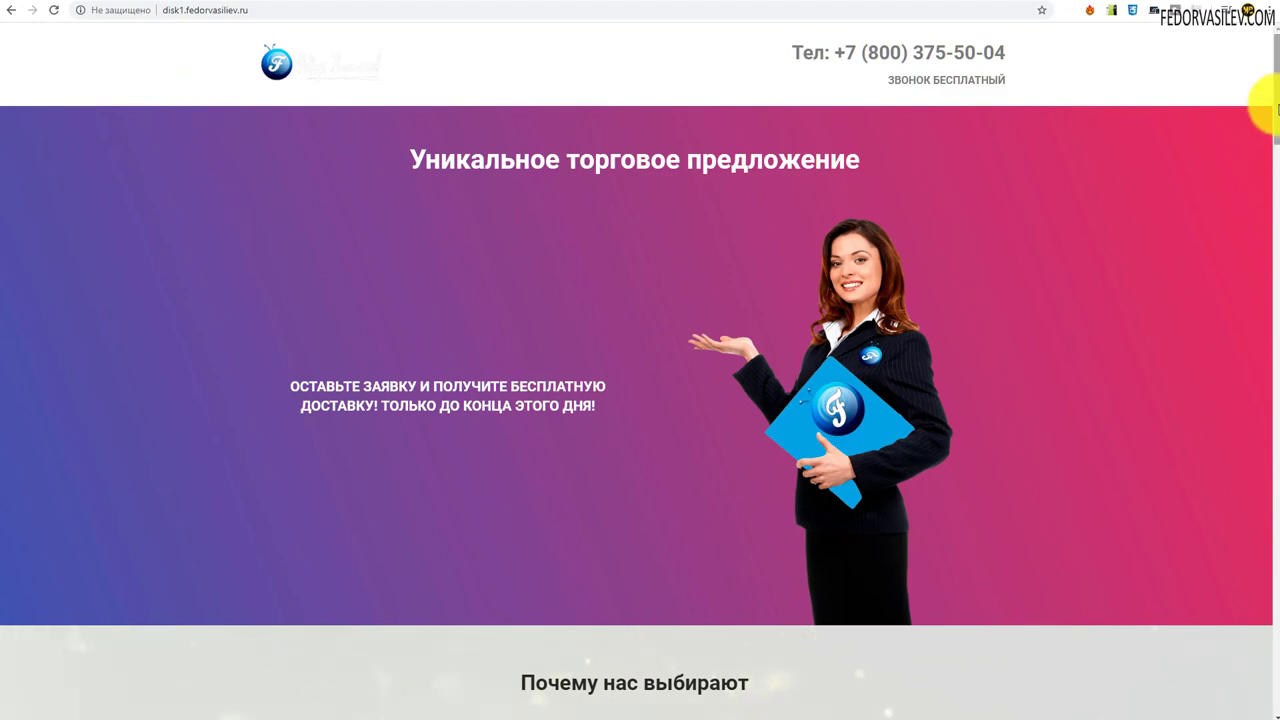
pyautogui.scroll(-3, 1270, 115)
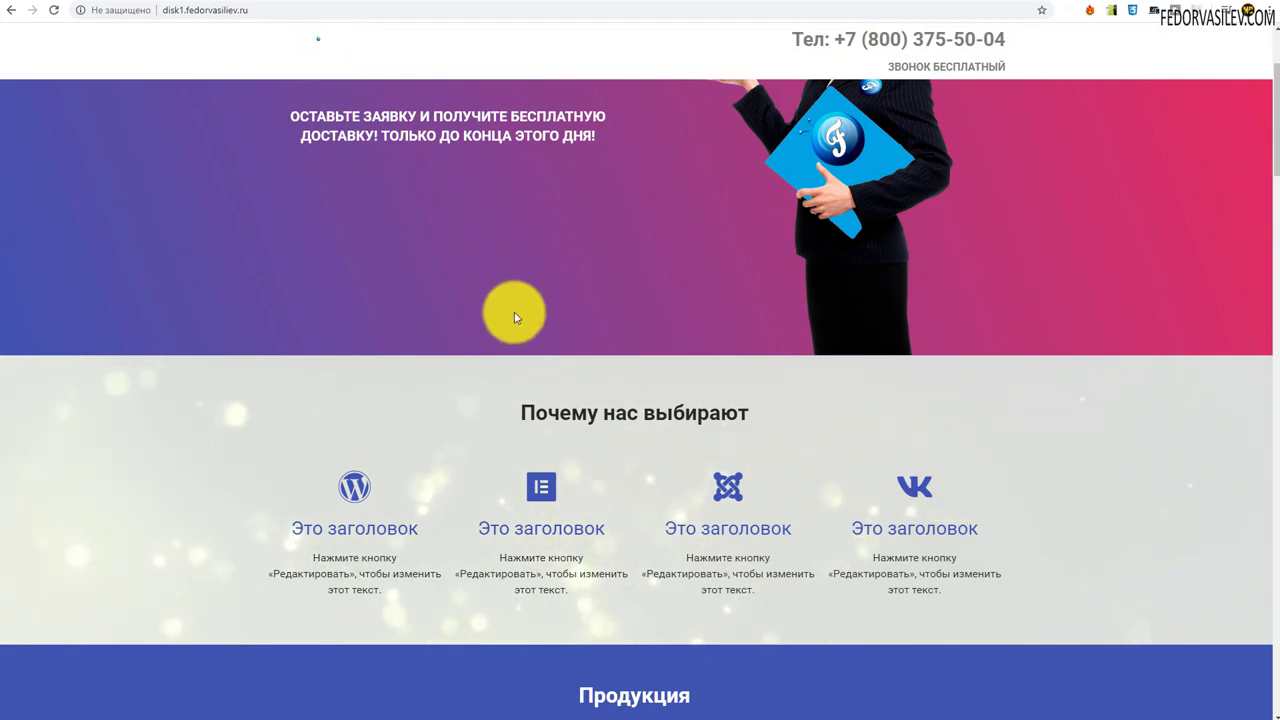
pyautogui.moveTo(1274, 110)
pyautogui.mouseDown()
pyautogui.moveTo(1257, 77)
pyautogui.moveTo(1266, 186)
pyautogui.moveTo(1273, 97)
pyautogui.mouseUp()
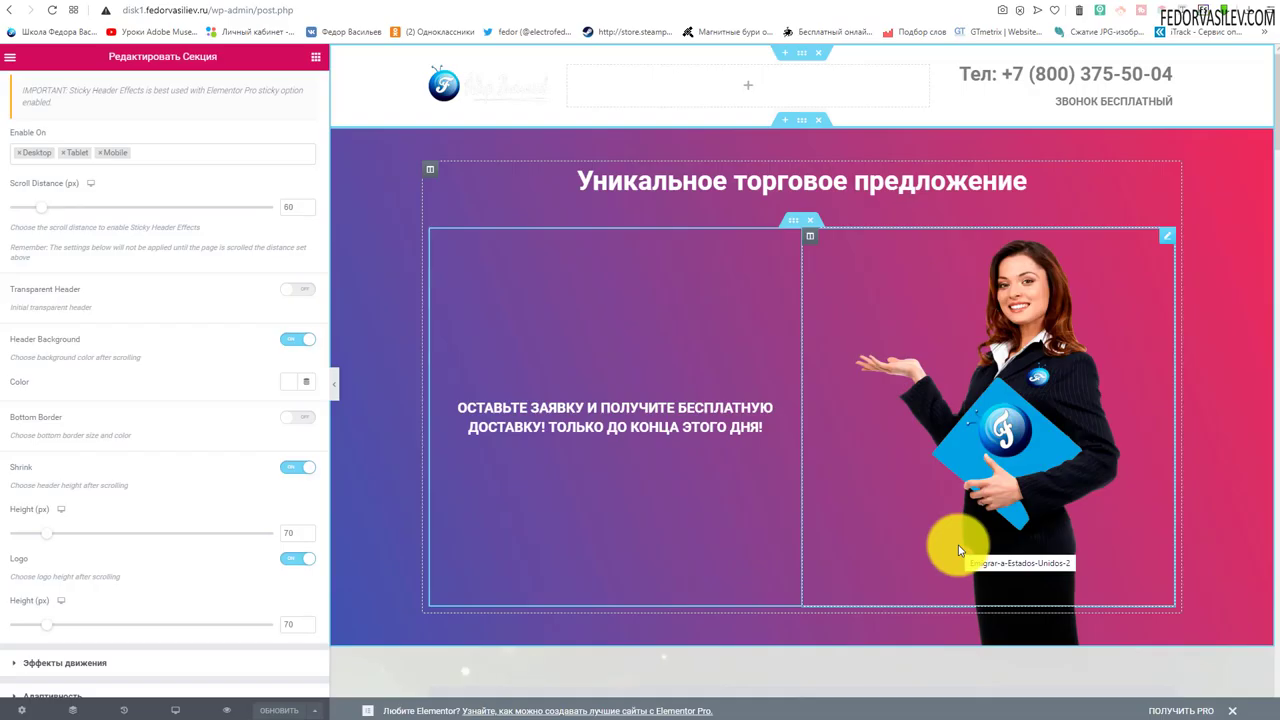
pyautogui.scroll(2, 150, 480)
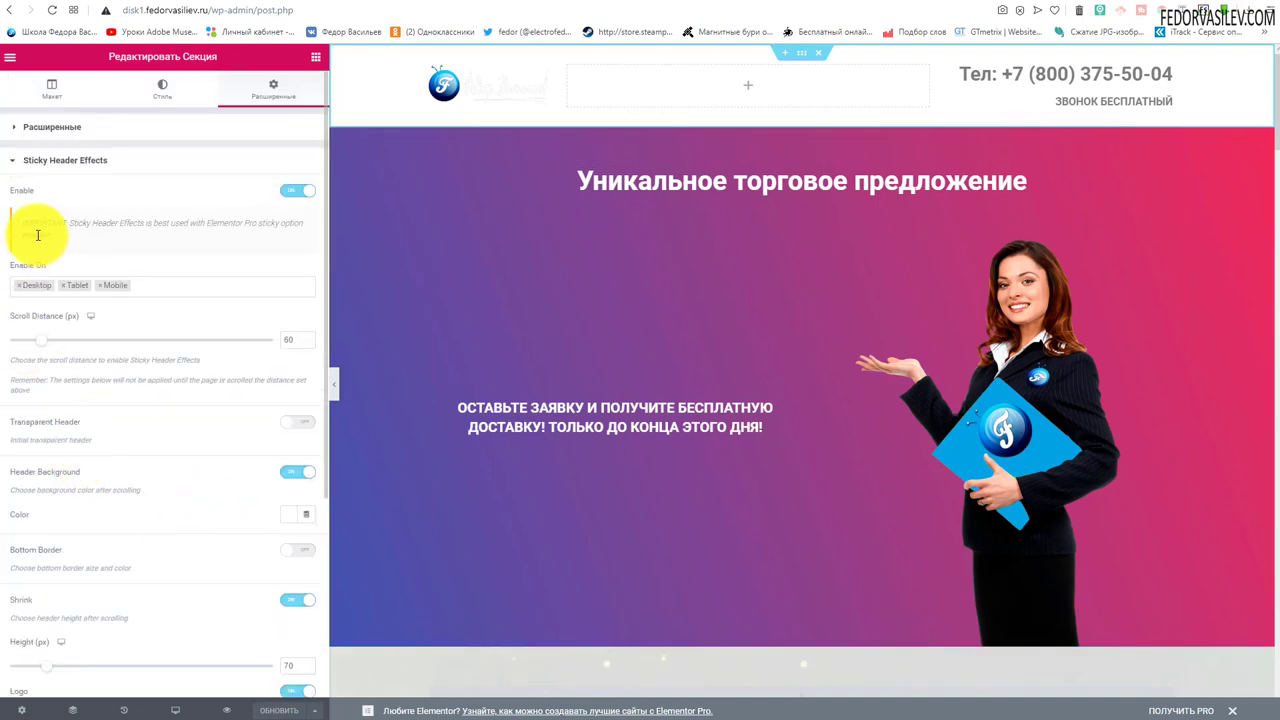
pyautogui.click(46, 164)
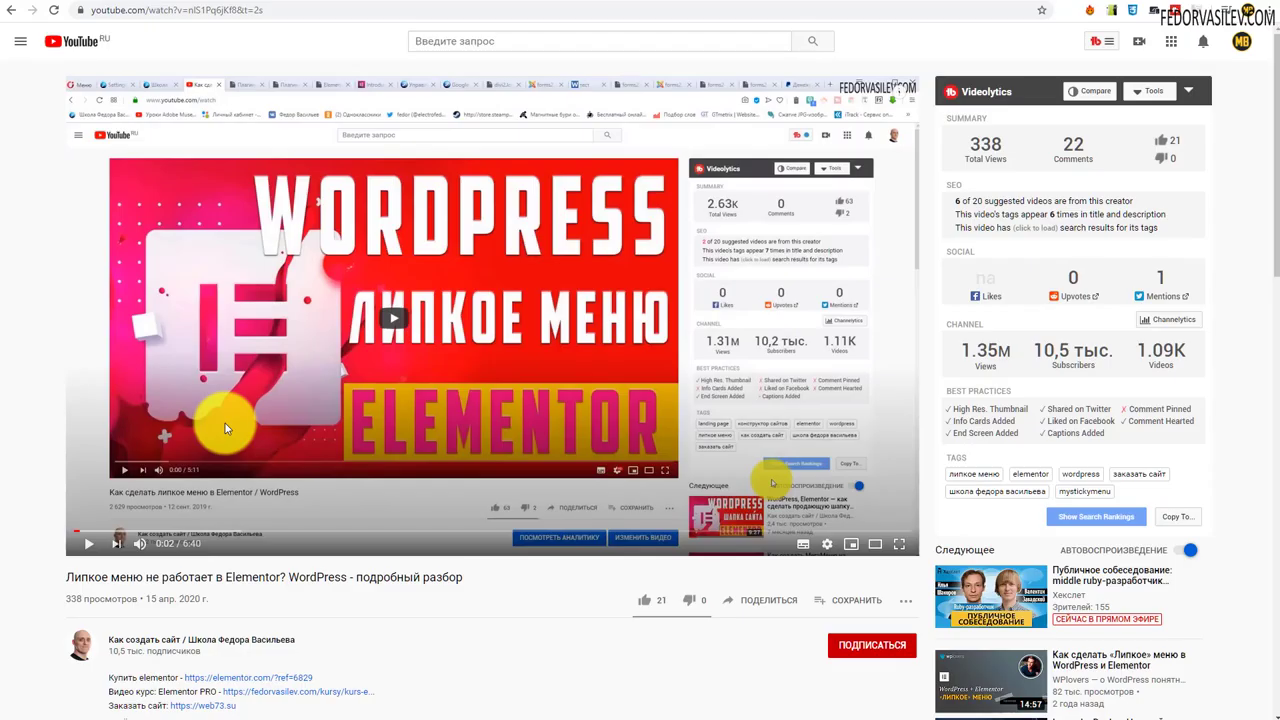
# Open the channel of the sticky menu video on YouTube and start its playlist "Бесплатный курс по Elementor №1 в рунете".
pyautogui.scroll(-1, 228, 412)
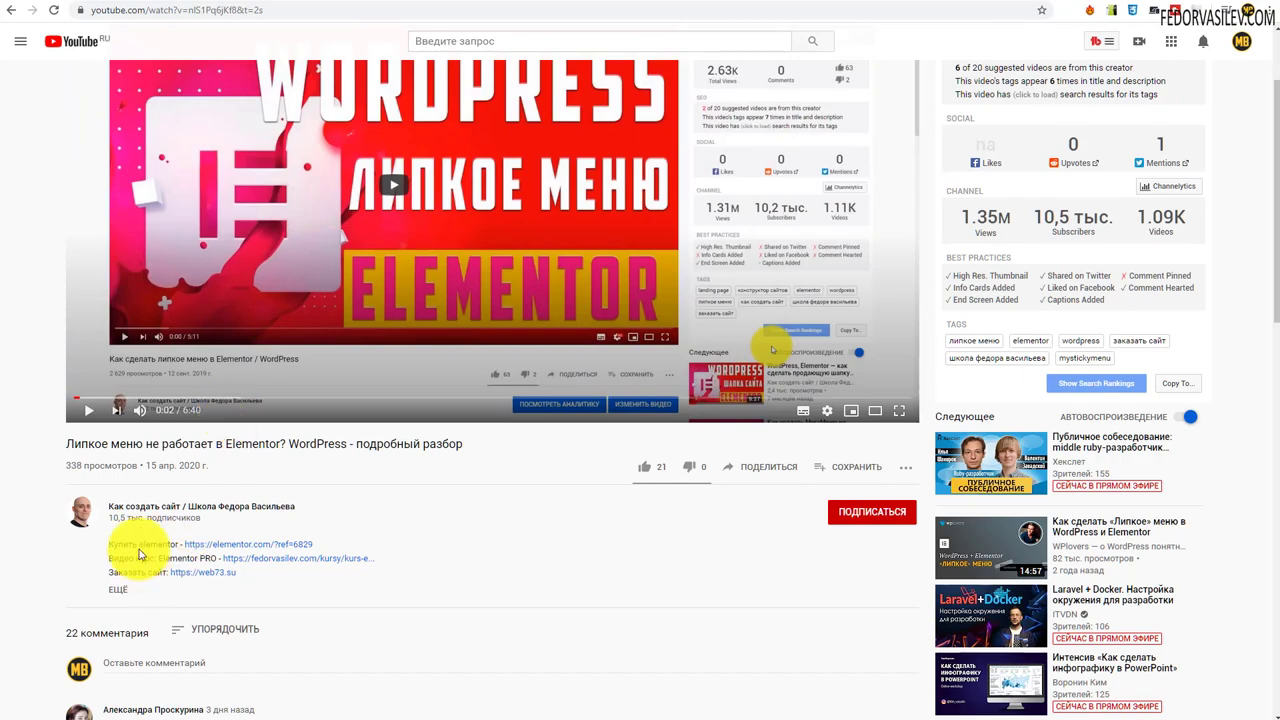
pyautogui.click(148, 505)
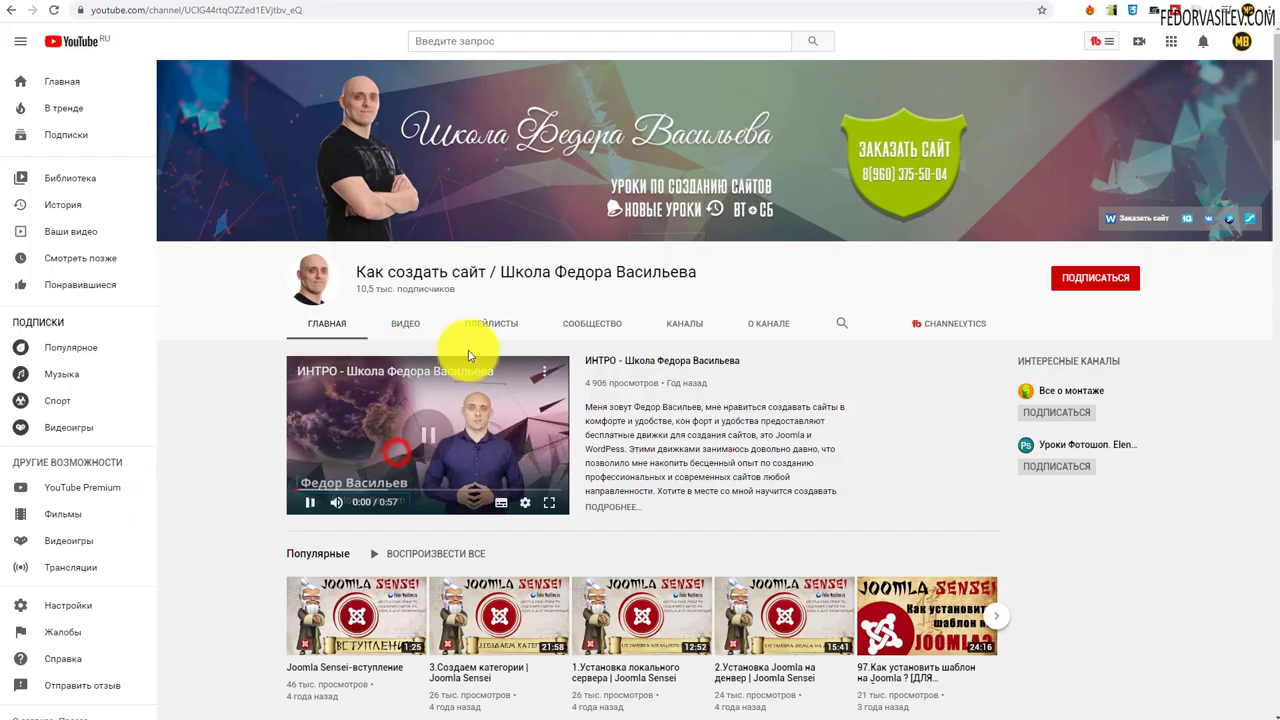
pyautogui.click(483, 335)
pyautogui.scroll(-1, 460, 370)
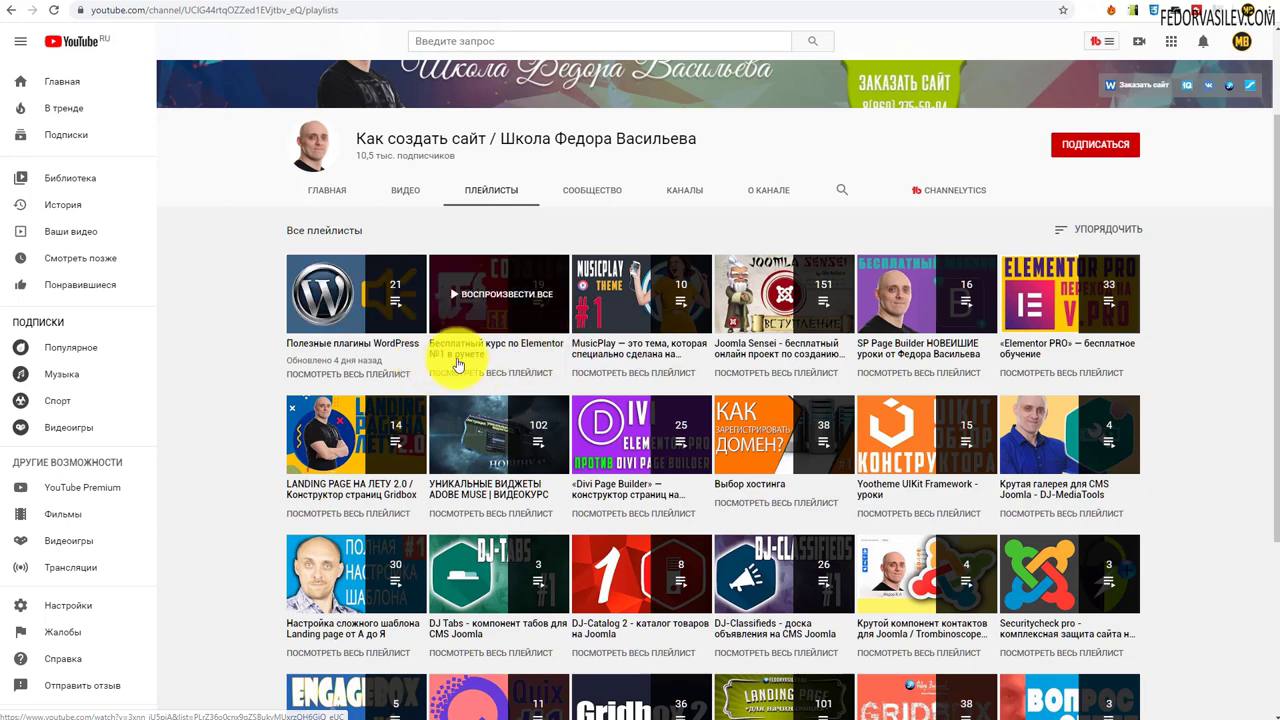
pyautogui.click(458, 358)
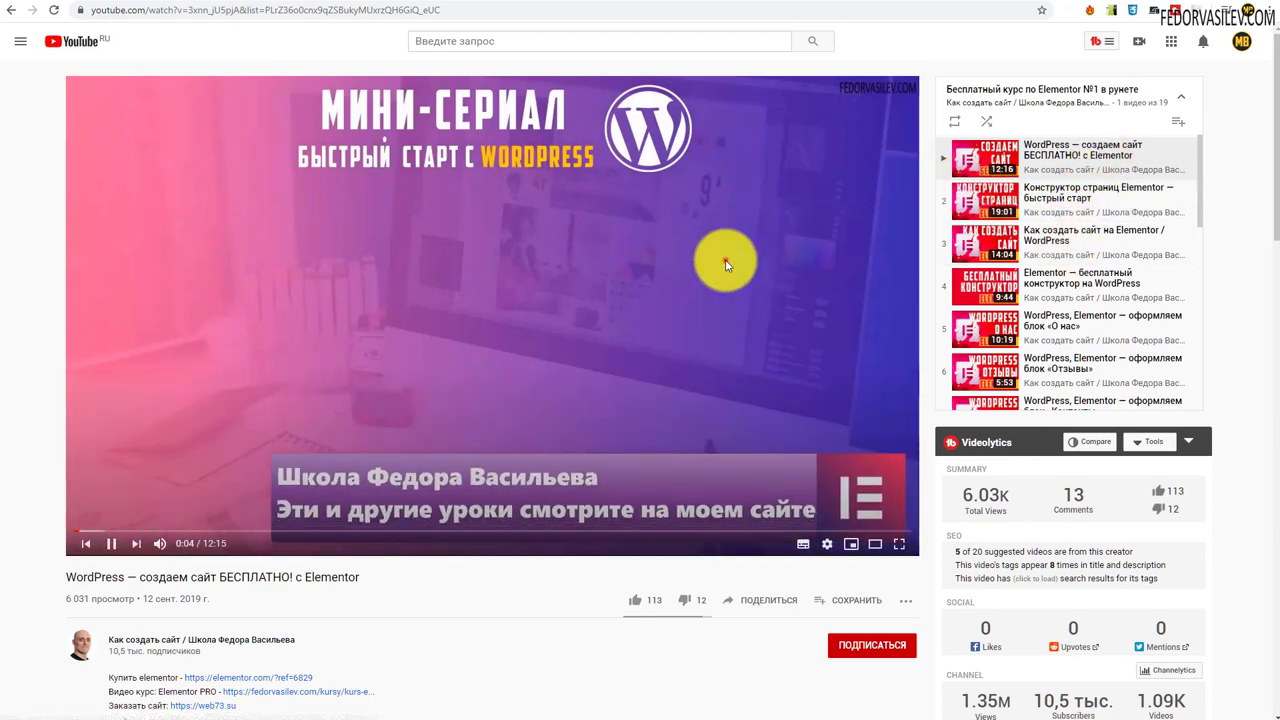
# Pause the playlist's first video and look through the lessons queued beside it.
pyautogui.click(725, 259)
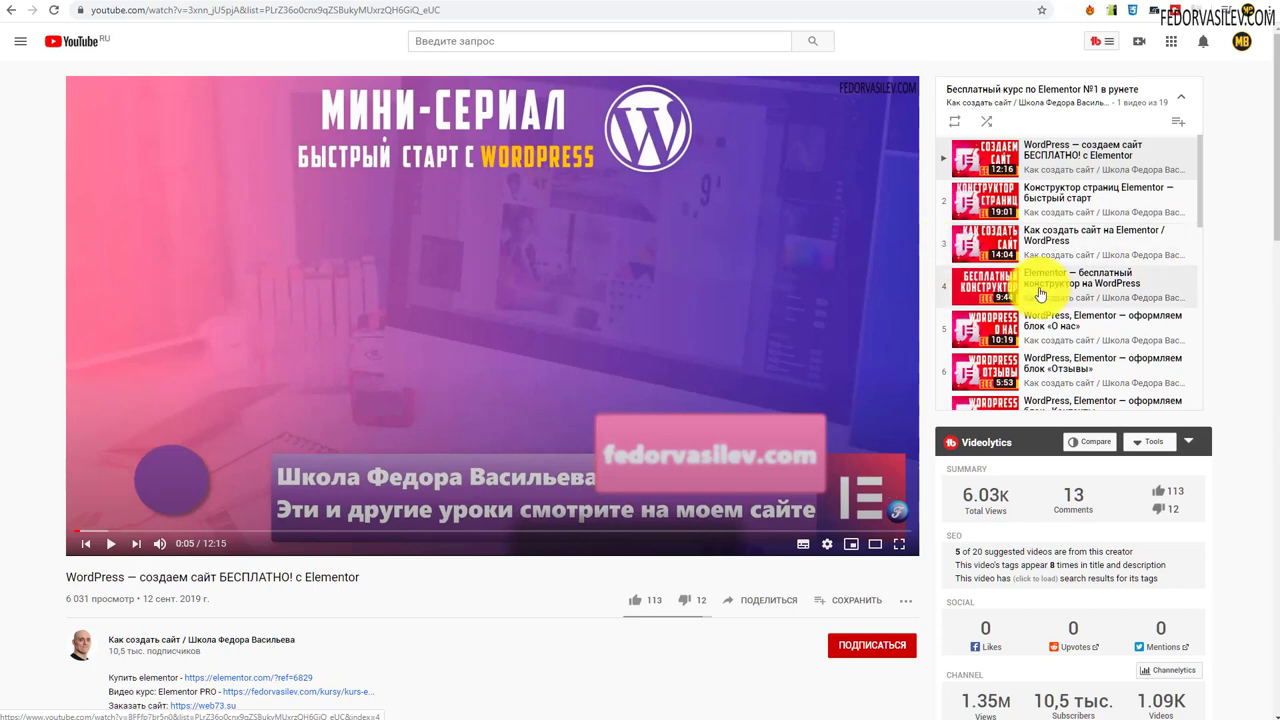
pyautogui.scroll(-5, 1034, 286)
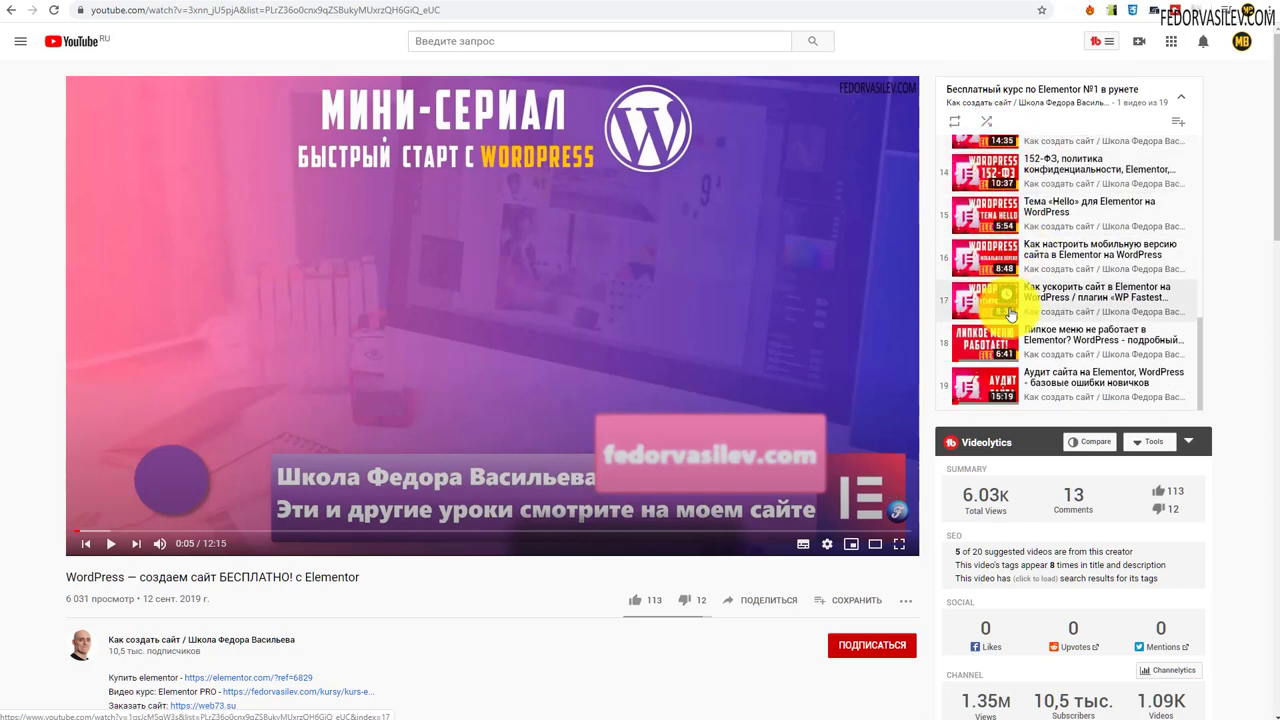
pyautogui.scroll(5, 1006, 275)
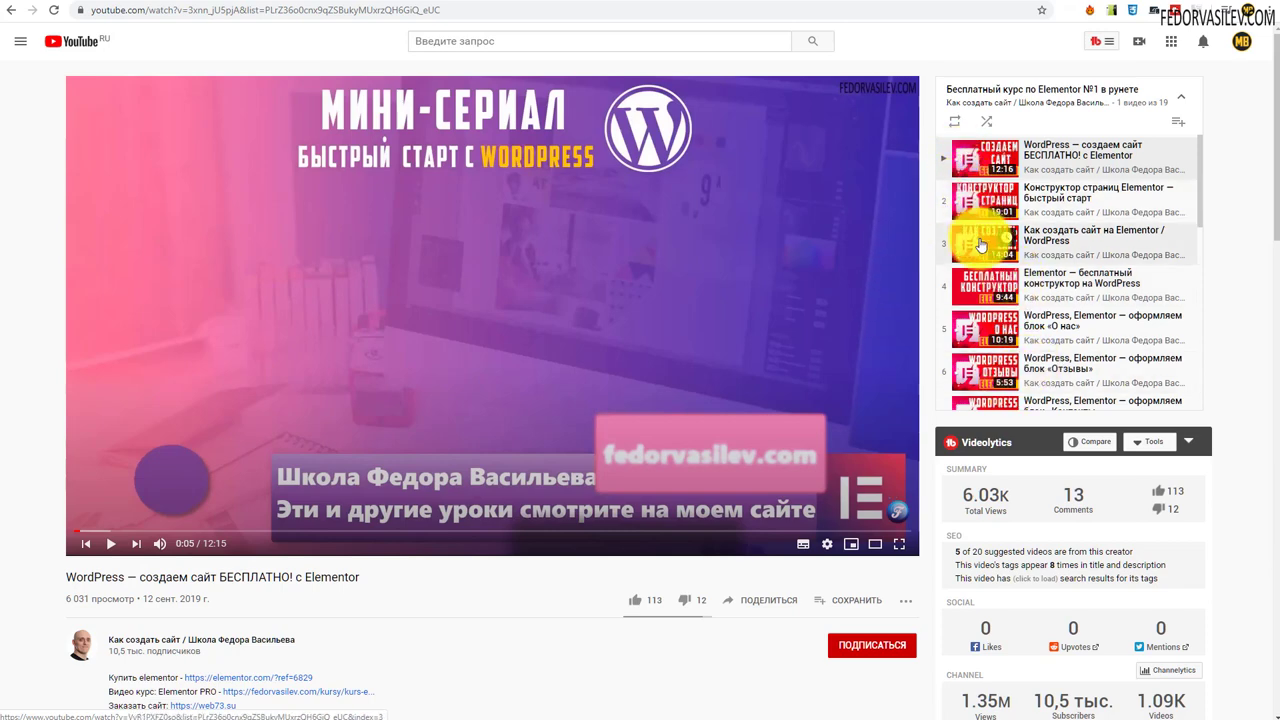
pyautogui.scroll(-5, 980, 277)
pyautogui.scroll(-1, 983, 286)
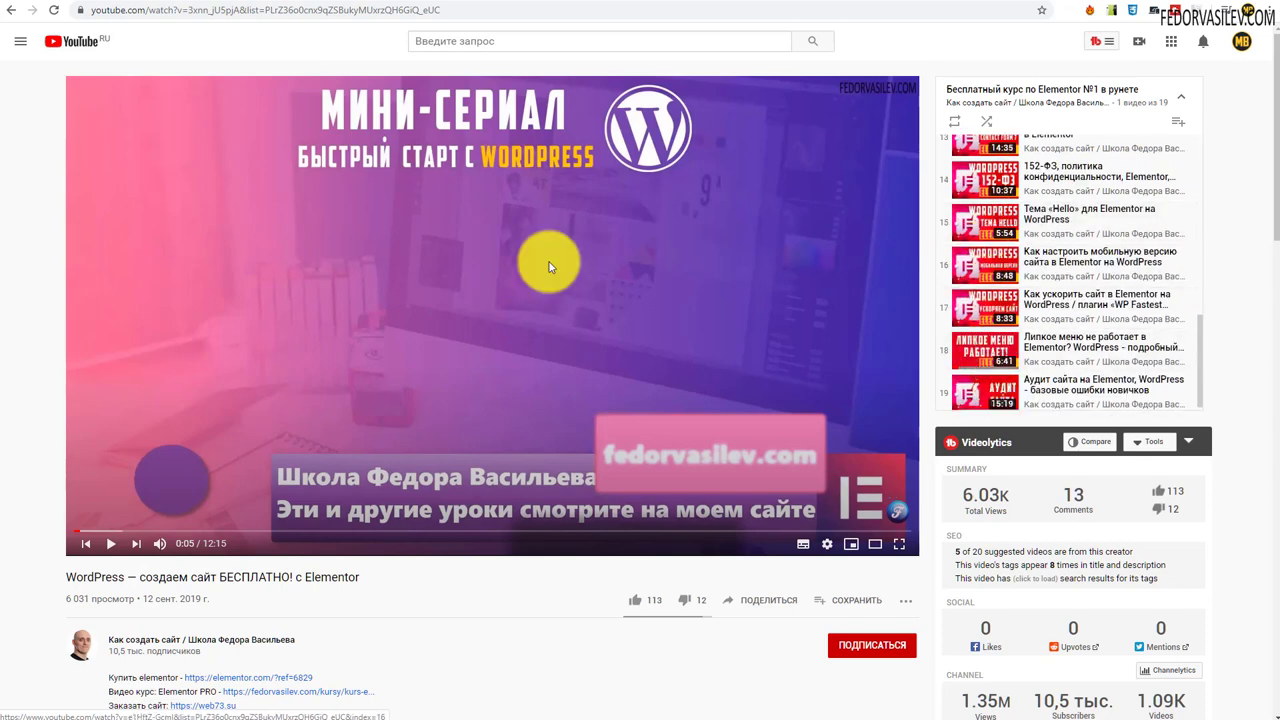
# Return to the channel's playlists, open the full page of the free Elementor course playlist and close the mini player.
pyautogui.hotkey('alt', 'Left')
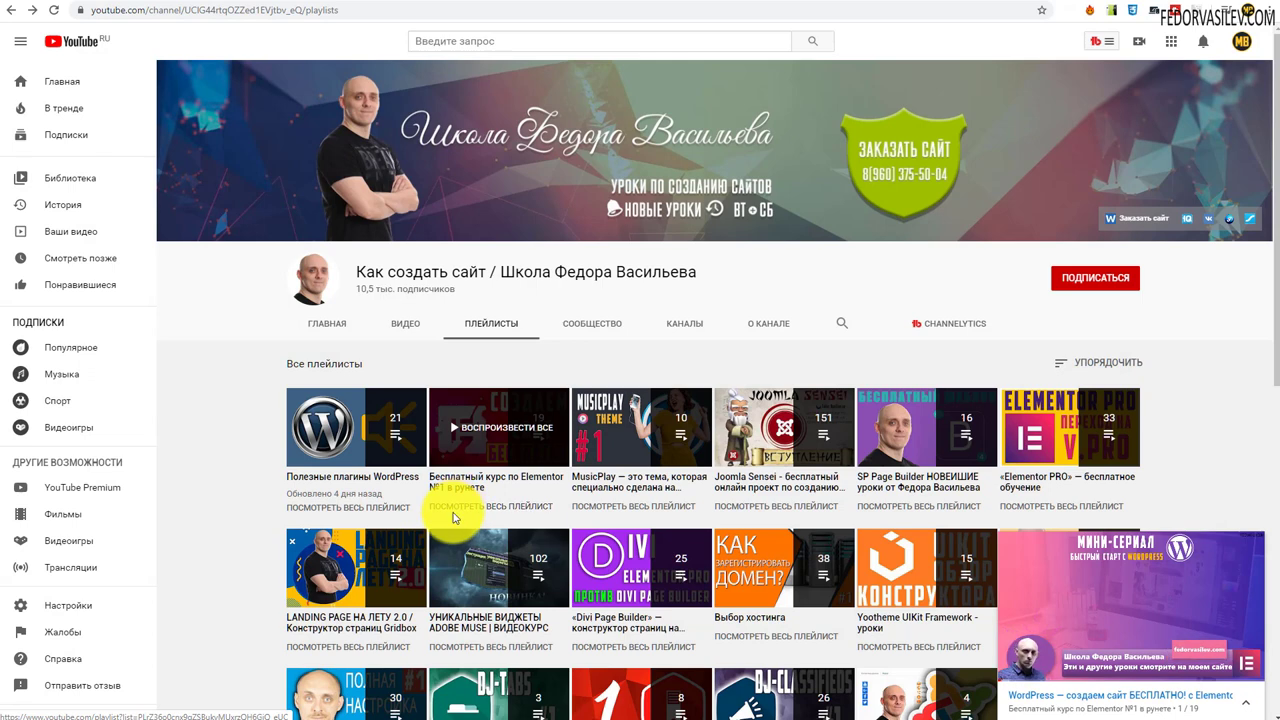
pyautogui.click(494, 506)
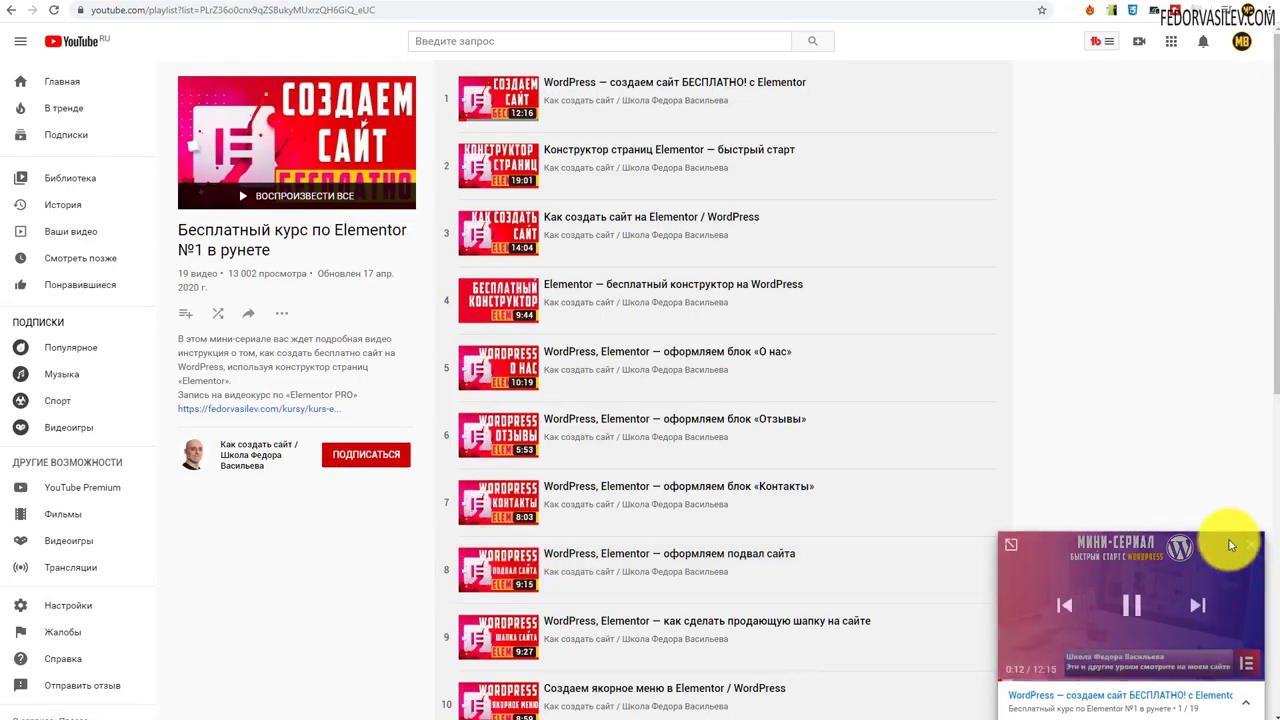
pyautogui.click(1257, 545)
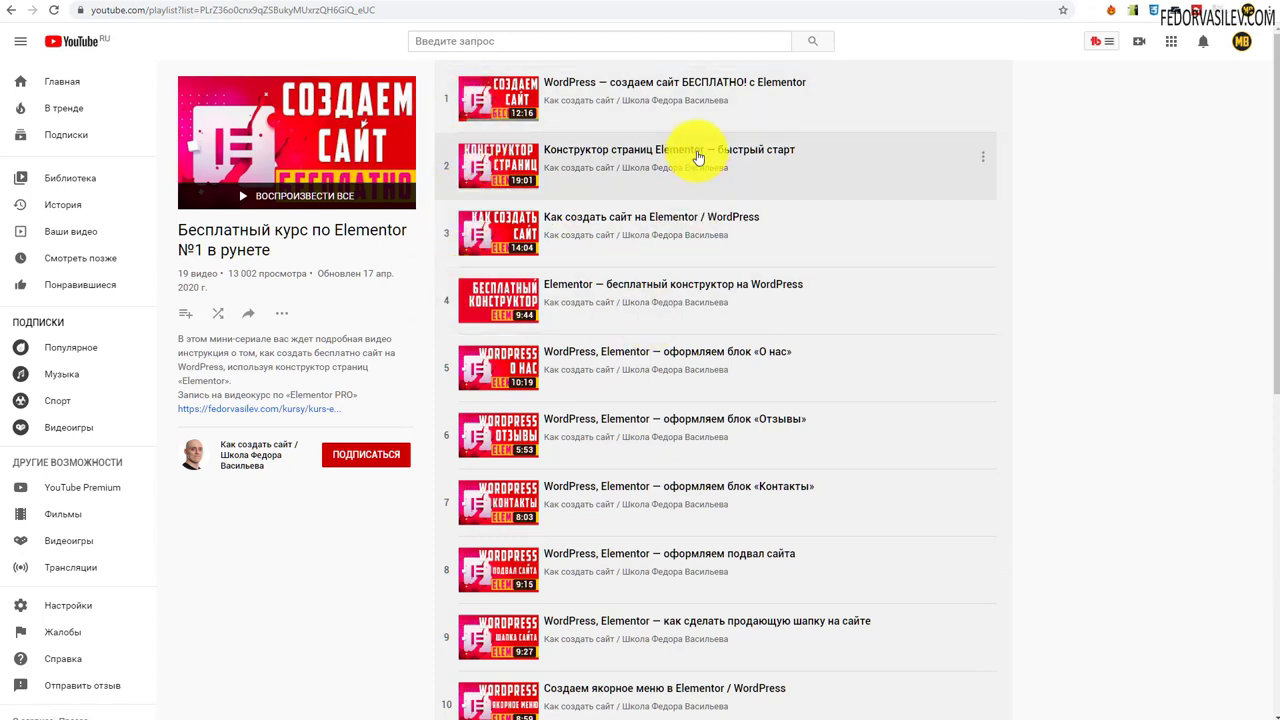
# Examine the full list of lessons on the free Elementor course playlist page.
pyautogui.scroll(-6, 690, 150)
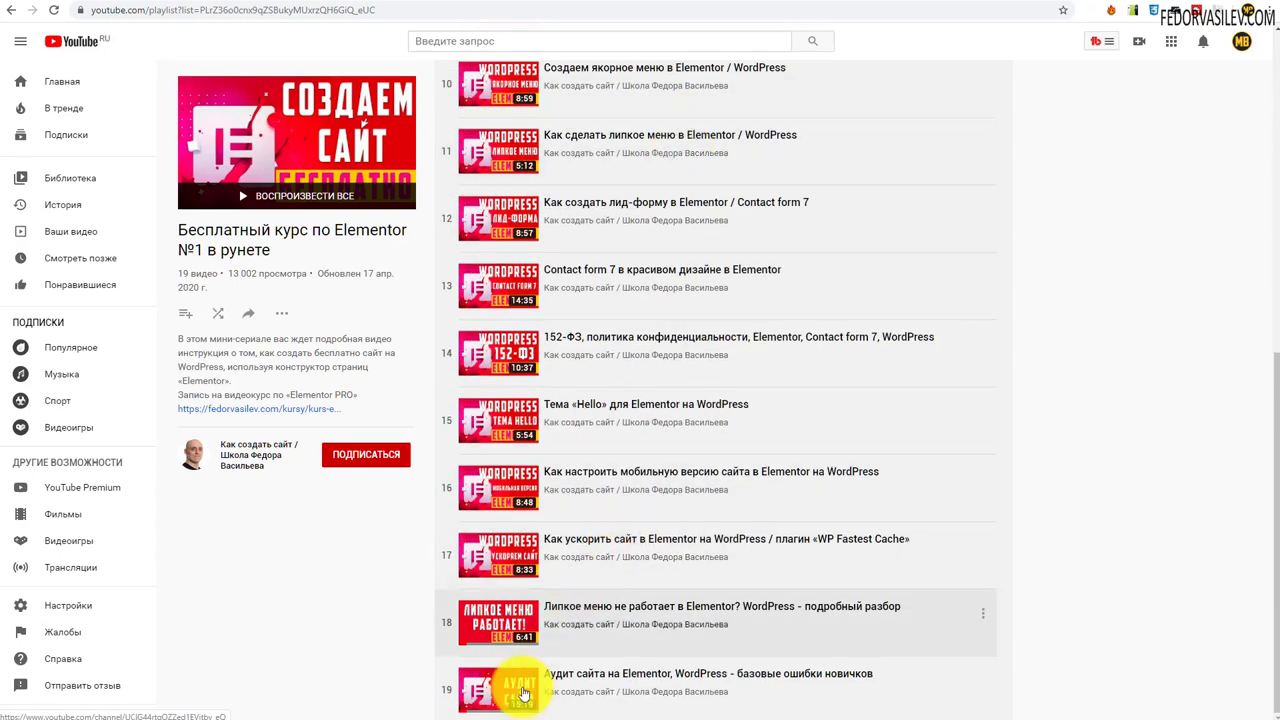
pyautogui.scroll(4, 597, 637)
pyautogui.scroll(2, 597, 637)
pyautogui.scroll(-6, 557, 514)
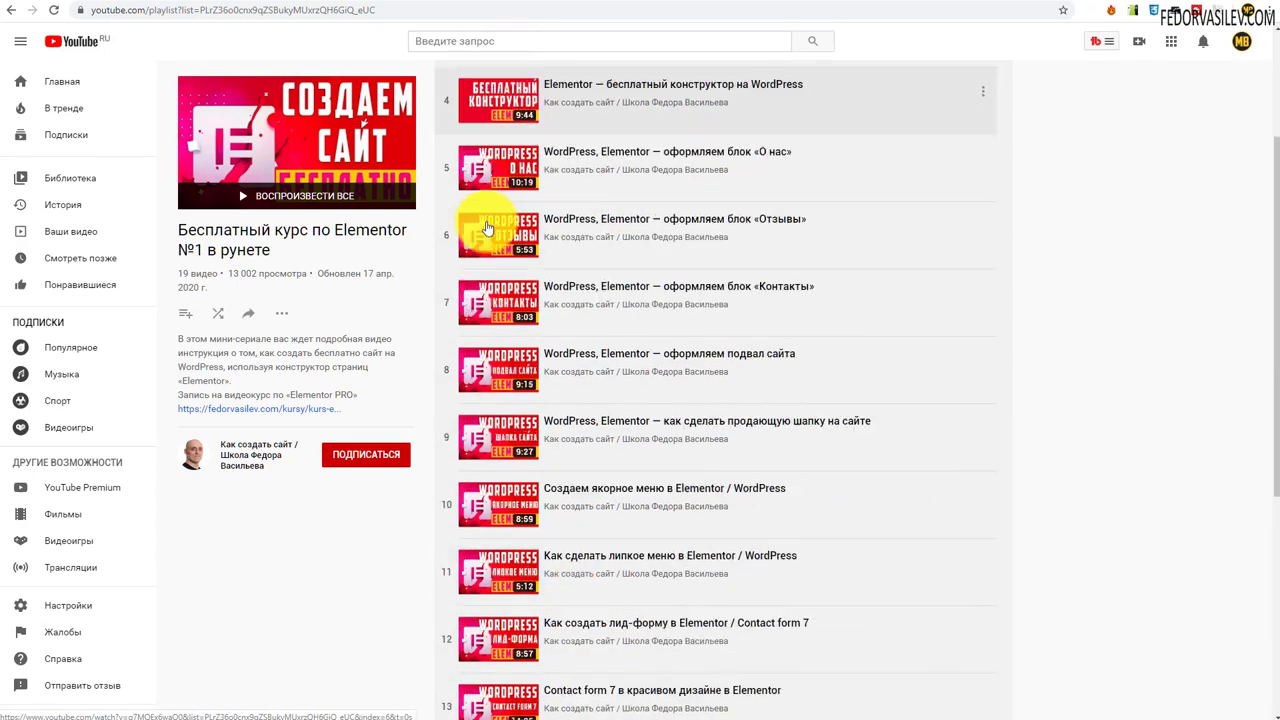
pyautogui.scroll(6, 625, 490)
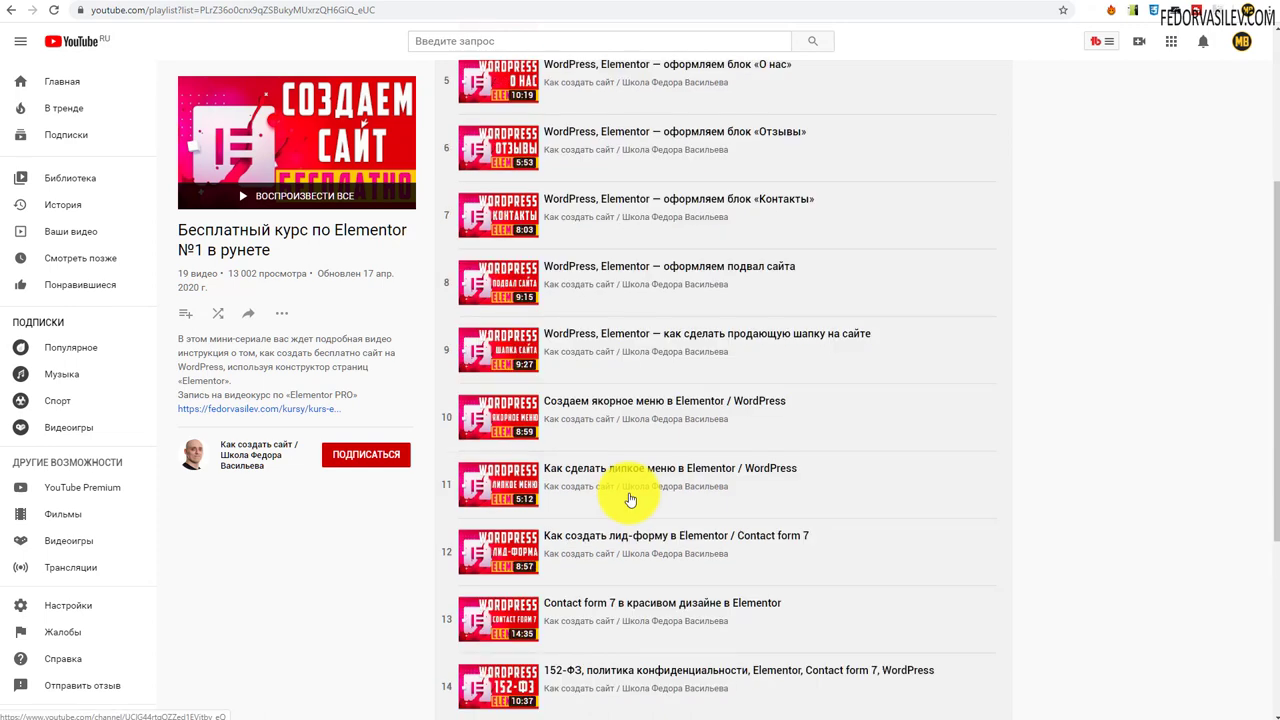